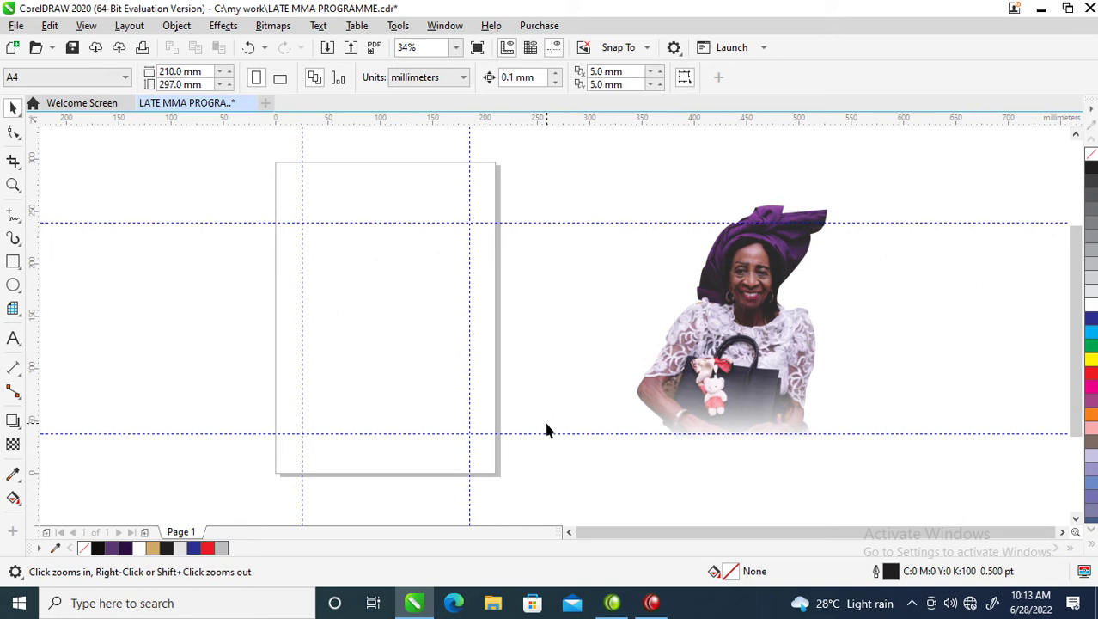
# Move the portrait photo beside the page and change the page size to A5 (148 × 210 mm)
pyautogui.moveTo(755, 342); pyautogui.dragTo(719, 361)
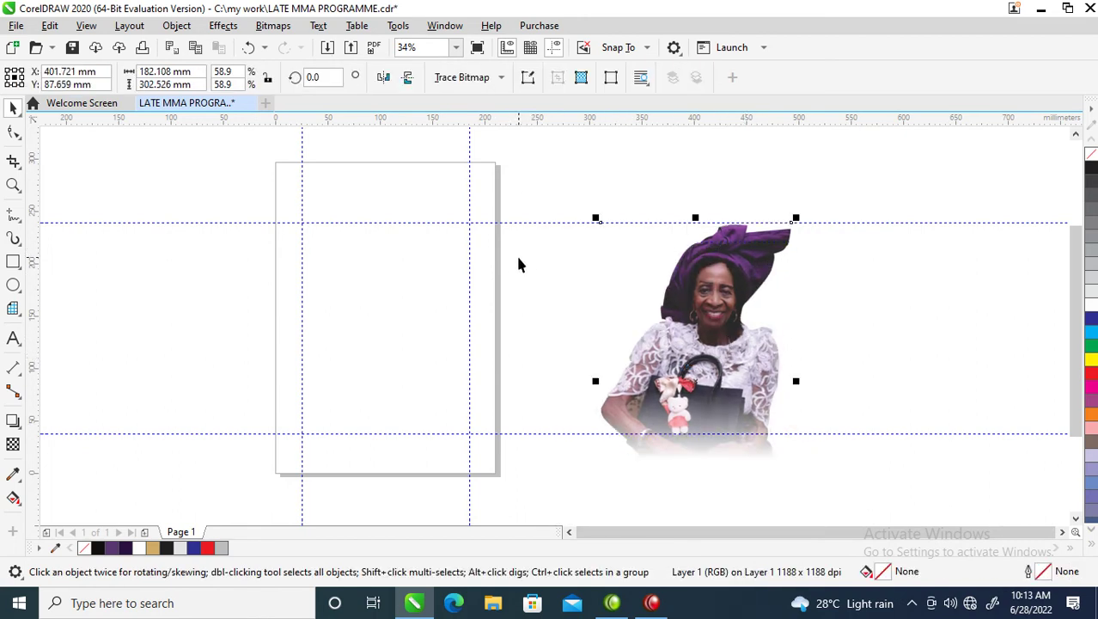
pyautogui.click(305, 206)
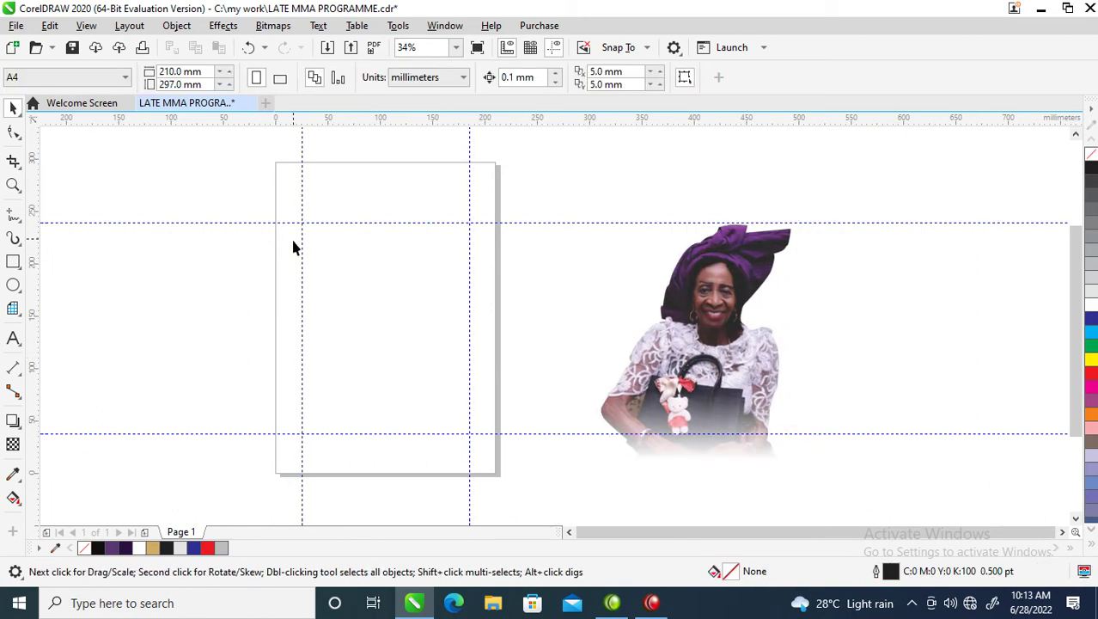
pyautogui.click(89, 81)
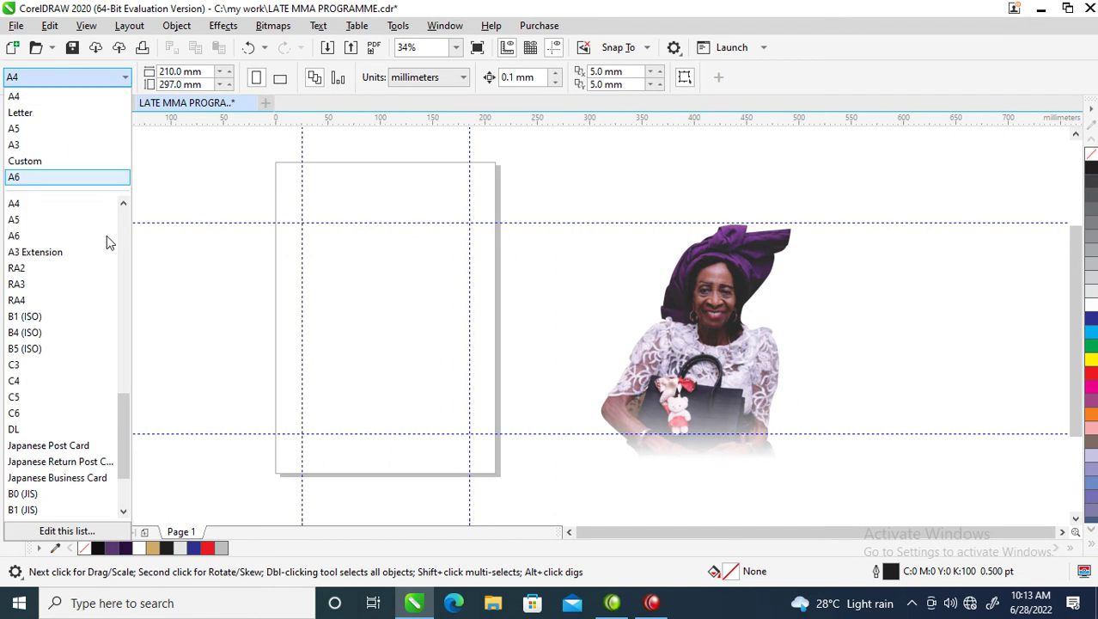
pyautogui.click(13, 129)
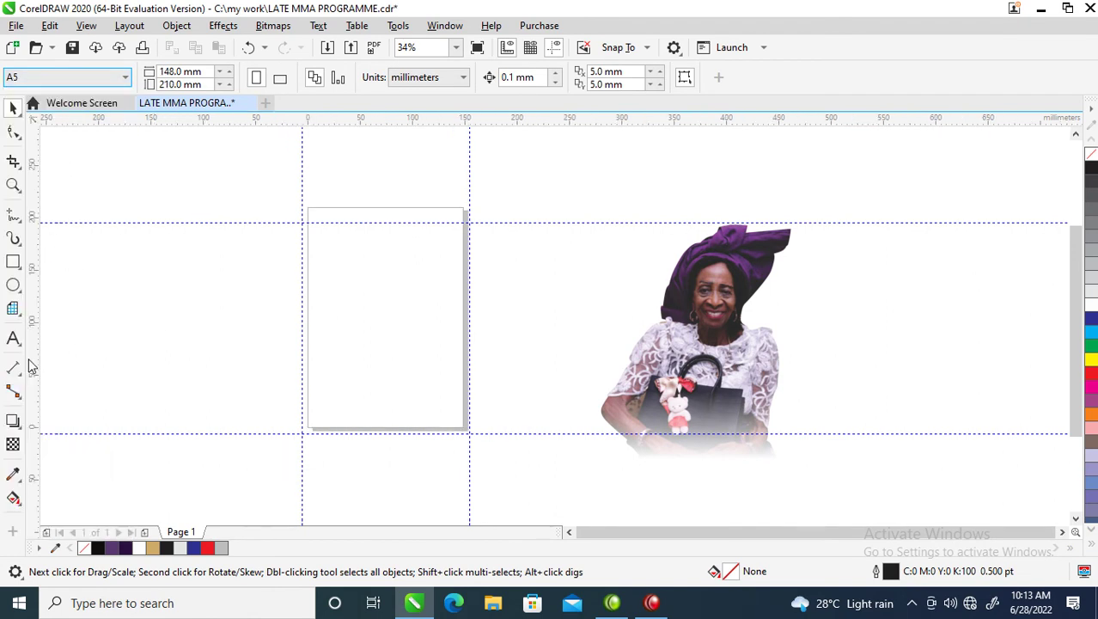
# Create a 148 × 210 mm rectangle matching the page and move the photo beside it
pyautogui.doubleClick(14, 262)
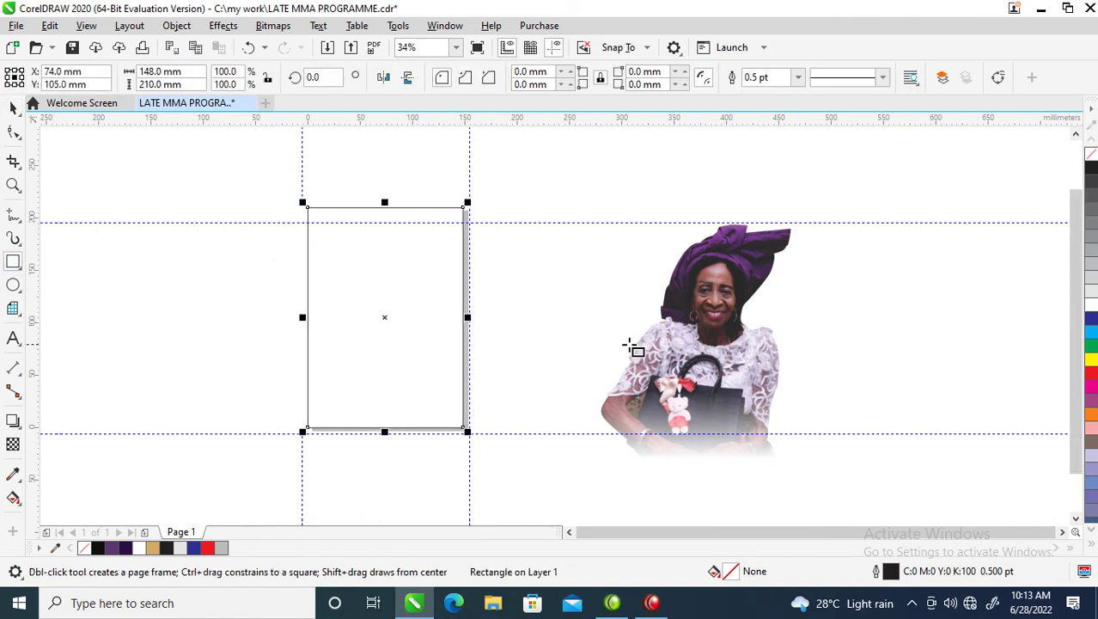
pyautogui.press('space')
pyautogui.click(605, 347)
pyautogui.moveTo(606, 340); pyautogui.dragTo(593, 311)
pyautogui.click(383, 266)
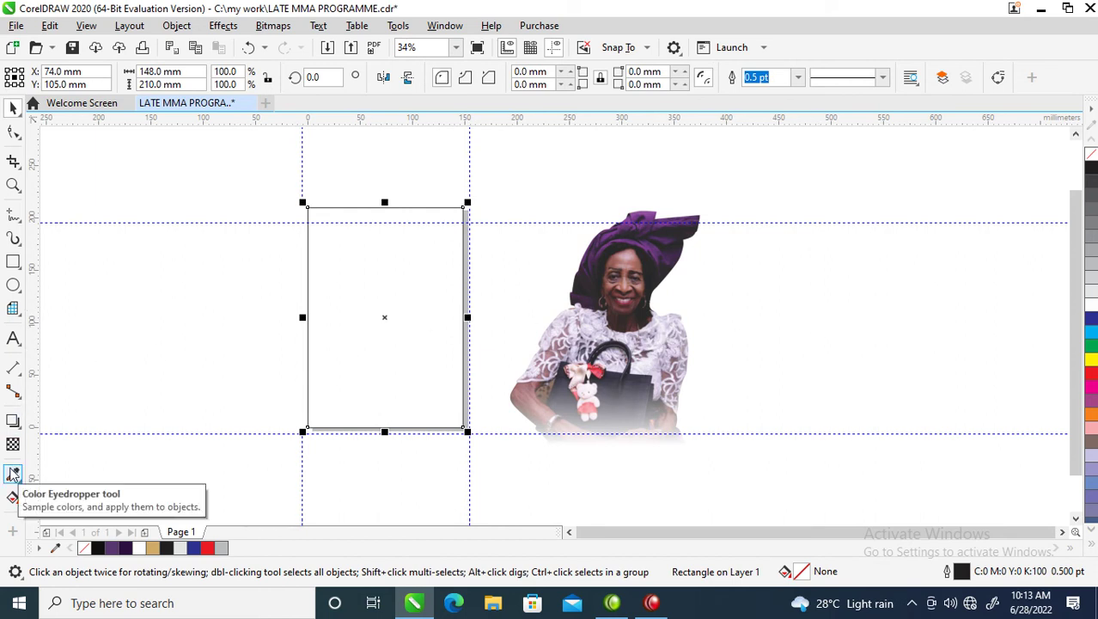
# Fill the page rectangle with dark grey #282929 sampled from the headwrap
pyautogui.click(13, 472)
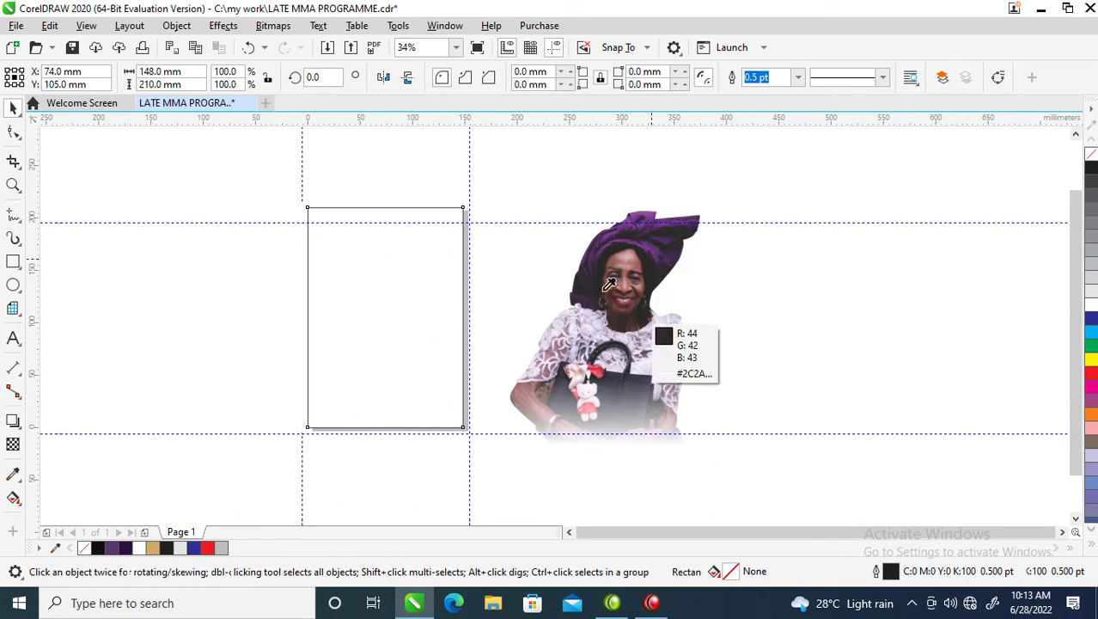
pyautogui.click(637, 261)
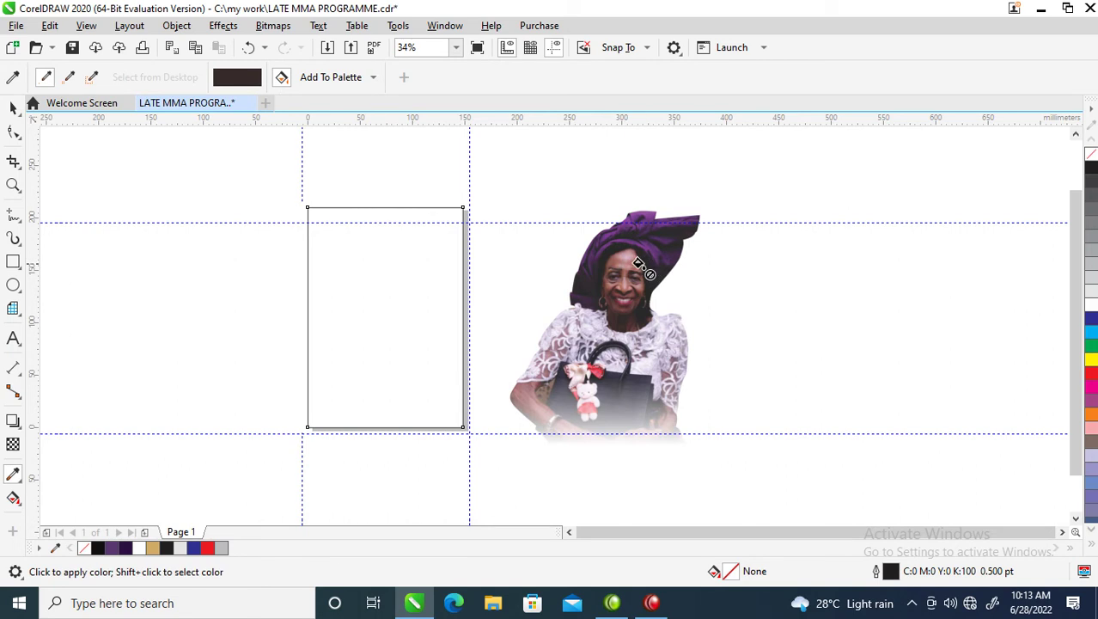
pyautogui.click(13, 473)
pyautogui.click(14, 109)
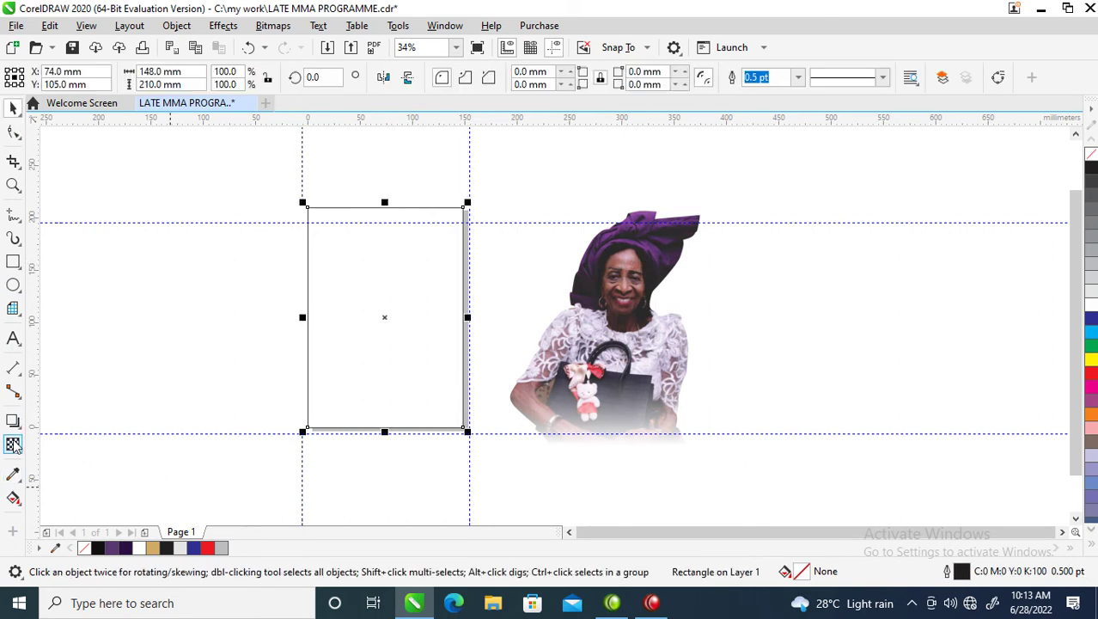
pyautogui.click(13, 475)
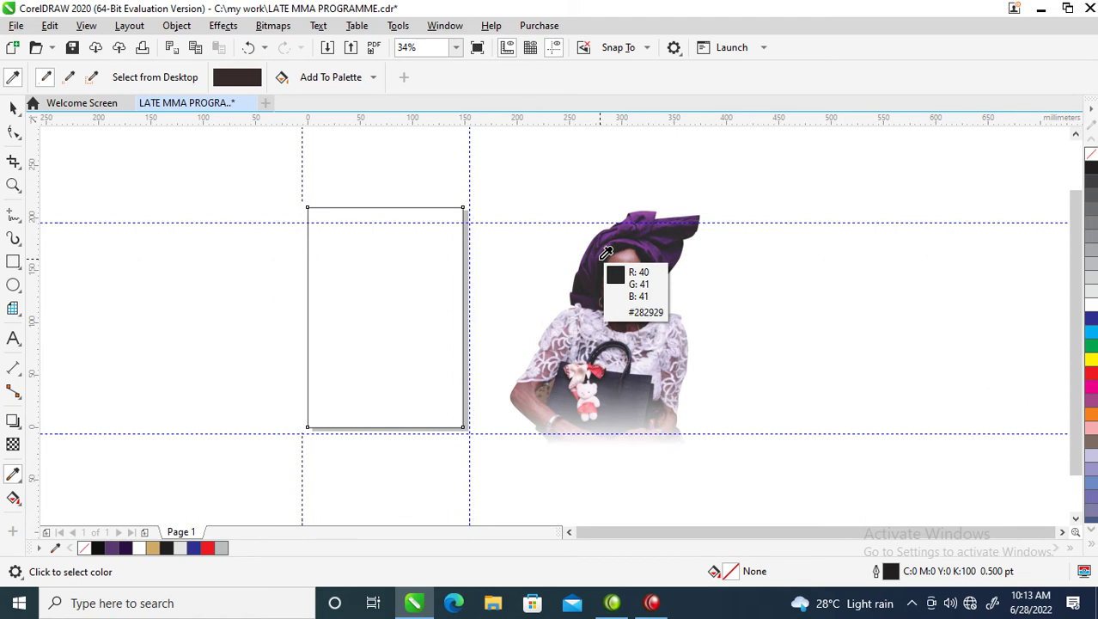
pyautogui.click(605, 253)
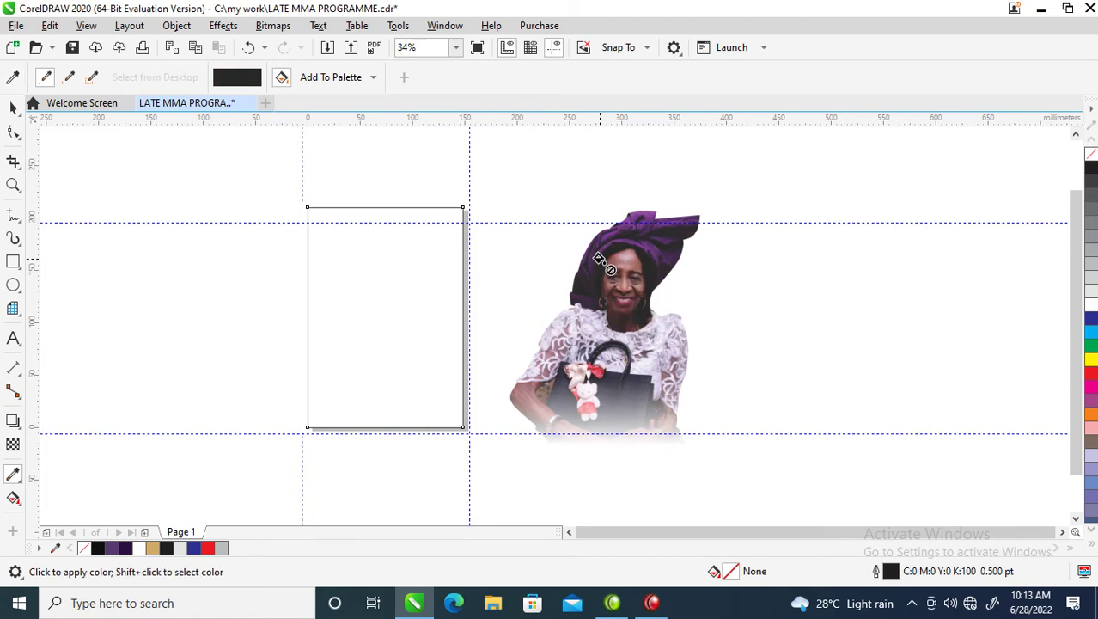
pyautogui.click(417, 274)
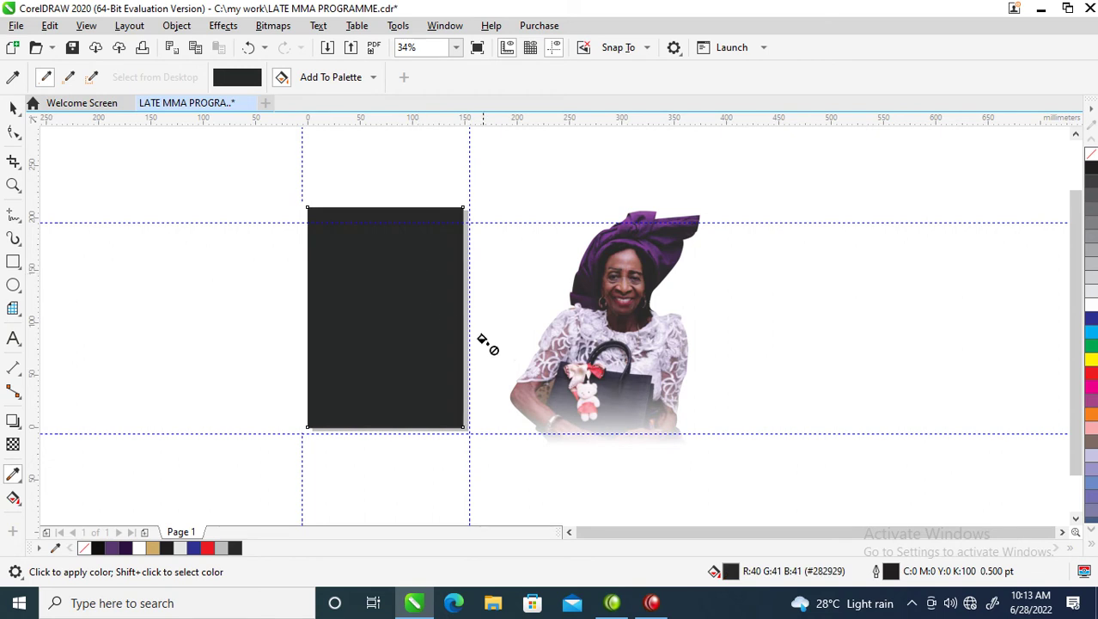
pyautogui.press('space')
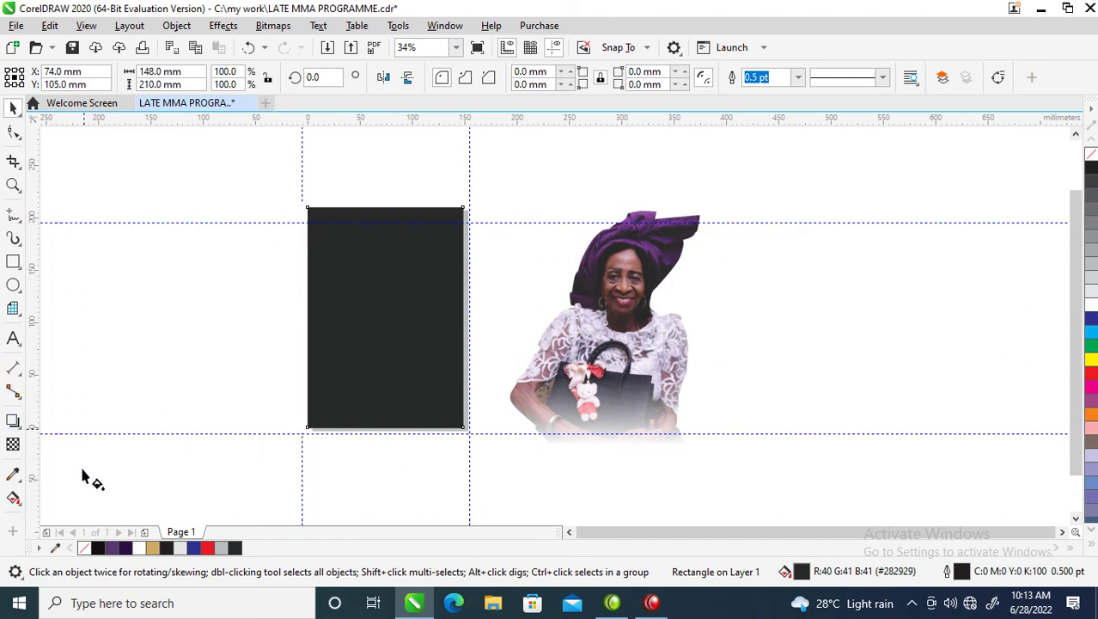
# Give the rectangle an elliptical fountain fill, tilted and stretched diagonally
pyautogui.click(13, 497)
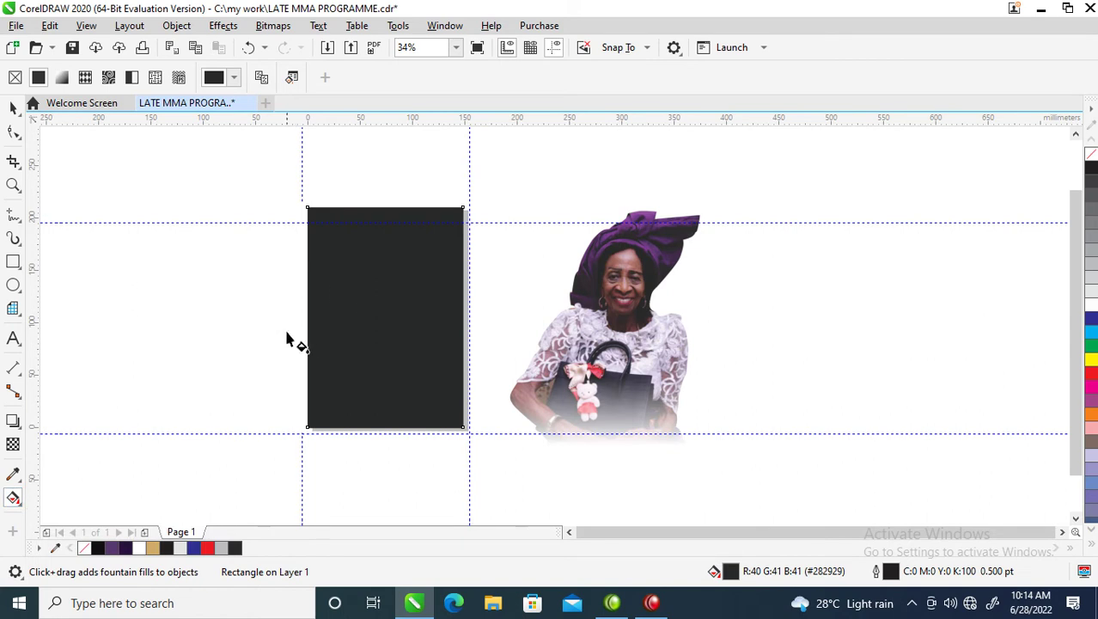
pyautogui.moveTo(389, 236); pyautogui.dragTo(389, 346)
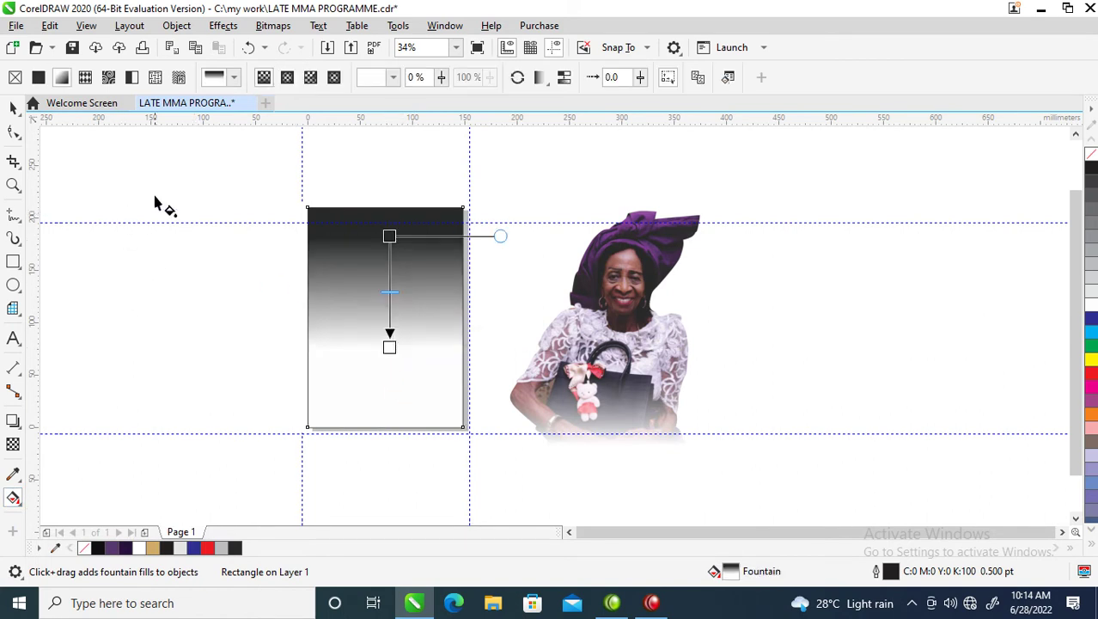
pyautogui.click(288, 79)
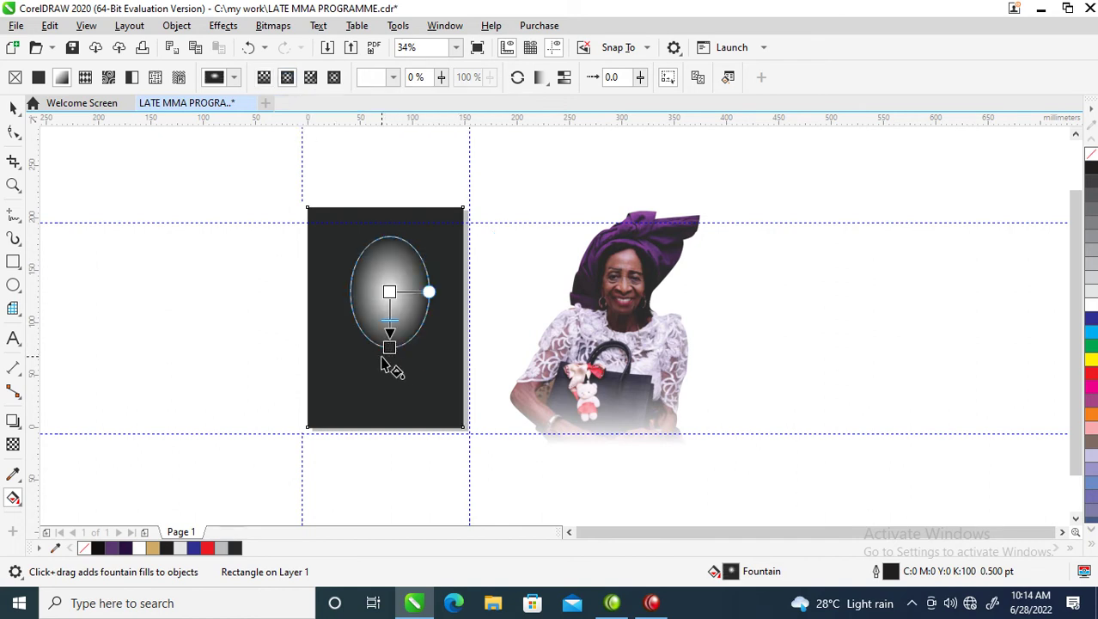
pyautogui.moveTo(389, 345); pyautogui.dragTo(348, 339)
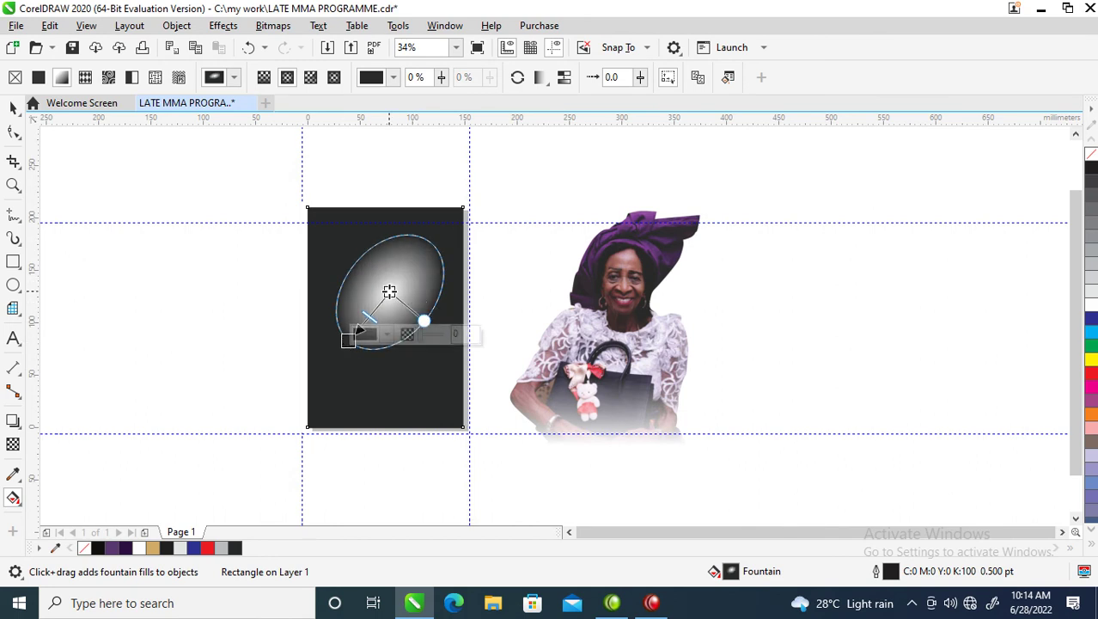
# Set the gradient centre to headwrap purple #66397B and enlarge the ellipse to fill the rectangle
pyautogui.click(388, 290)
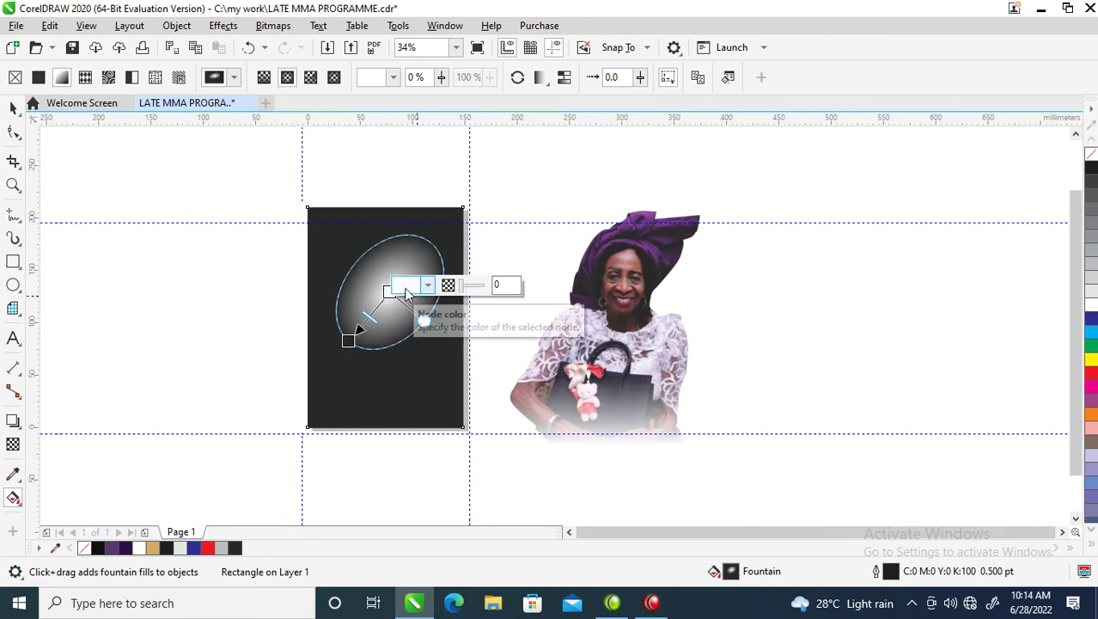
pyautogui.click(406, 288)
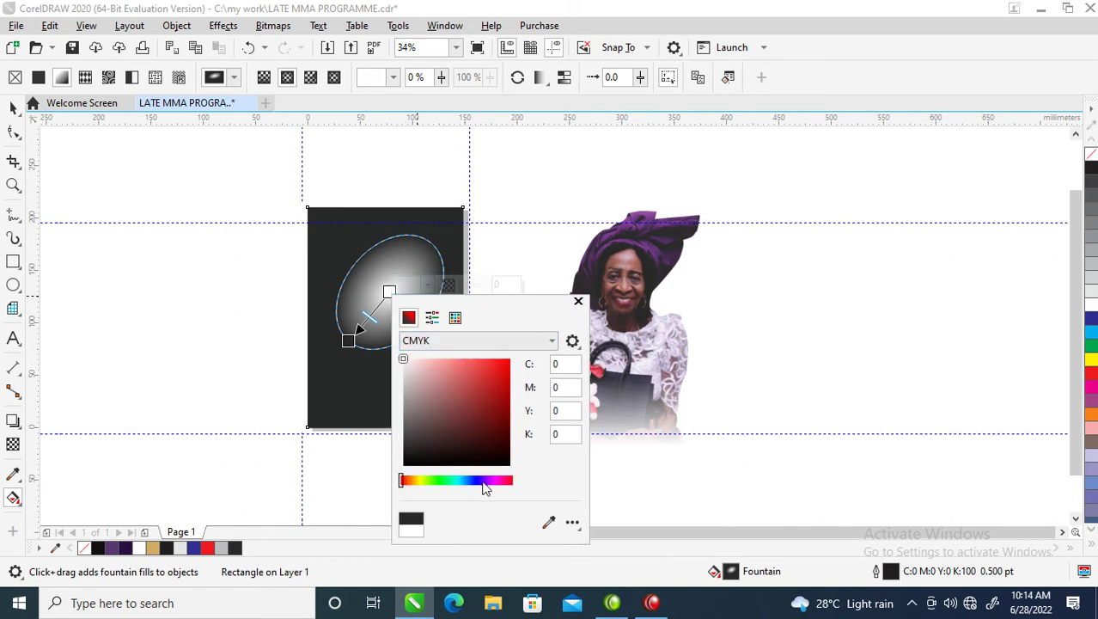
pyautogui.click(549, 524)
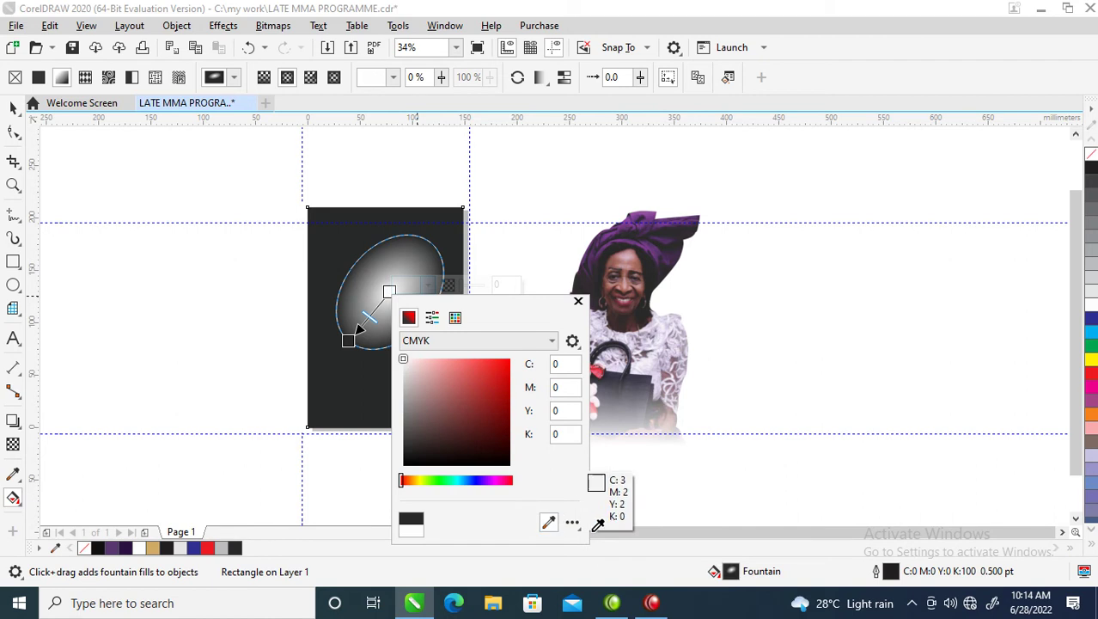
pyautogui.click(659, 241)
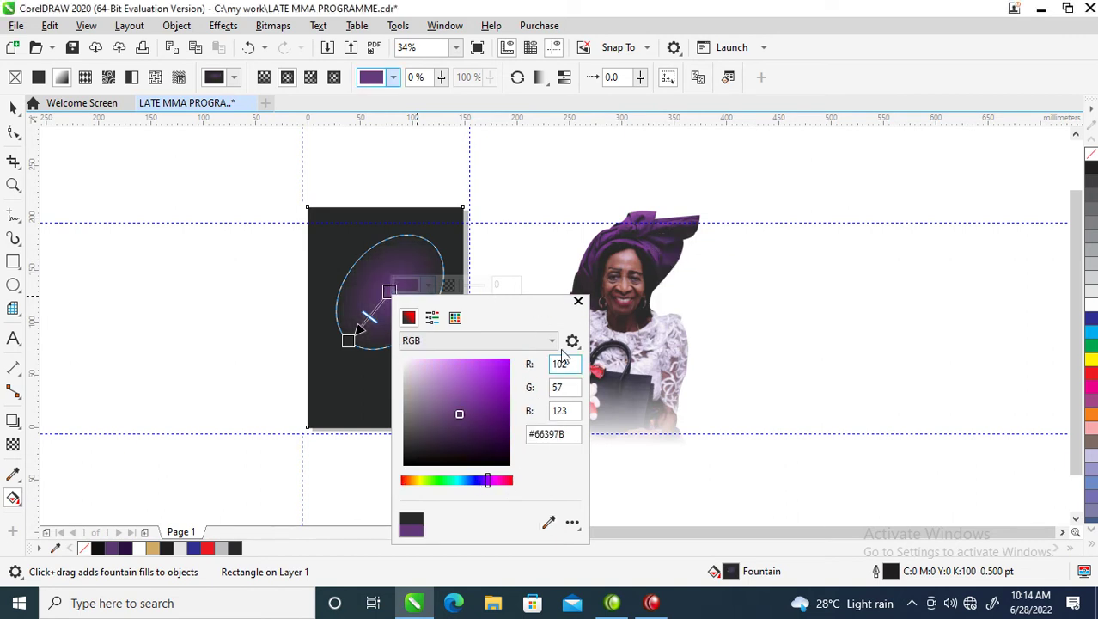
pyautogui.click(578, 301)
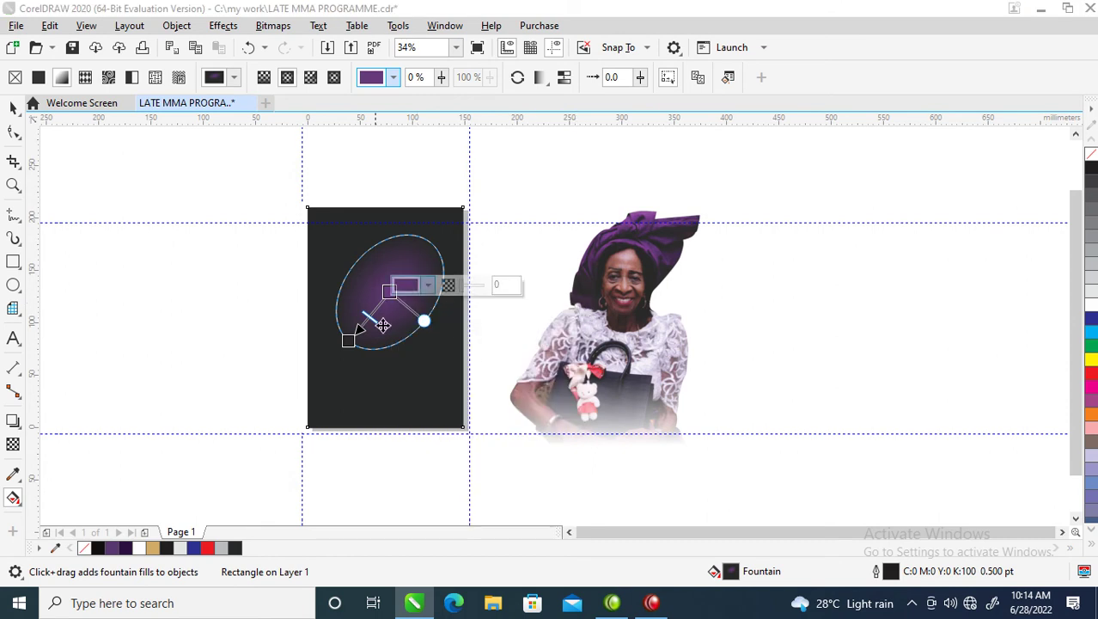
pyautogui.moveTo(424, 321); pyautogui.dragTo(431, 342)
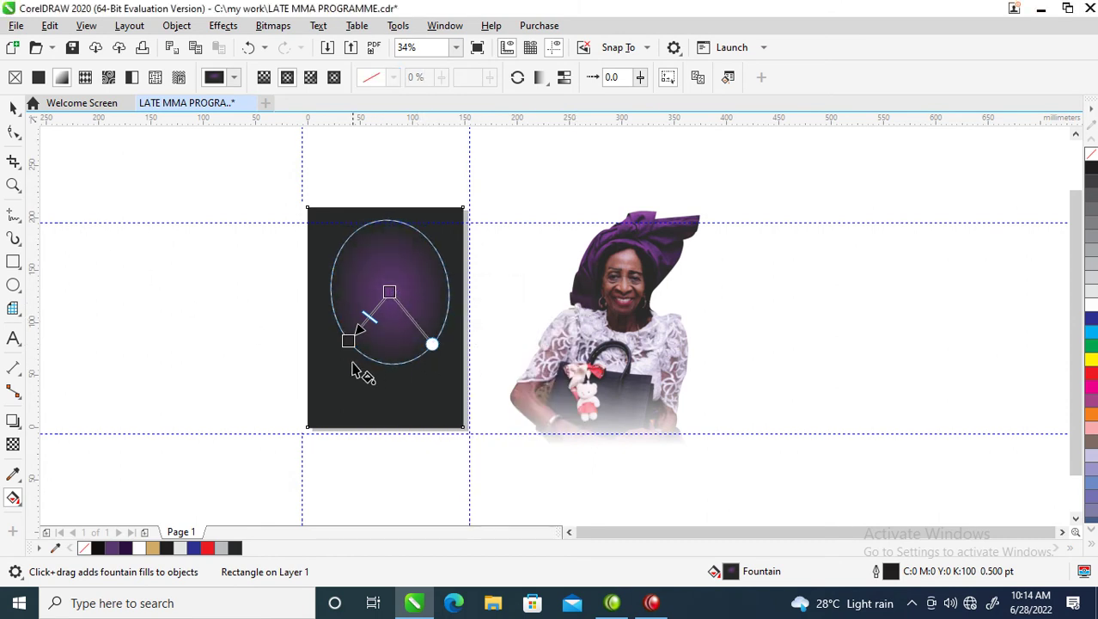
pyautogui.moveTo(351, 341); pyautogui.dragTo(331, 357)
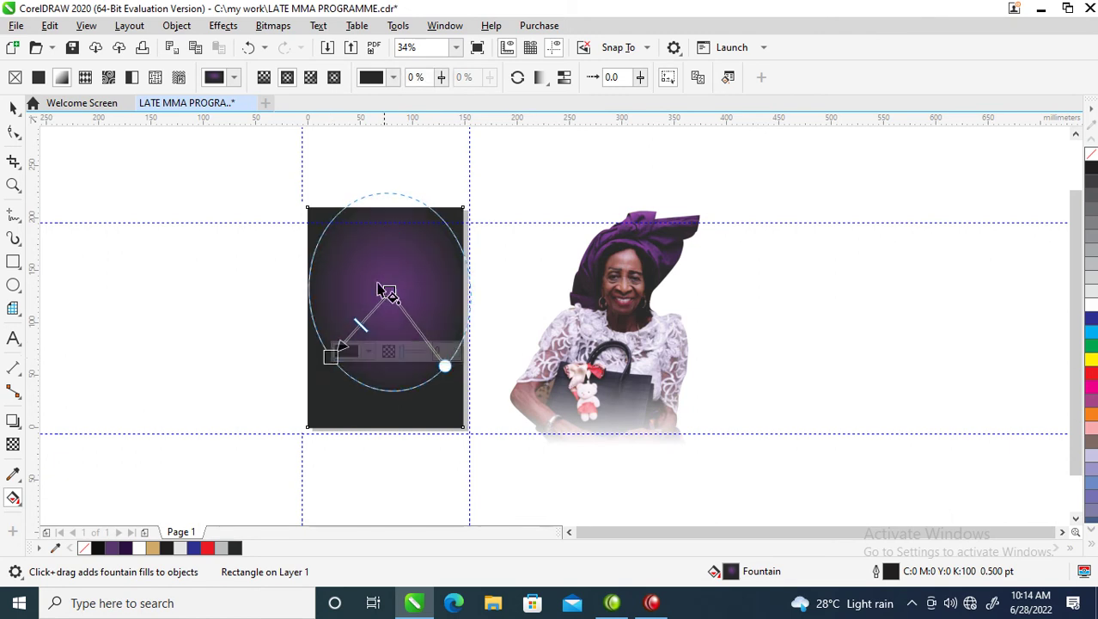
pyautogui.click(13, 107)
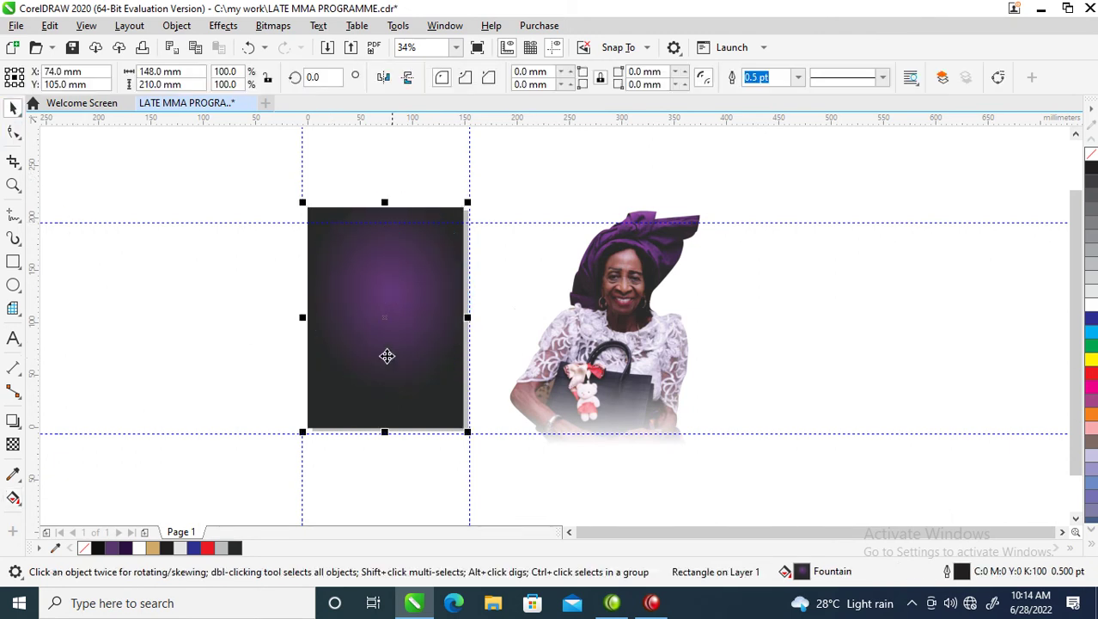
pyautogui.click(647, 356)
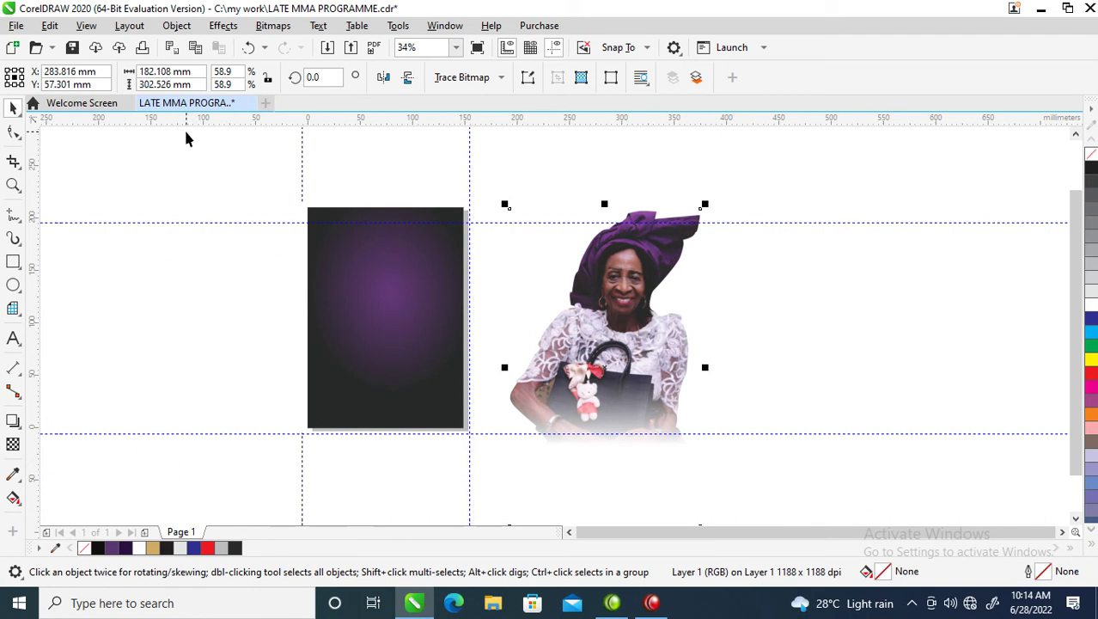
# PowerClip the portrait photo inside the purple page rectangle
pyautogui.click(177, 25)
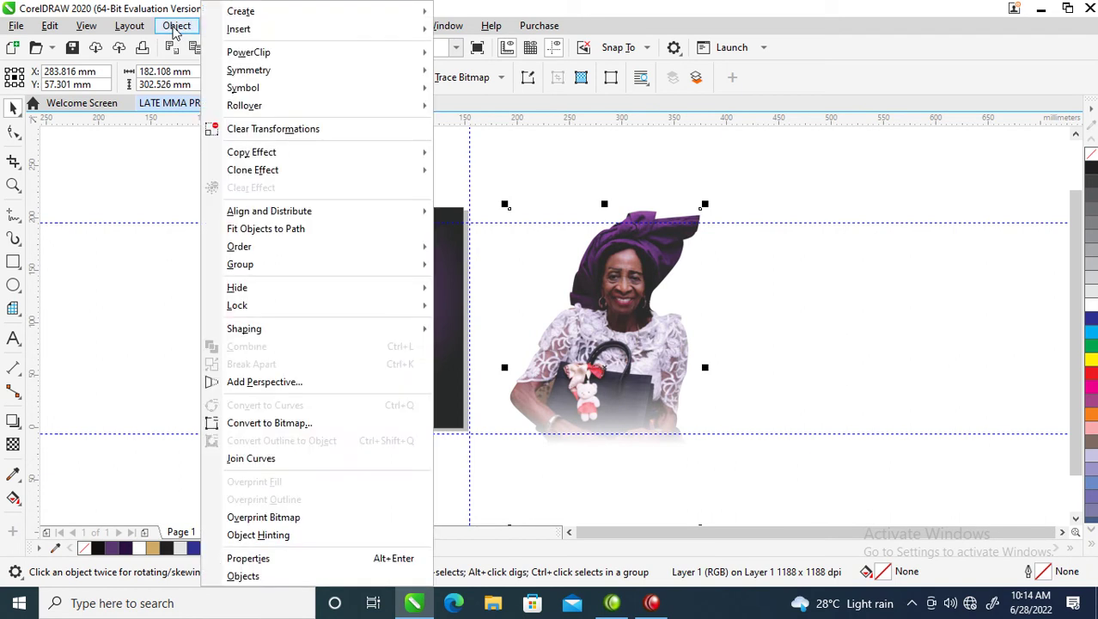
pyautogui.moveTo(257, 52)
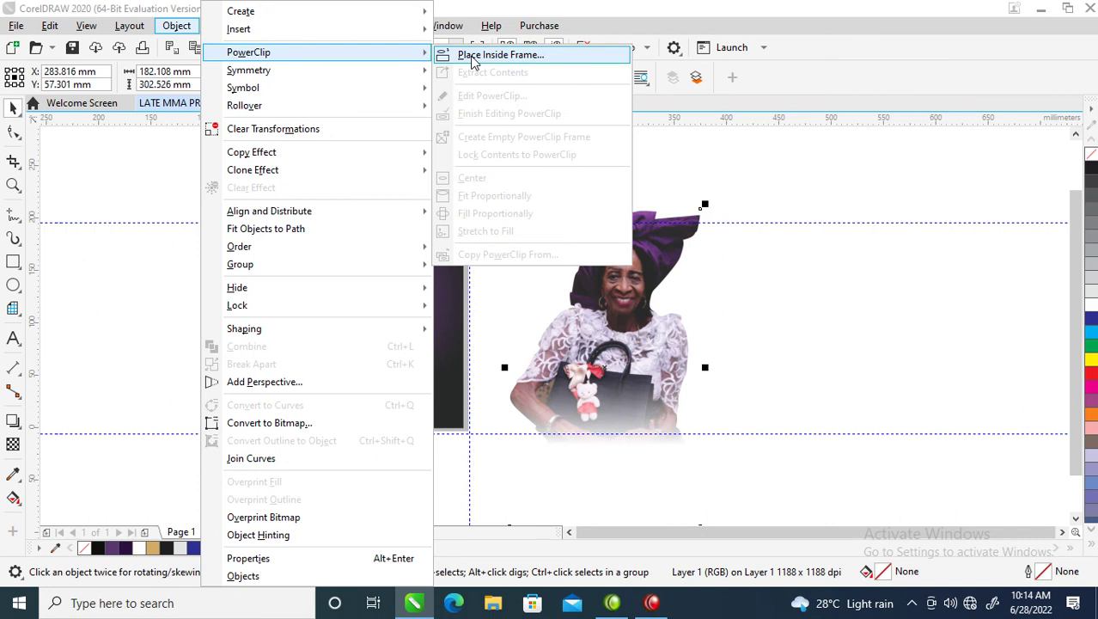
pyautogui.click(498, 55)
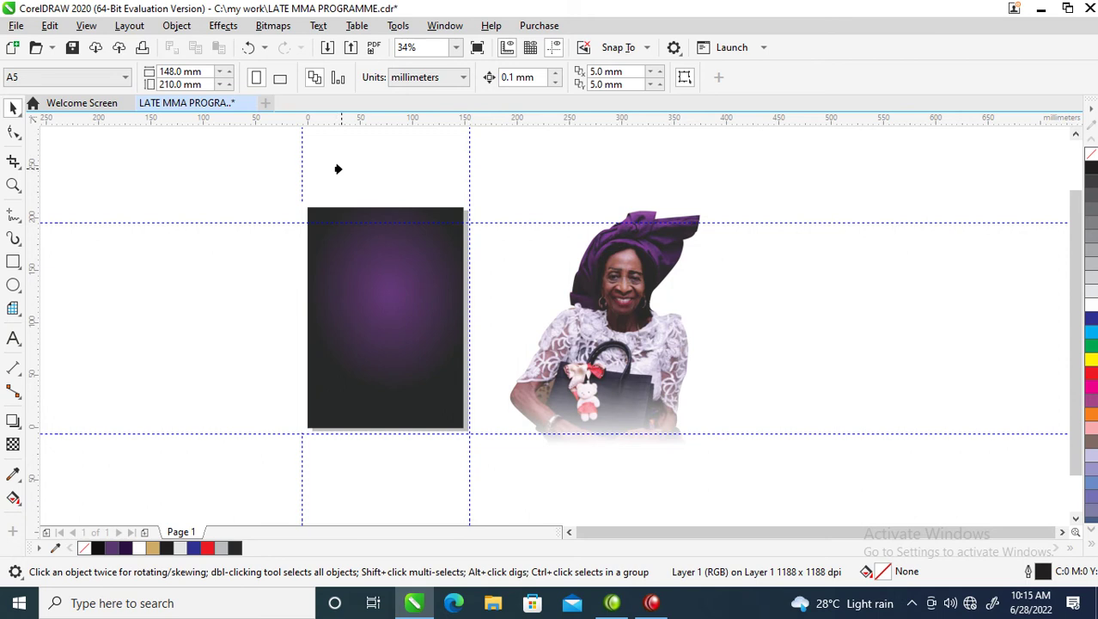
pyautogui.click(313, 212)
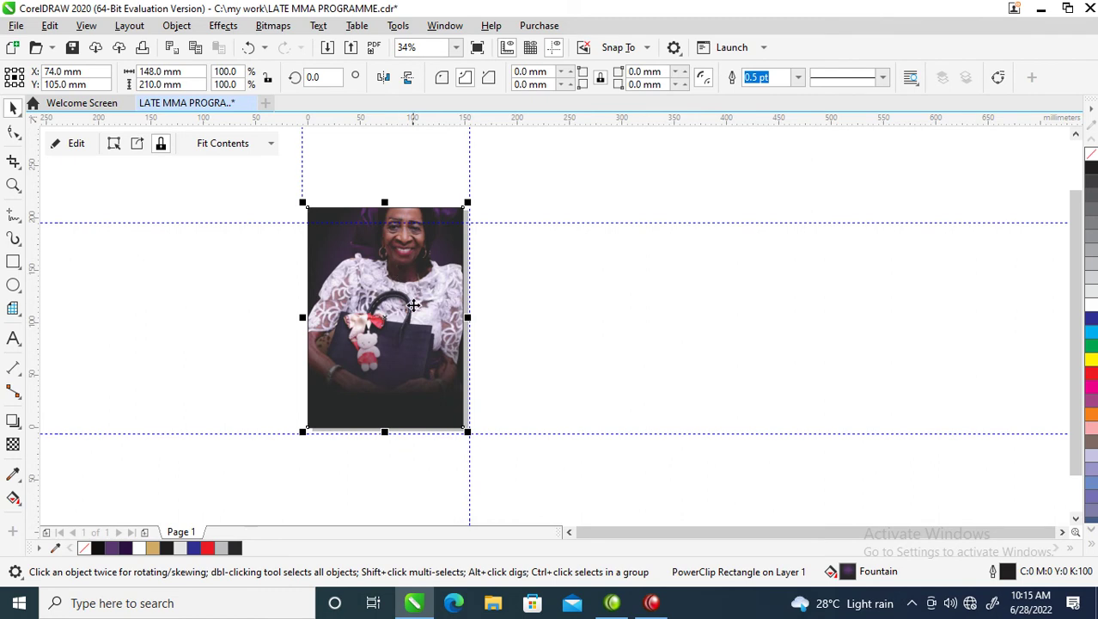
# Scale the clipped photo to 45.3%, shift it right in the frame, and zoom in
pyautogui.keyDown('ctrl'); pyautogui.click(413, 249); pyautogui.keyUp('ctrl')
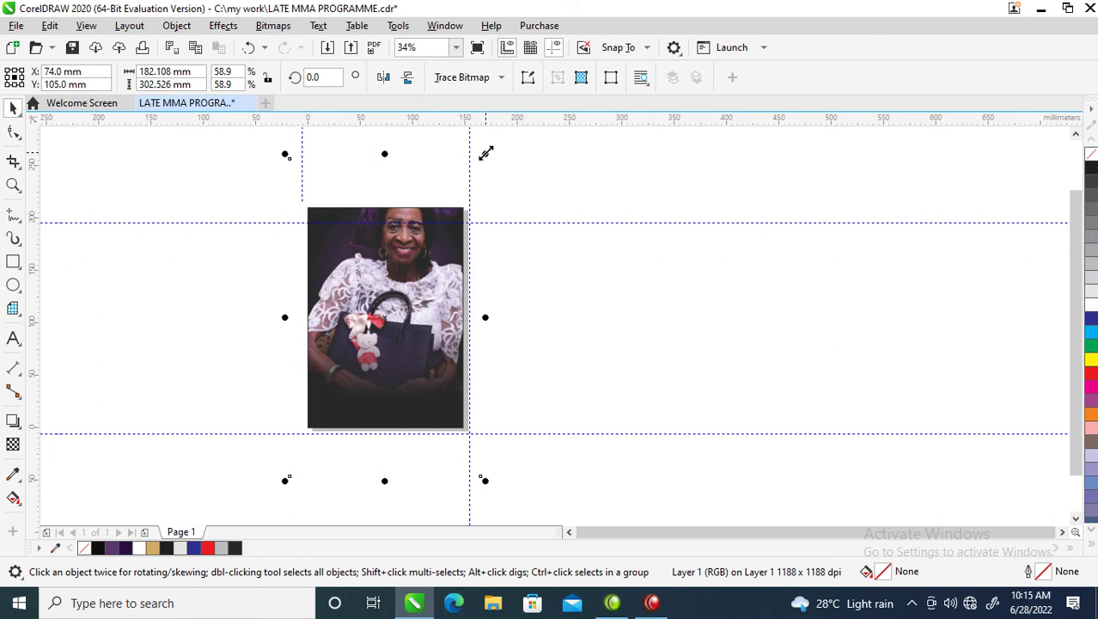
pyautogui.moveTo(485, 153); pyautogui.dragTo(441, 227)
pyautogui.moveTo(389, 331)
pyautogui.mouseDown()
pyautogui.moveTo(407, 328)
pyautogui.moveTo(400, 316)
pyautogui.mouseUp()
pyautogui.press('z')
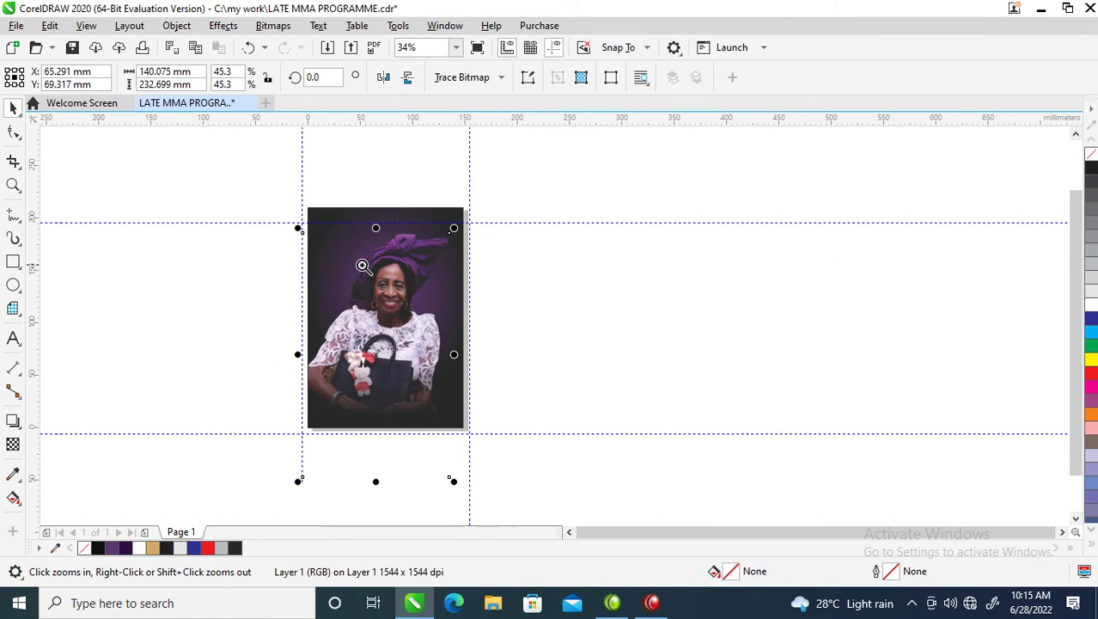
pyautogui.moveTo(257, 164); pyautogui.dragTo(752, 385)
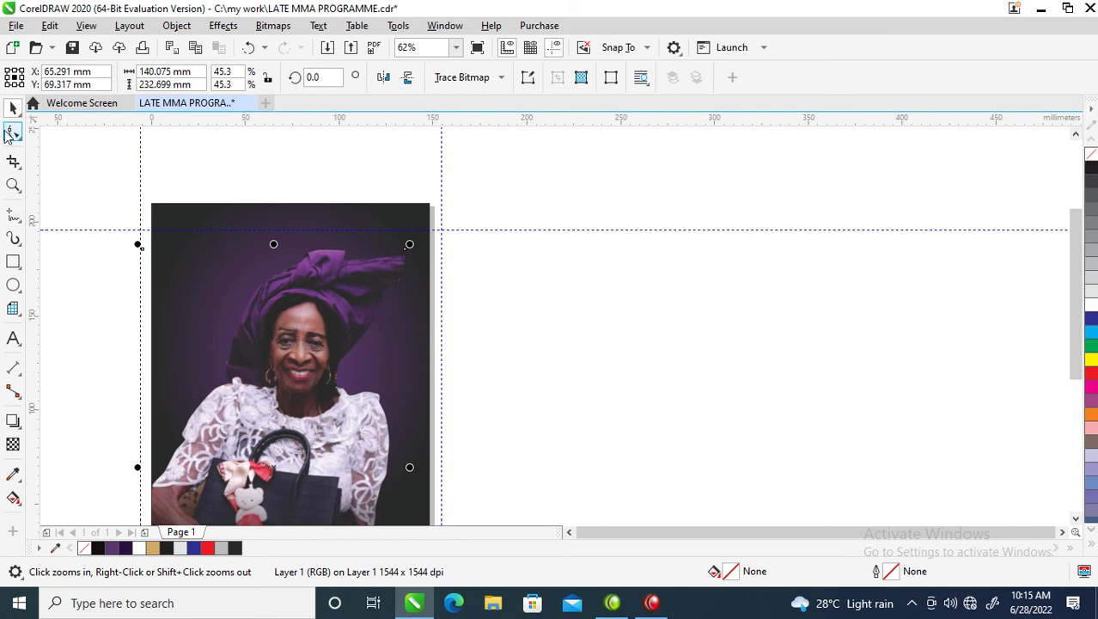
pyautogui.click(13, 337)
pyautogui.click(522, 270)
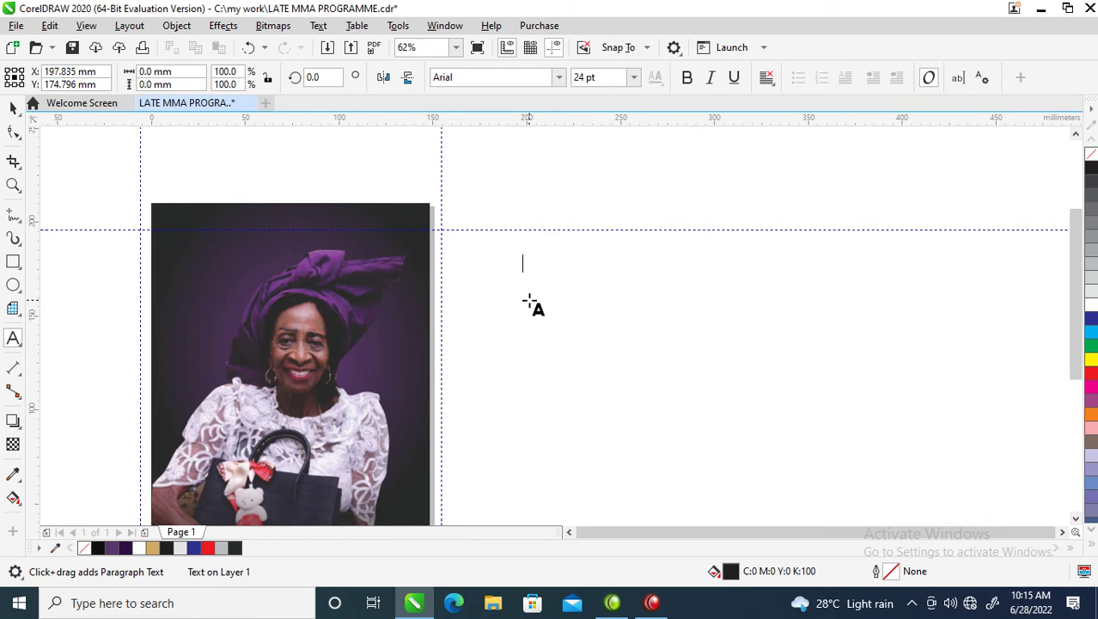
pyautogui.write('Heavenly')
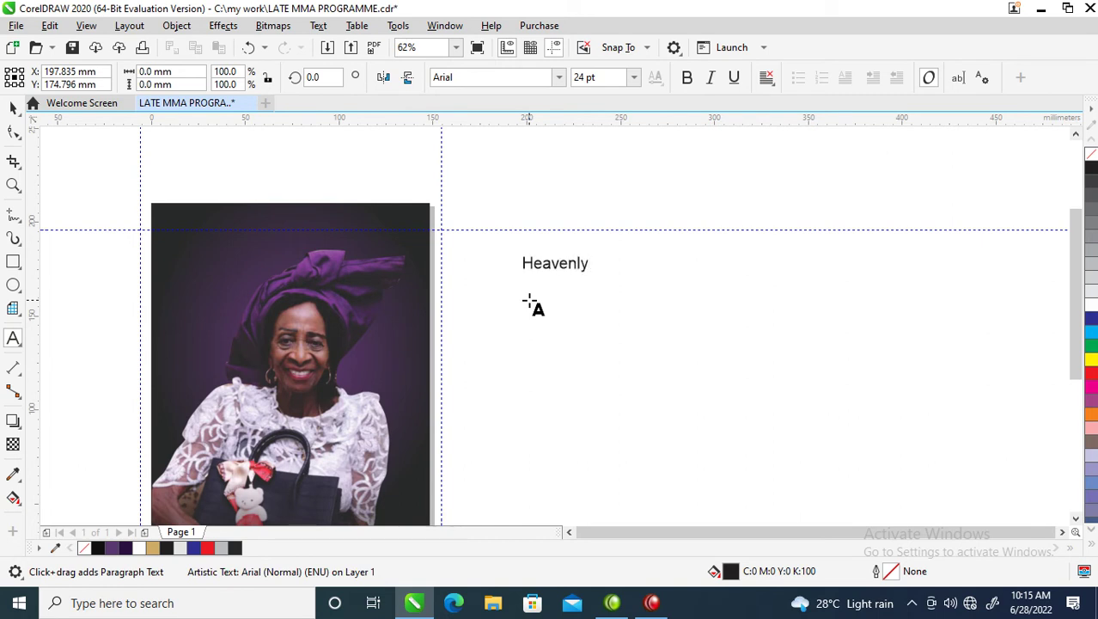
pyautogui.write('meCall')
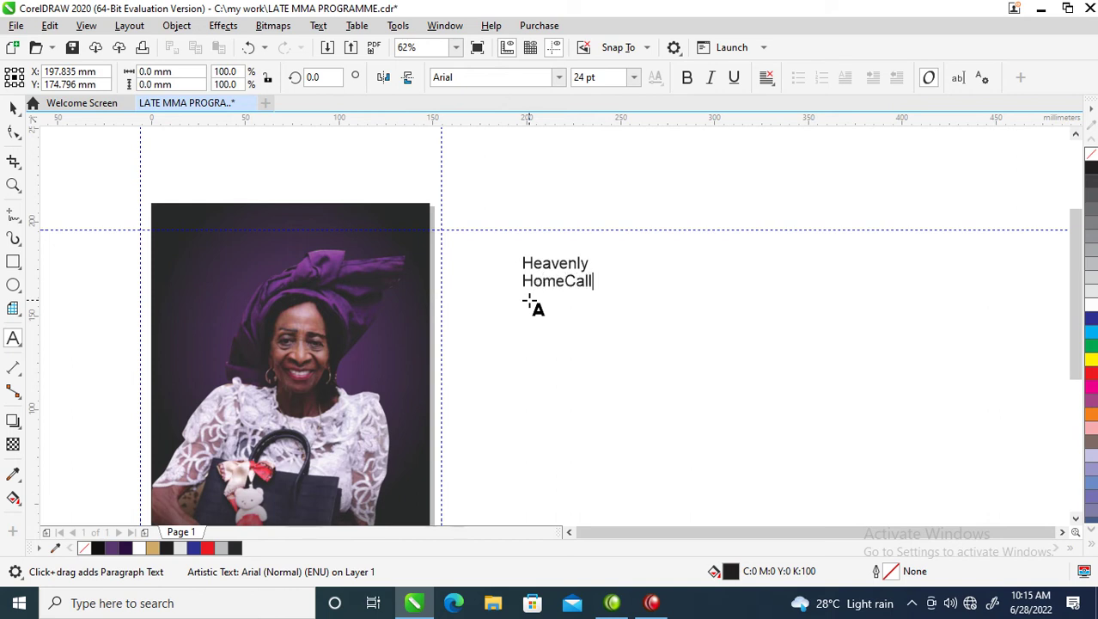
pyautogui.press('Return')
pyautogui.write('Late Janet Crown')
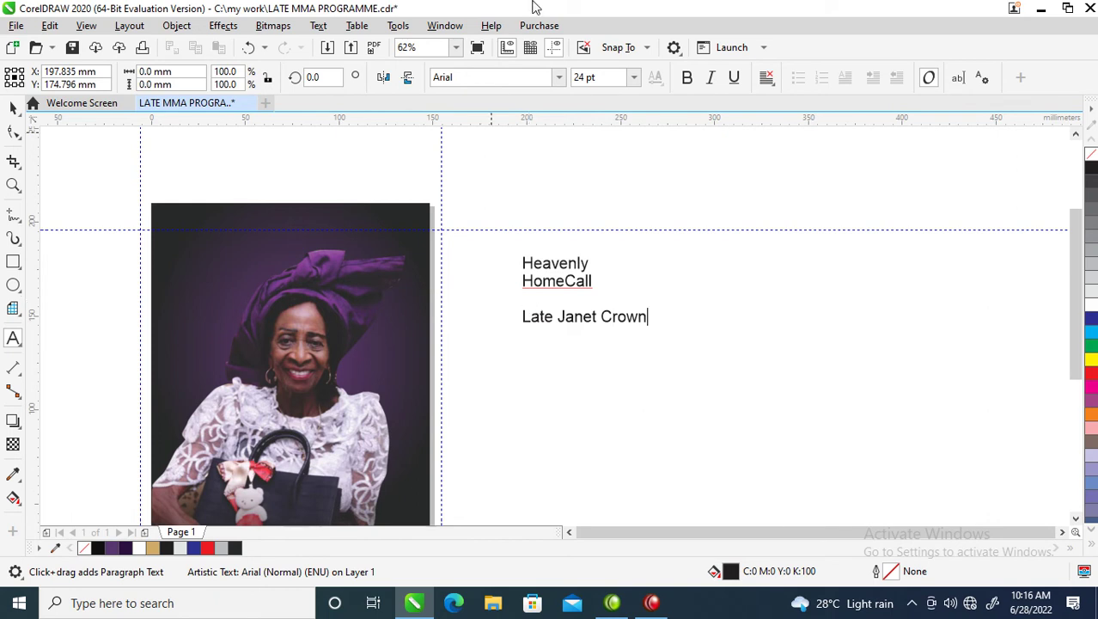
pyautogui.click(646, 316)
pyautogui.press('Return')
pyautogui.write('Aged 75 Year')
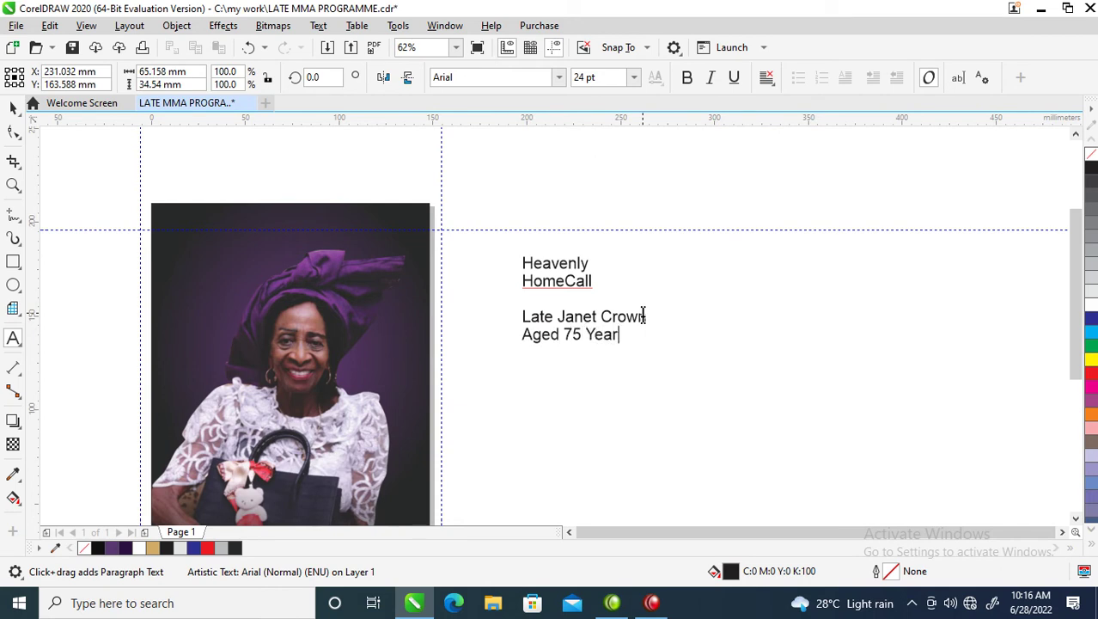
# Select the finished text block and zoom in around the photo and text
pyautogui.hotkey('ctrl', 'space')
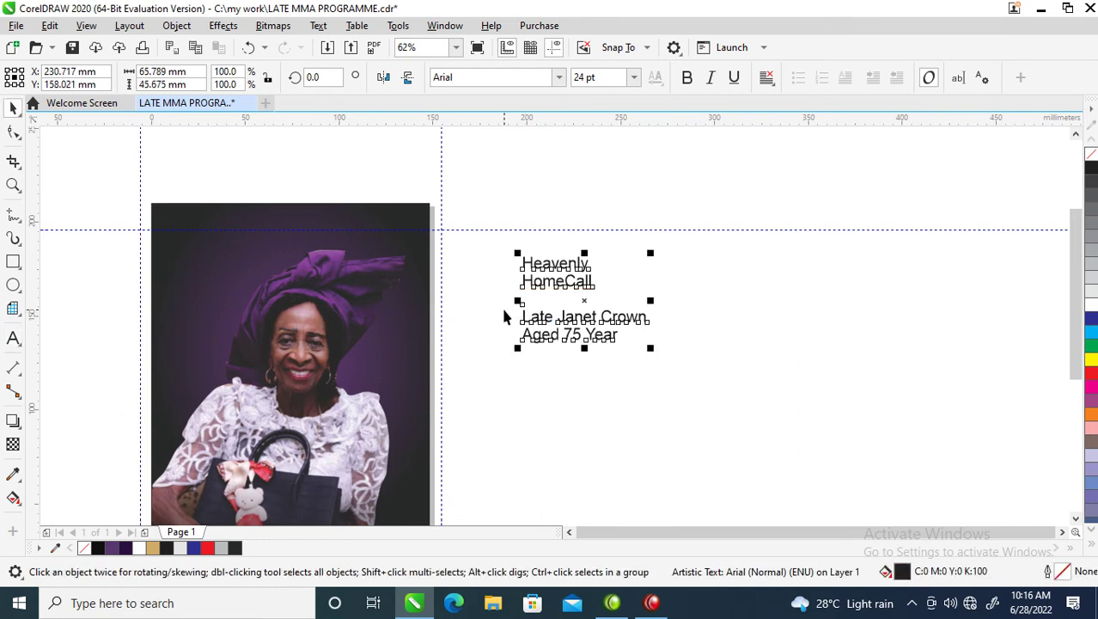
pyautogui.scroll(-1, 507, 313)
pyautogui.press('z')
pyautogui.moveTo(288, 225); pyautogui.dragTo(569, 429)
pyautogui.click(555, 82)
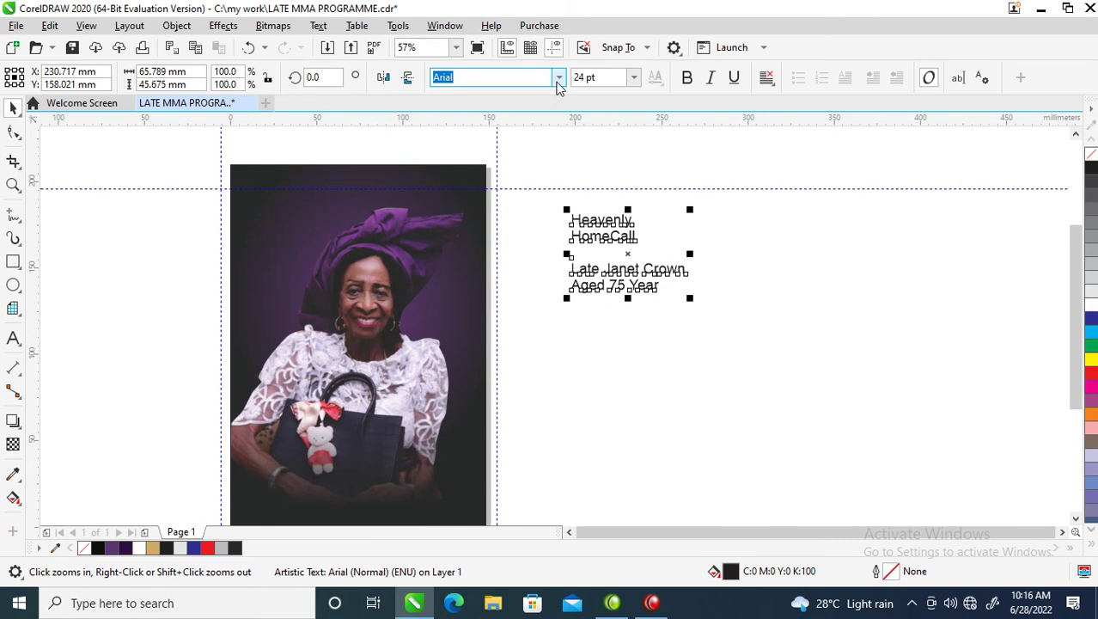
pyautogui.click(558, 84)
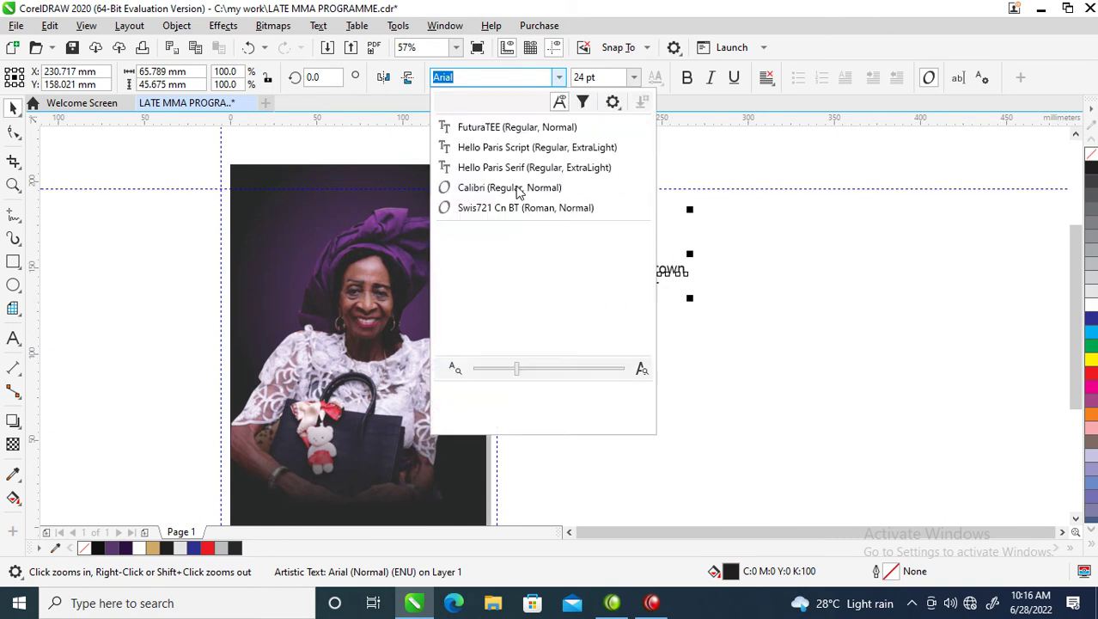
# Apply FuturaTEE to the text and enlarge Heavenly to about 87 pt
pyautogui.click(513, 129)
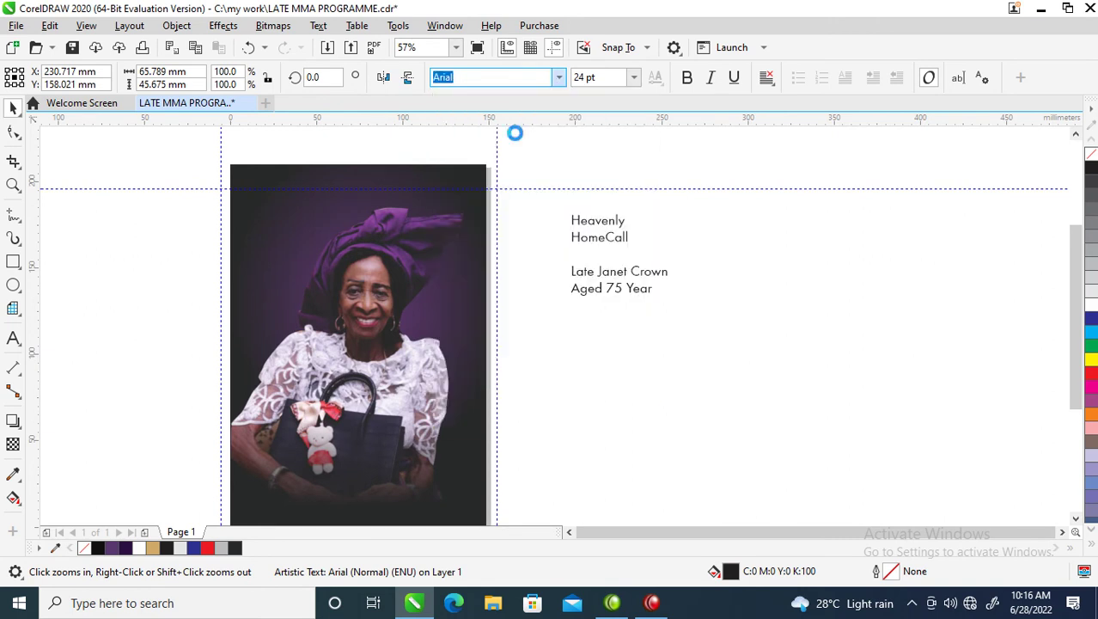
pyautogui.keyDown('shift'); pyautogui.click(637, 269); pyautogui.keyUp('shift')
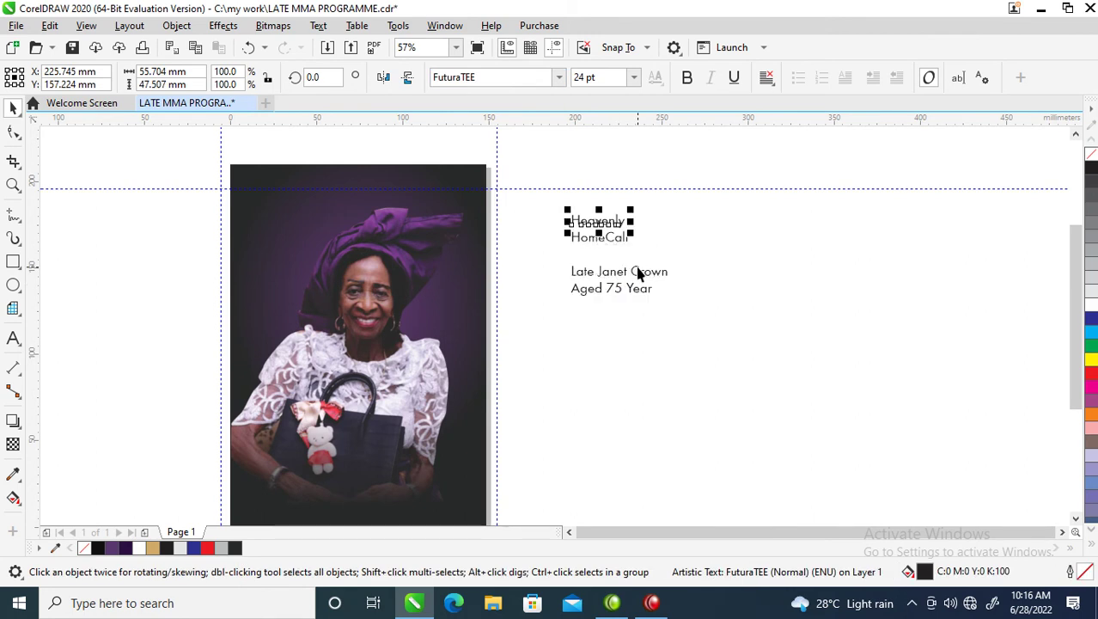
pyautogui.moveTo(630, 210); pyautogui.dragTo(762, 167)
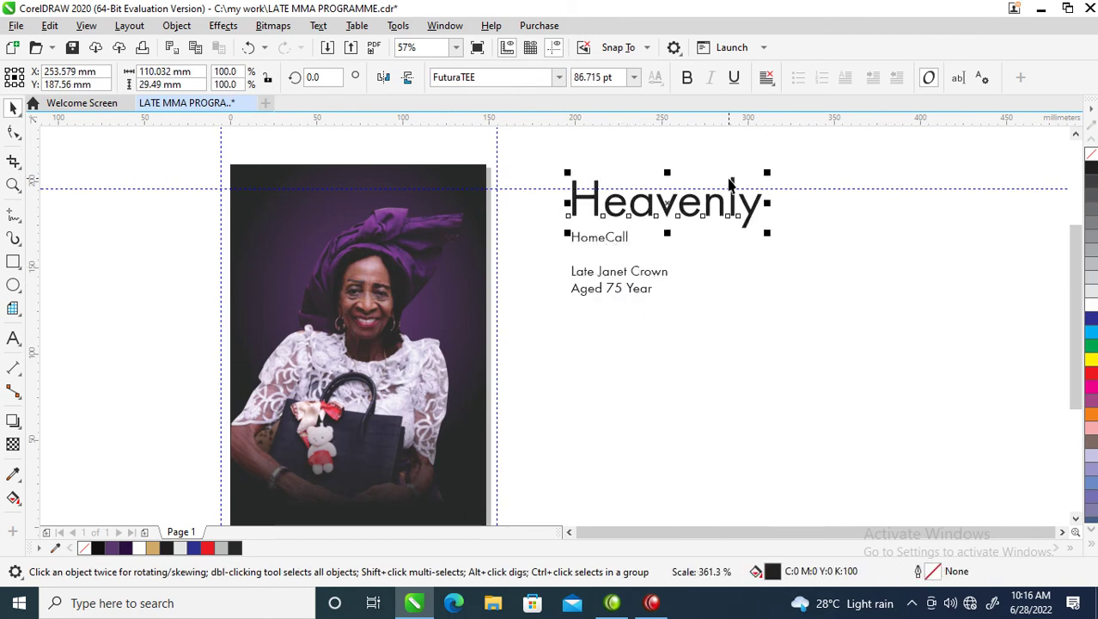
# Move the name and age lines lower and enlarge HomeCall to about 135 pt beneath Heavenly
pyautogui.click(653, 274)
pyautogui.moveTo(797, 250); pyautogui.dragTo(495, 374)
pyautogui.press('Escape')
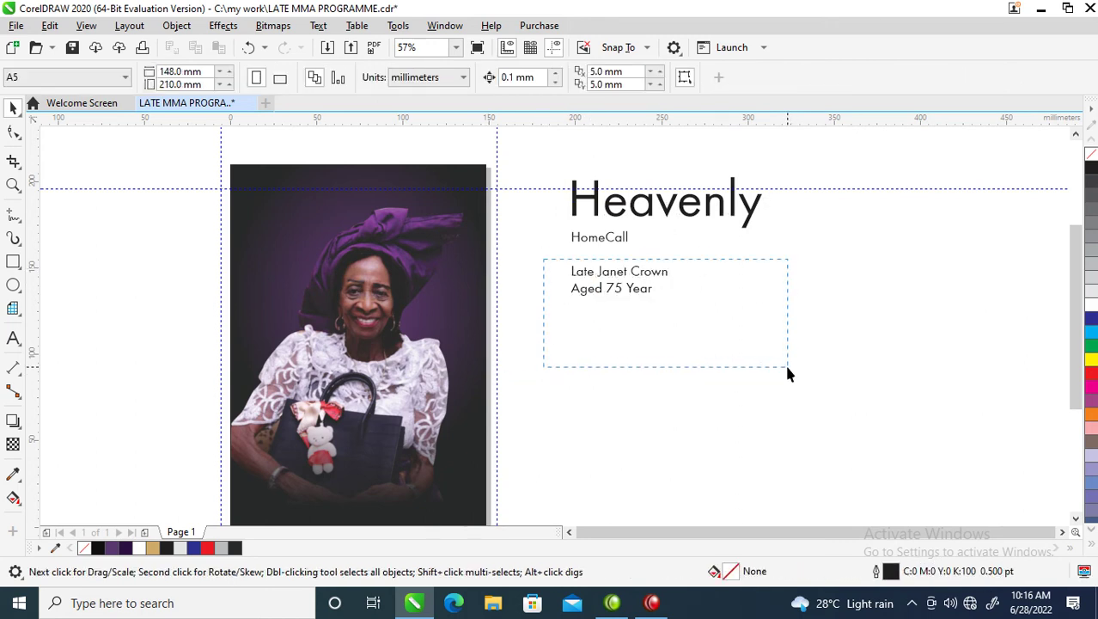
pyautogui.moveTo(788, 373); pyautogui.dragTo(788, 374)
pyautogui.moveTo(619, 279); pyautogui.dragTo(623, 394)
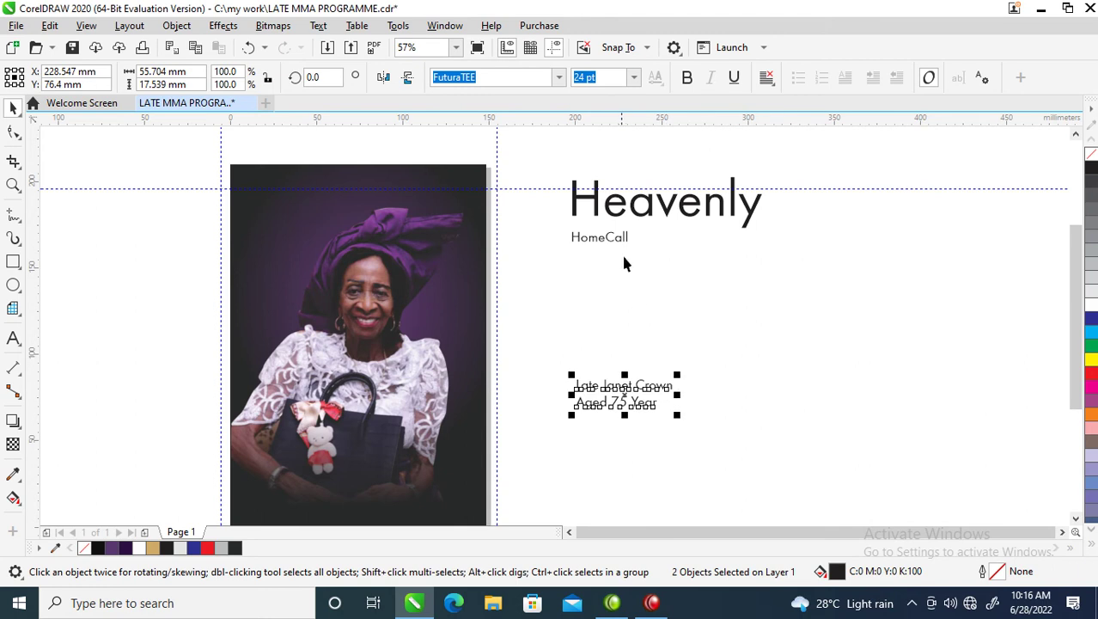
pyautogui.press('Escape')
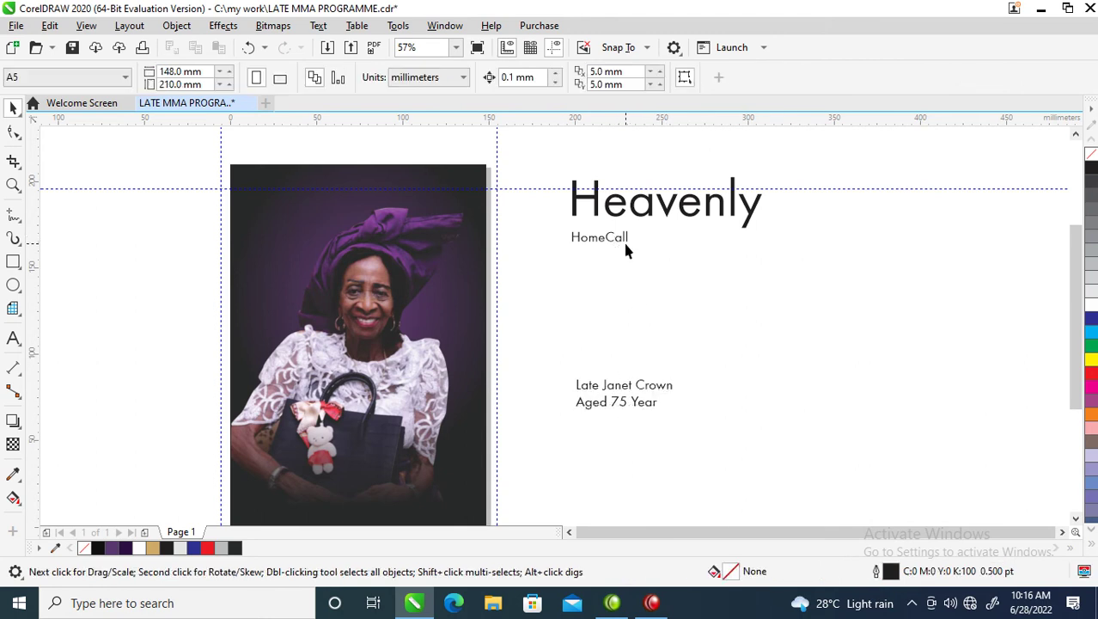
pyautogui.click(622, 240)
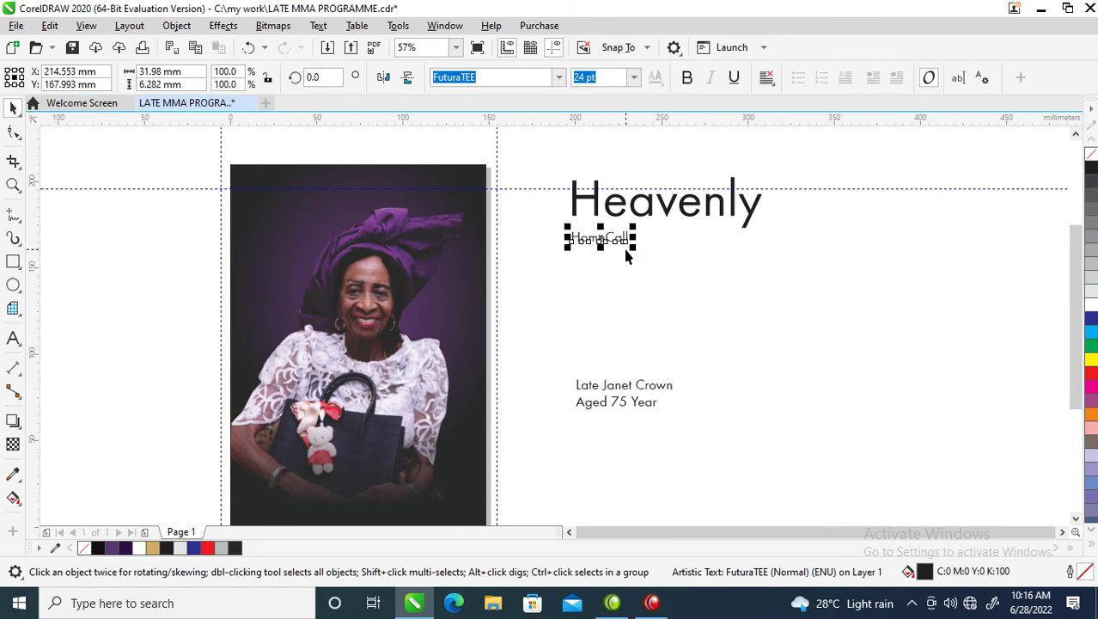
pyautogui.moveTo(633, 248); pyautogui.dragTo(885, 367)
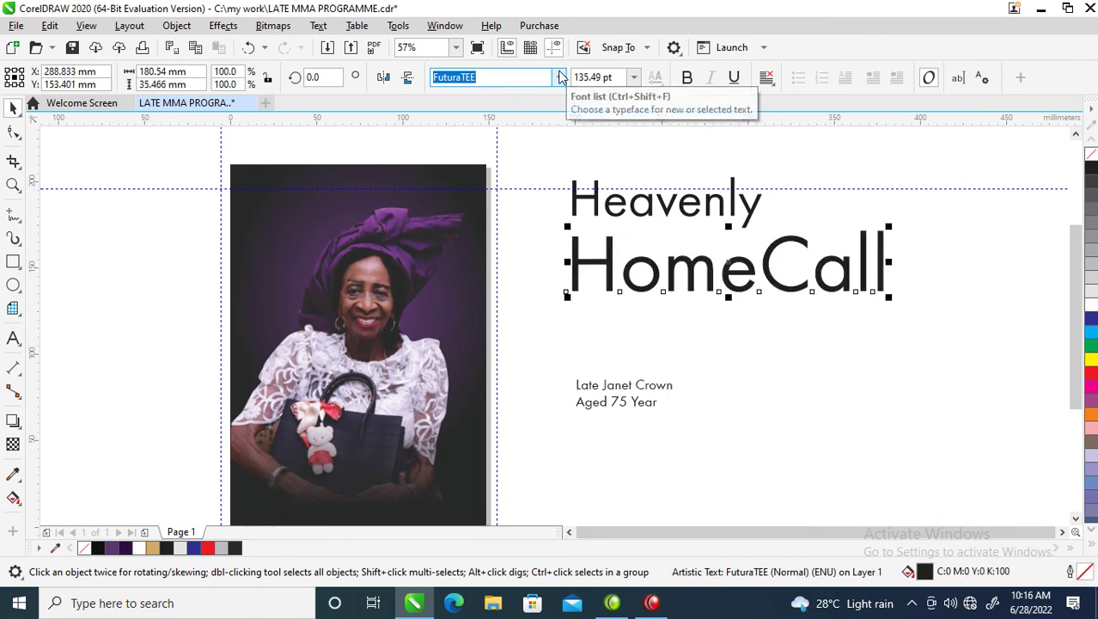
# Set HomeCall in white Hello Paris Serif at about 74.9 pt across the top of the photo
pyautogui.click(559, 77)
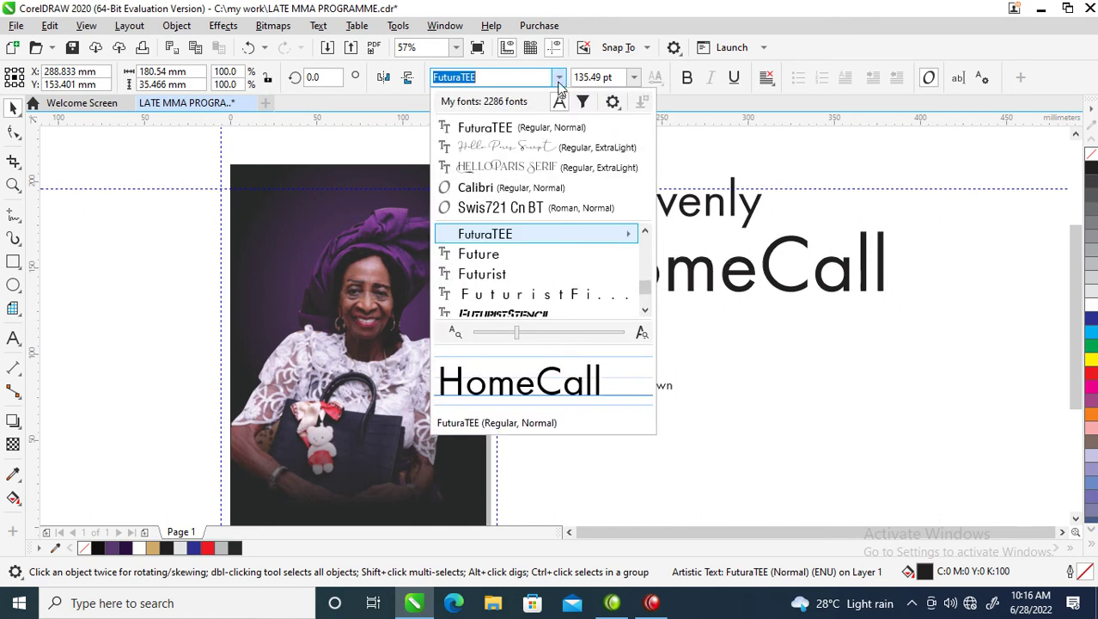
pyautogui.click(522, 165)
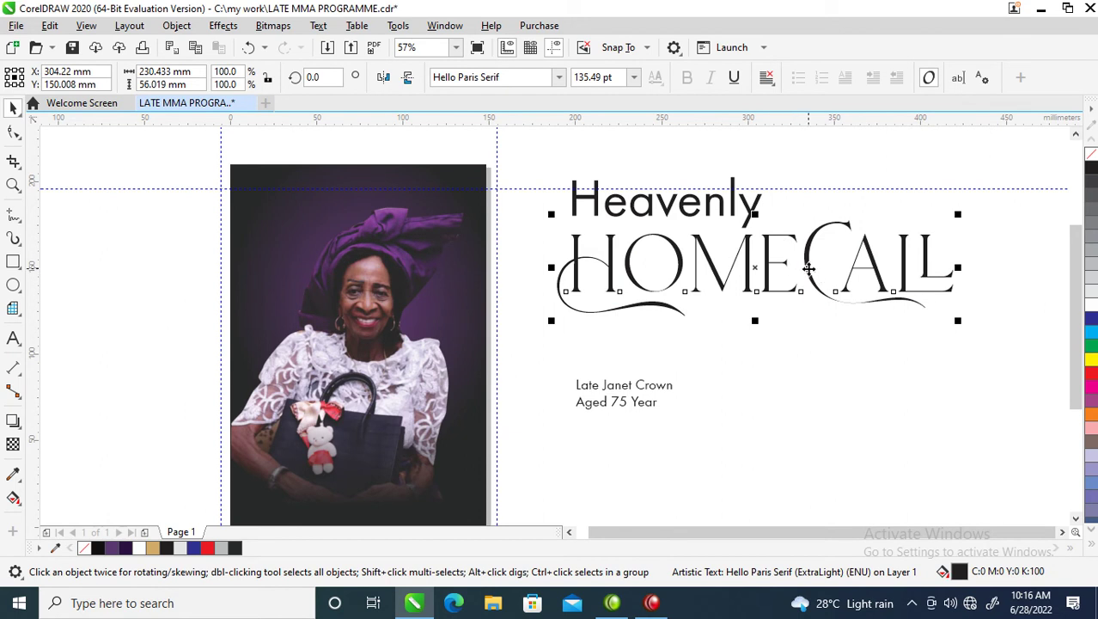
pyautogui.moveTo(806, 268); pyautogui.dragTo(419, 232)
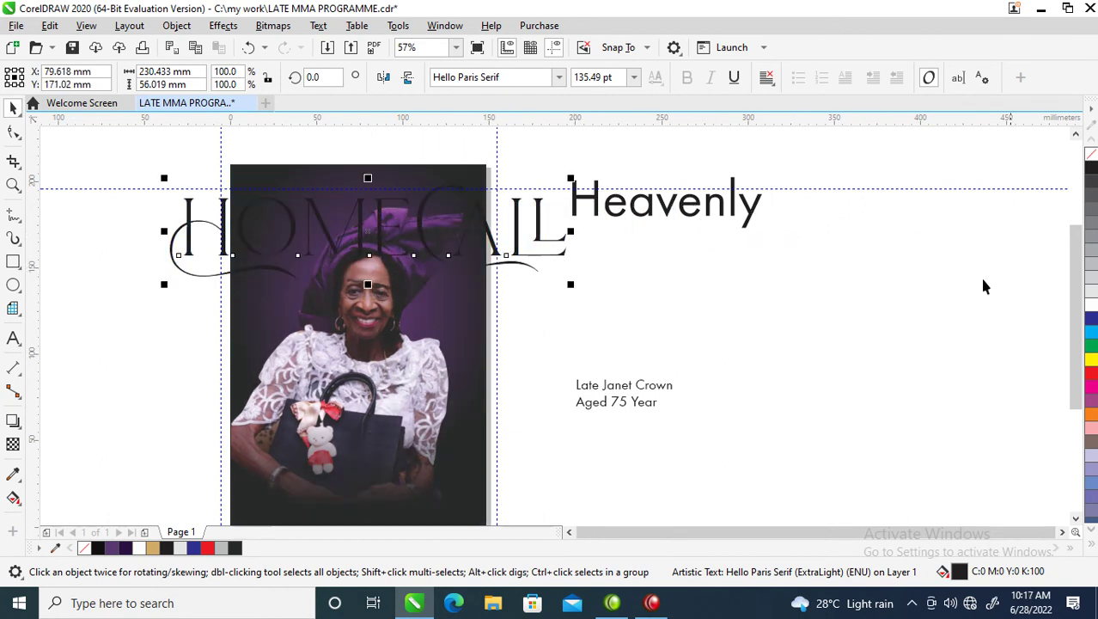
pyautogui.click(1091, 310)
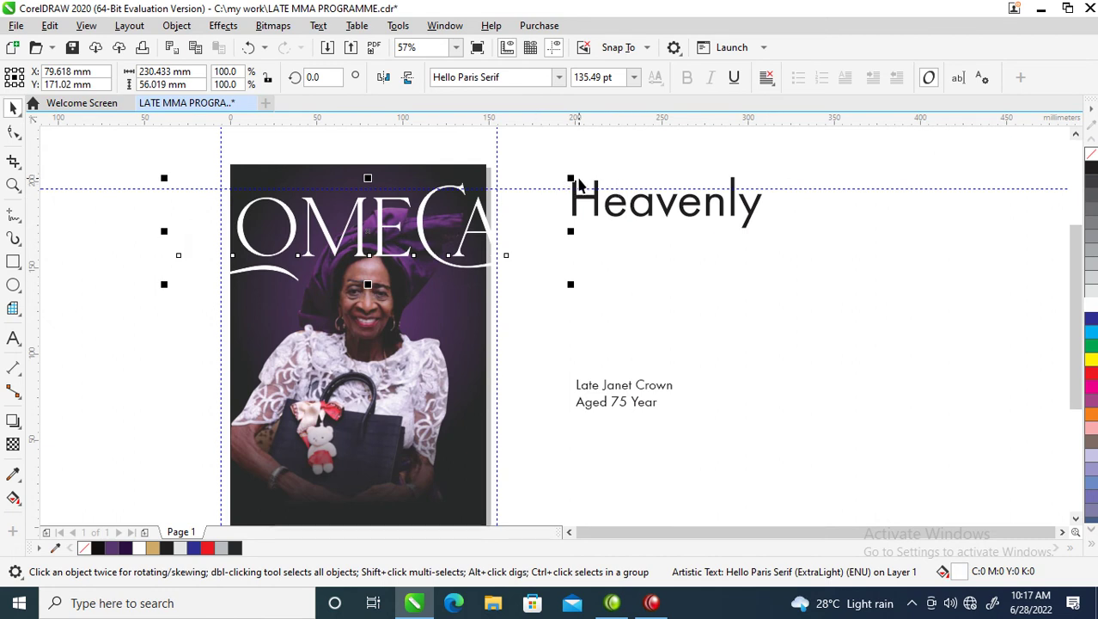
pyautogui.moveTo(572, 179); pyautogui.dragTo(456, 214)
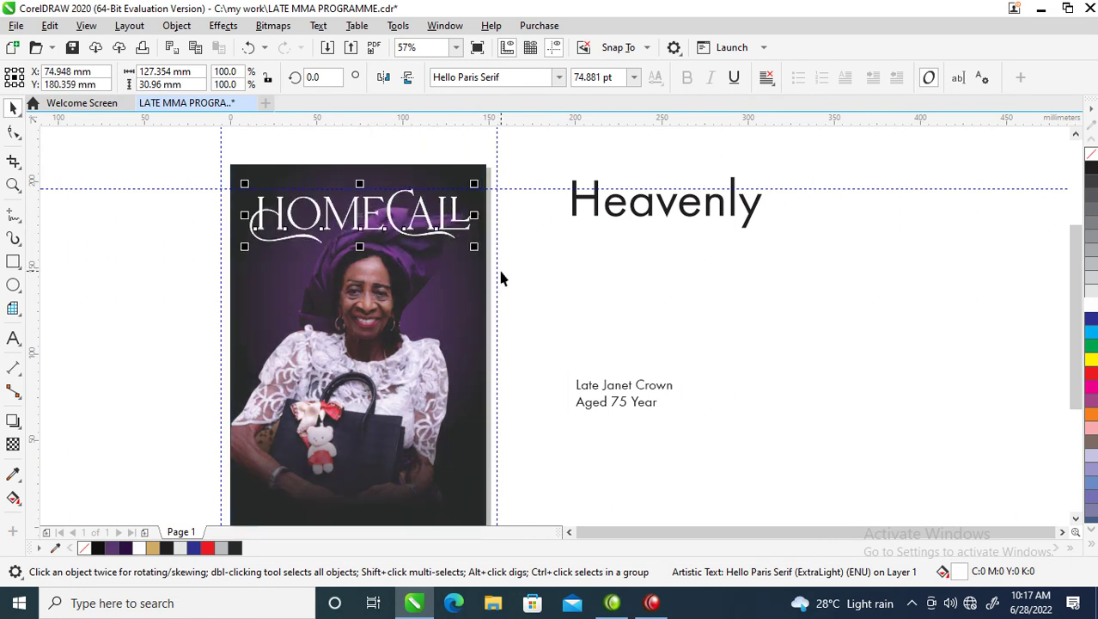
pyautogui.click(692, 217)
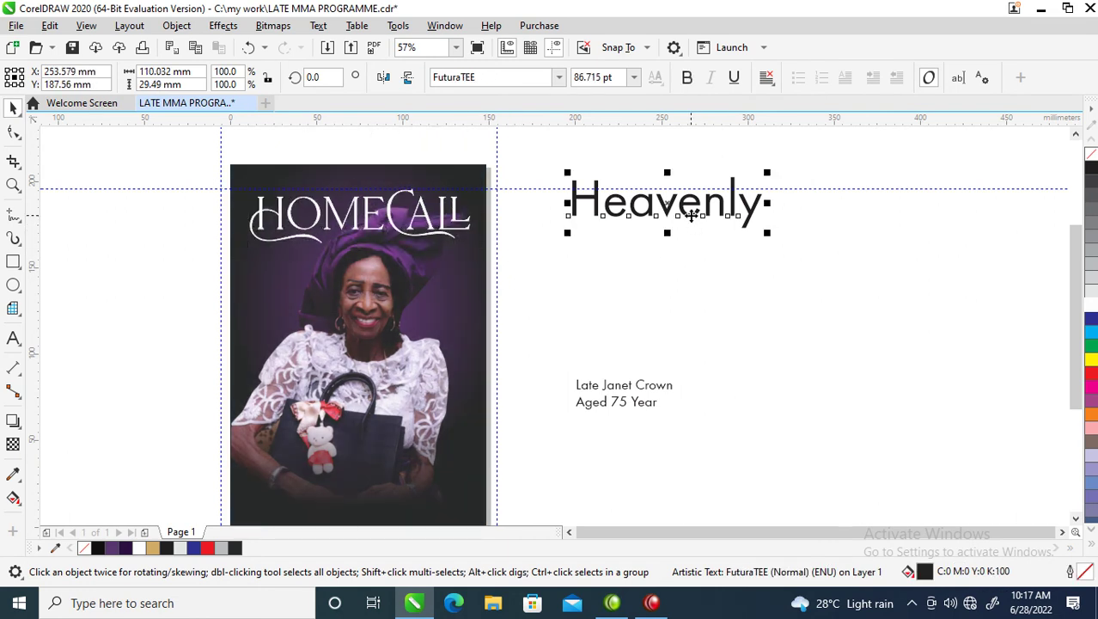
# Set Heavenly in white Trajan Pro at about 14.5 pt, placed just above HomeCall
pyautogui.click(559, 76)
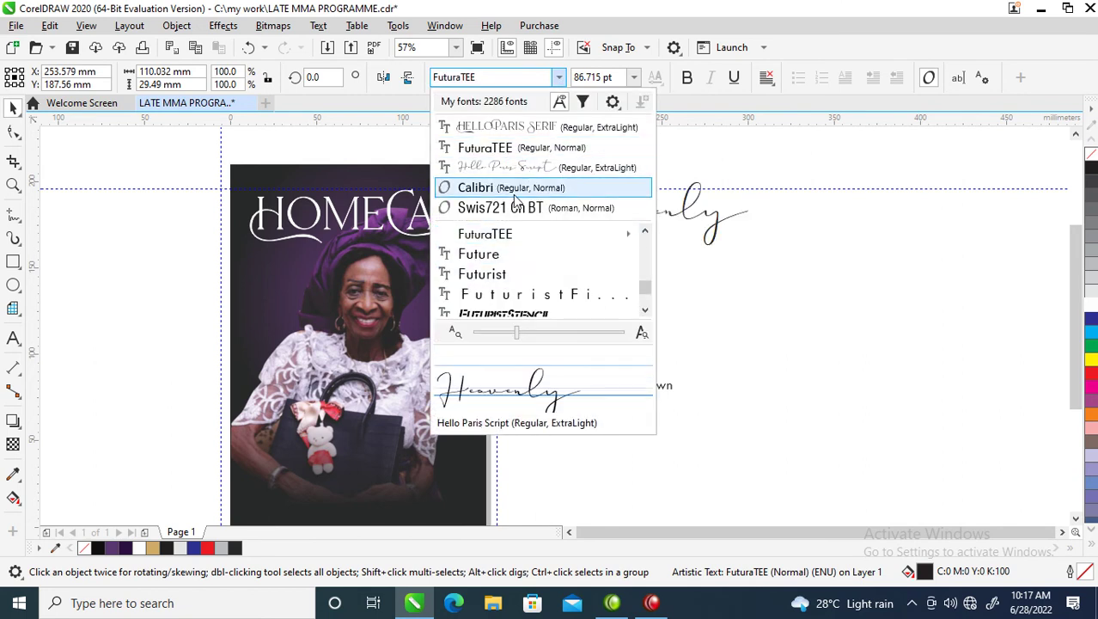
pyautogui.press('t')
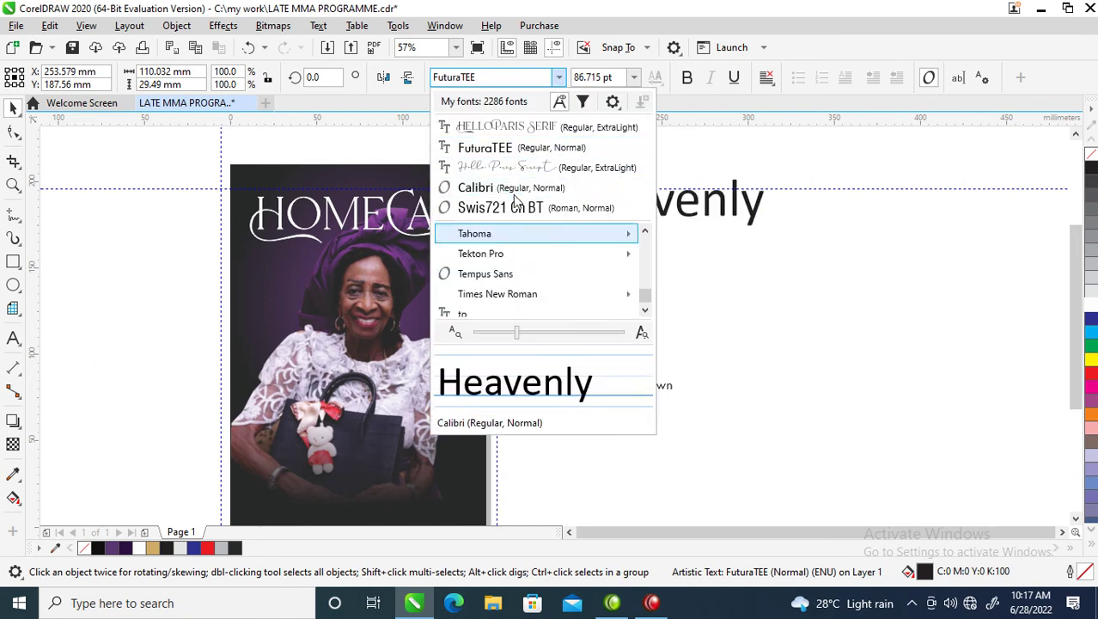
pyautogui.press('r')
pyautogui.press('Return')
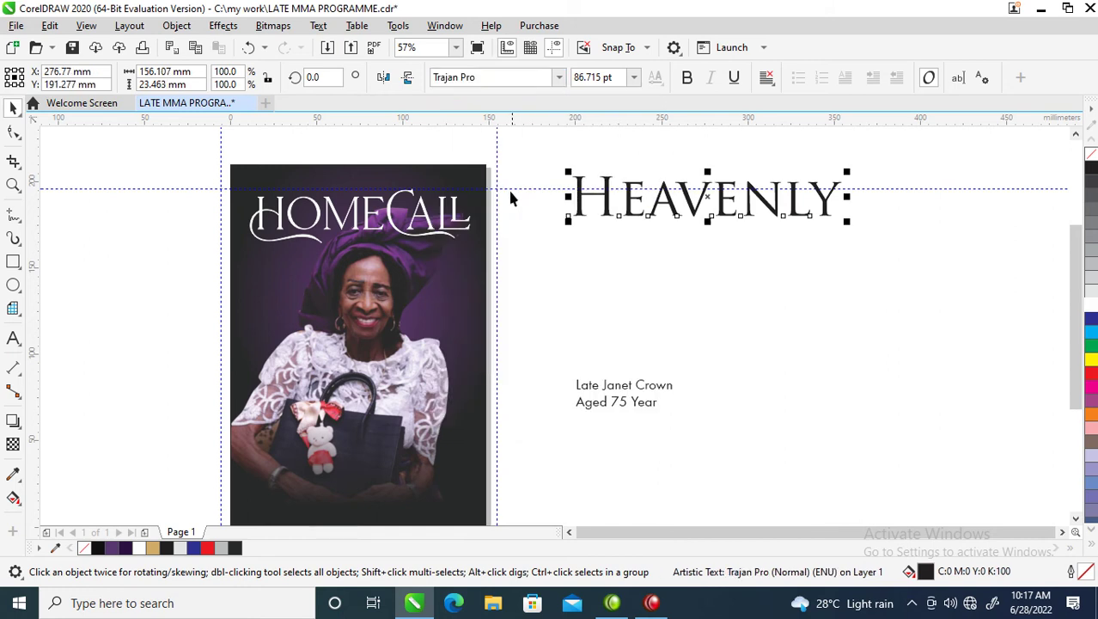
pyautogui.moveTo(848, 169); pyautogui.dragTo(292, 189)
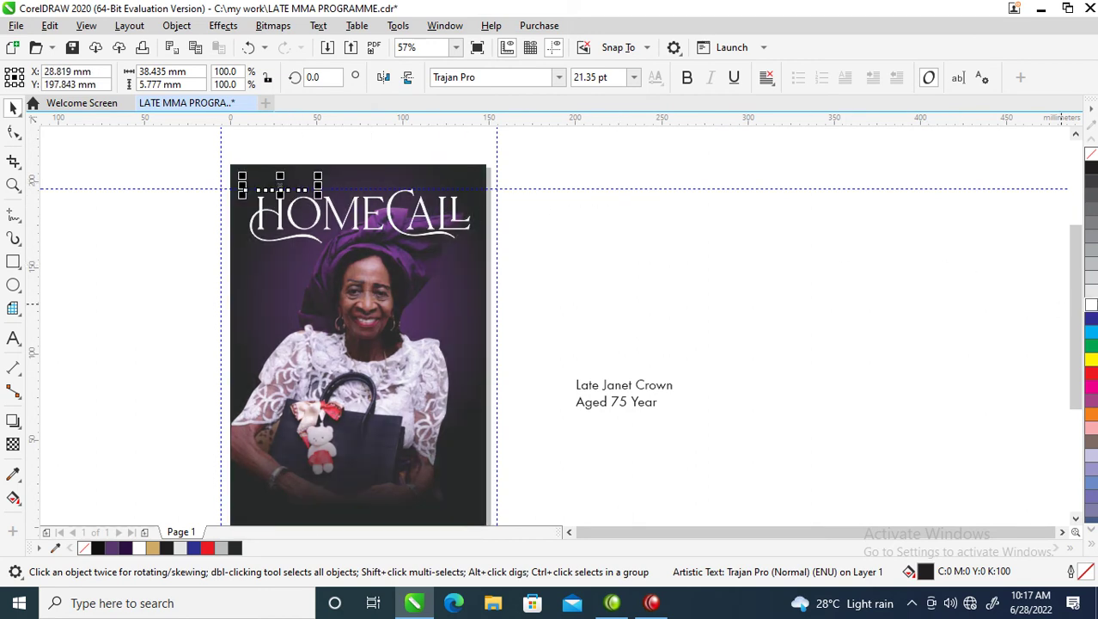
pyautogui.click(1091, 294)
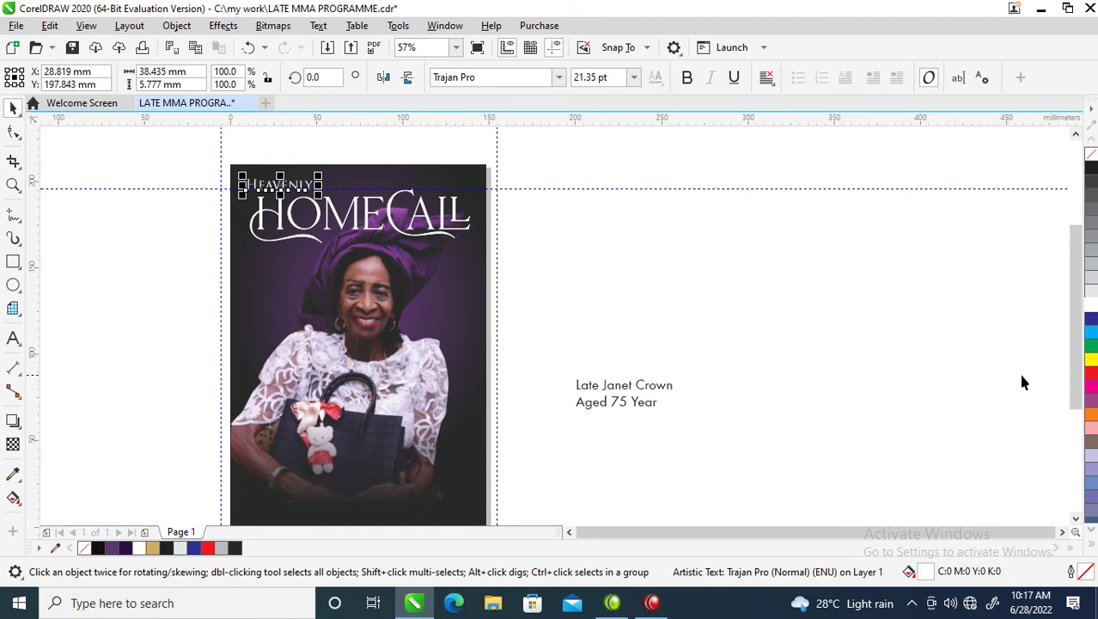
pyautogui.press('z')
pyautogui.moveTo(154, 147); pyautogui.dragTo(541, 282)
pyautogui.moveTo(409, 209); pyautogui.dragTo(363, 206)
pyautogui.moveTo(307, 230); pyautogui.dragTo(331, 243)
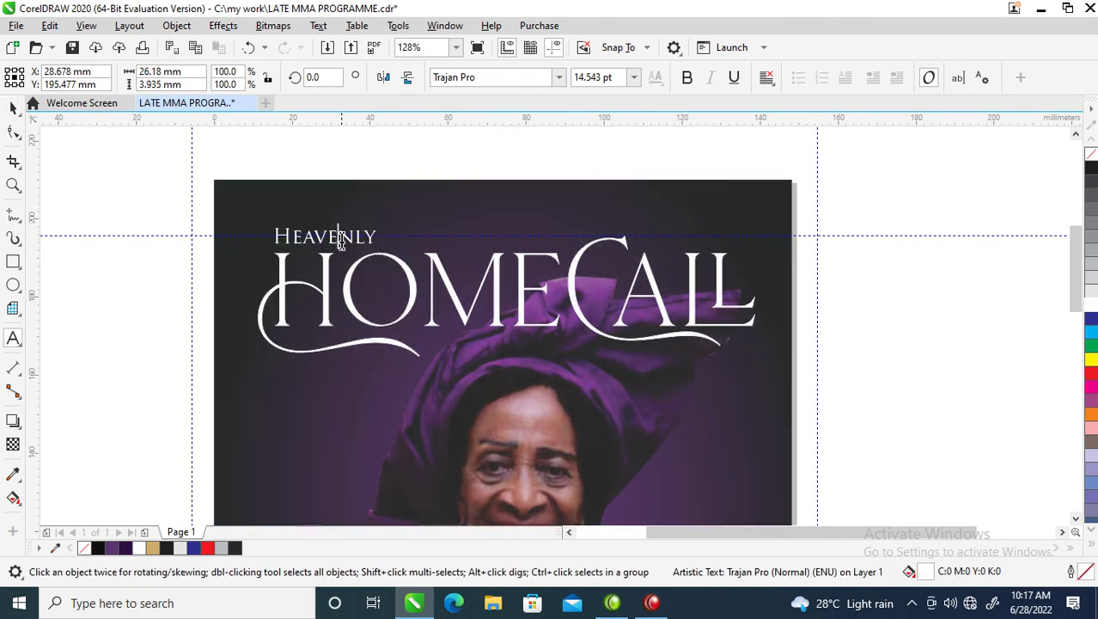
# Change Heavenly to UPPERCASE with Shift+F3 and nudge it above HOMECALL
pyautogui.doubleClick(341, 243)
pyautogui.hotkey('ctrl', 'a')
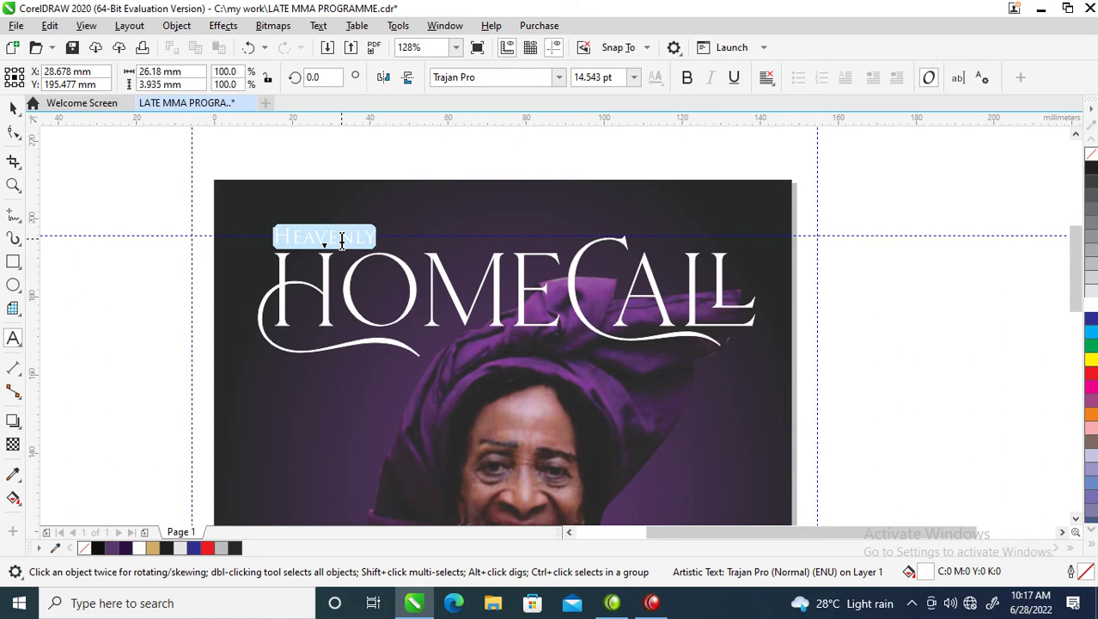
pyautogui.hotkey('shift', 'F3')
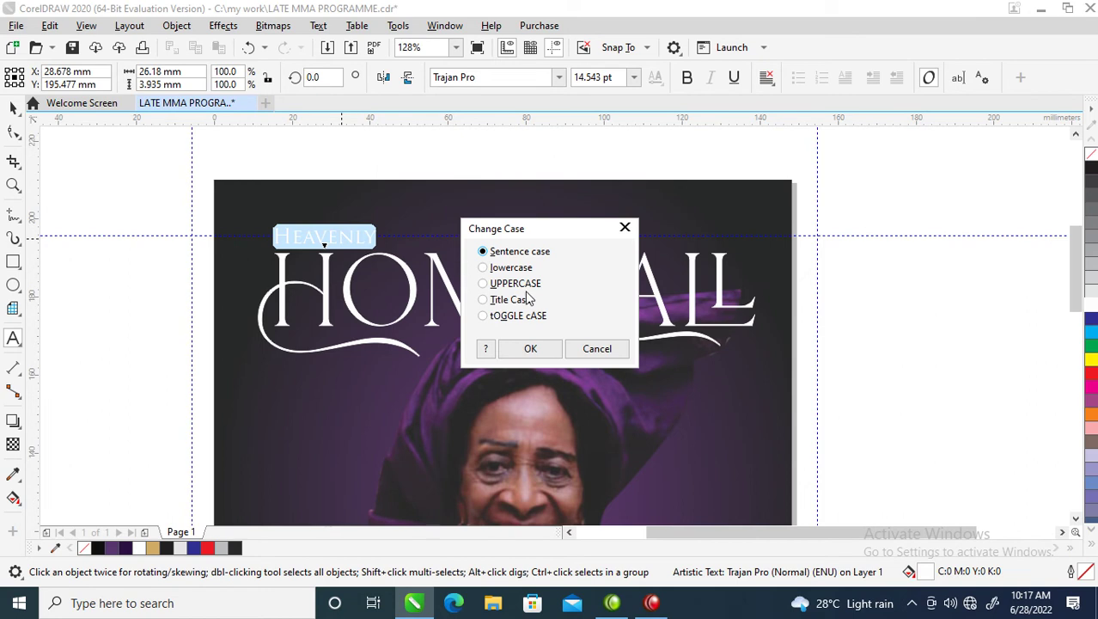
pyautogui.click(484, 284)
pyautogui.click(532, 348)
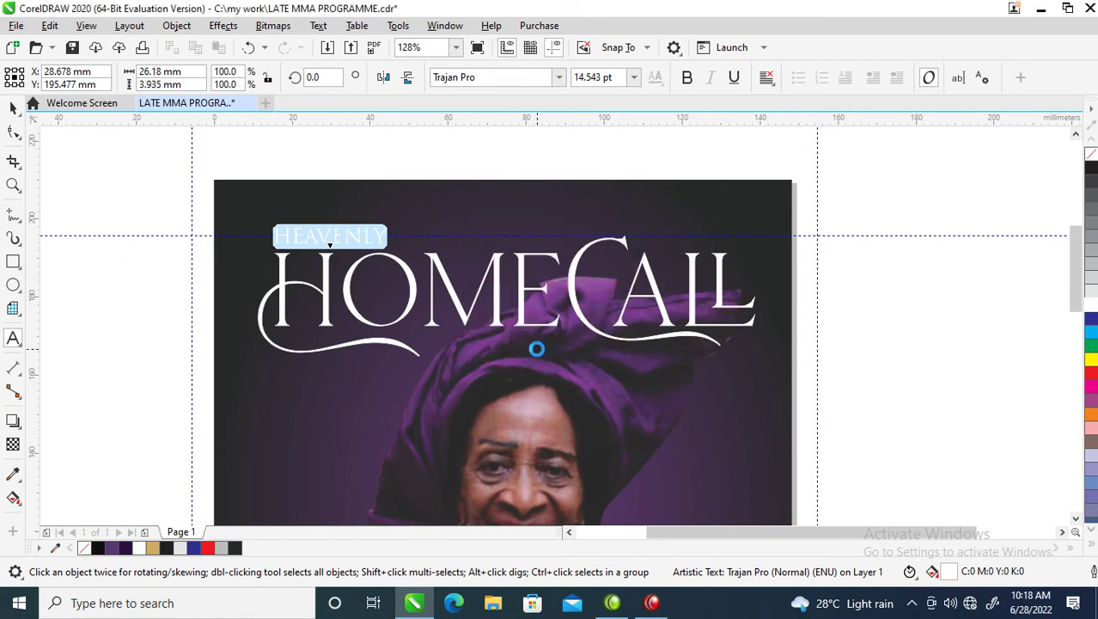
pyautogui.hotkey('ctrl', 'space')
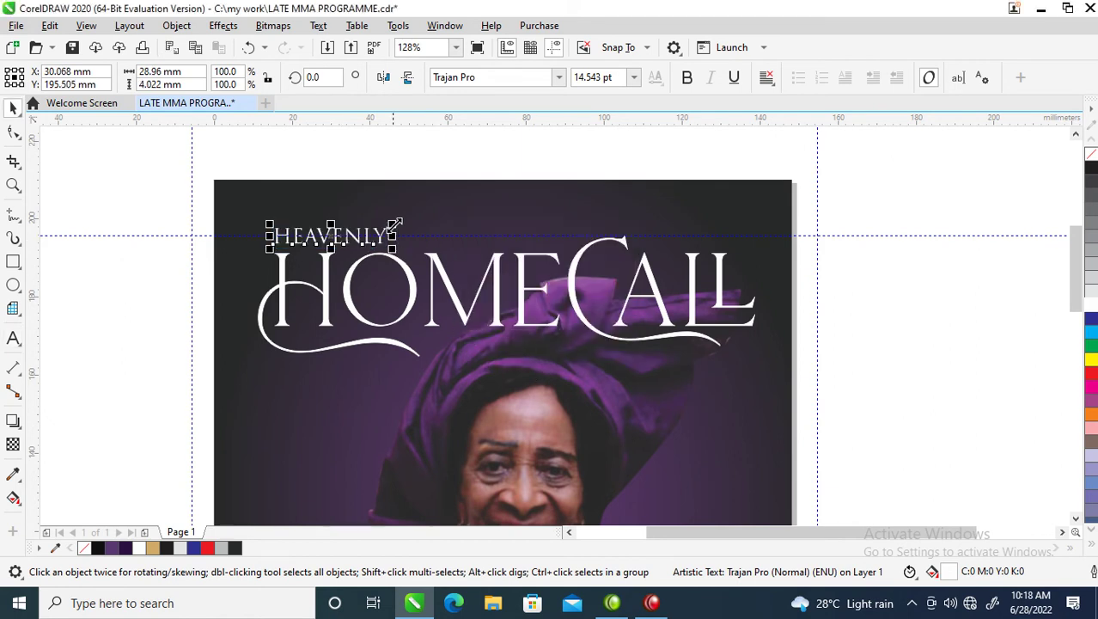
pyautogui.moveTo(337, 238)
pyautogui.mouseDown()
pyautogui.moveTo(352, 240)
pyautogui.moveTo(338, 234)
pyautogui.mouseUp()
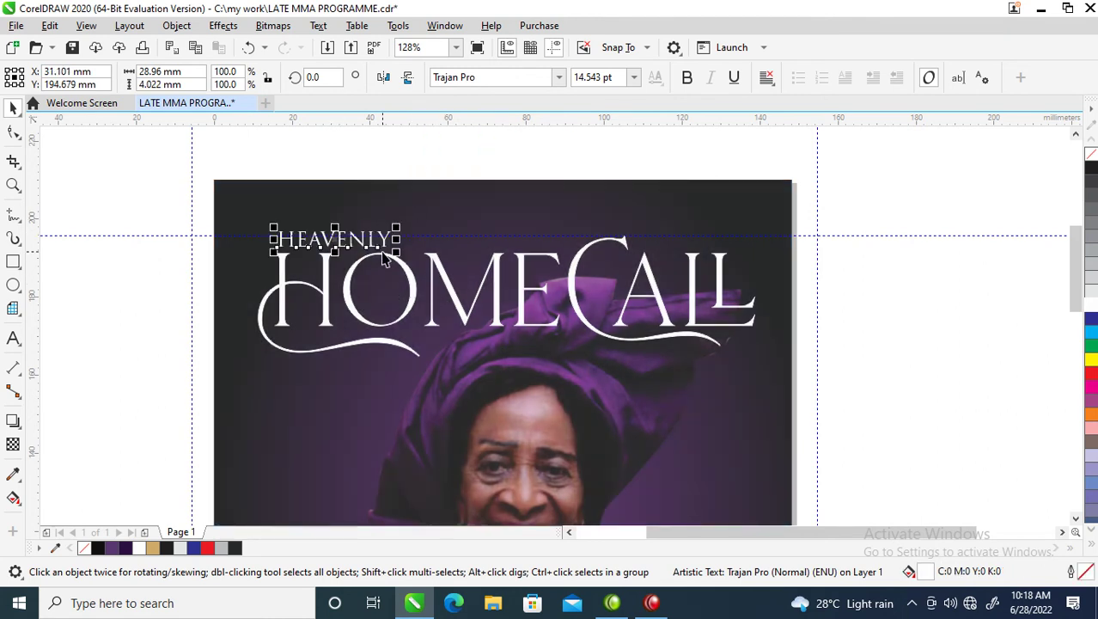
pyautogui.keyDown('shift'); pyautogui.click(414, 293); pyautogui.keyUp('shift')
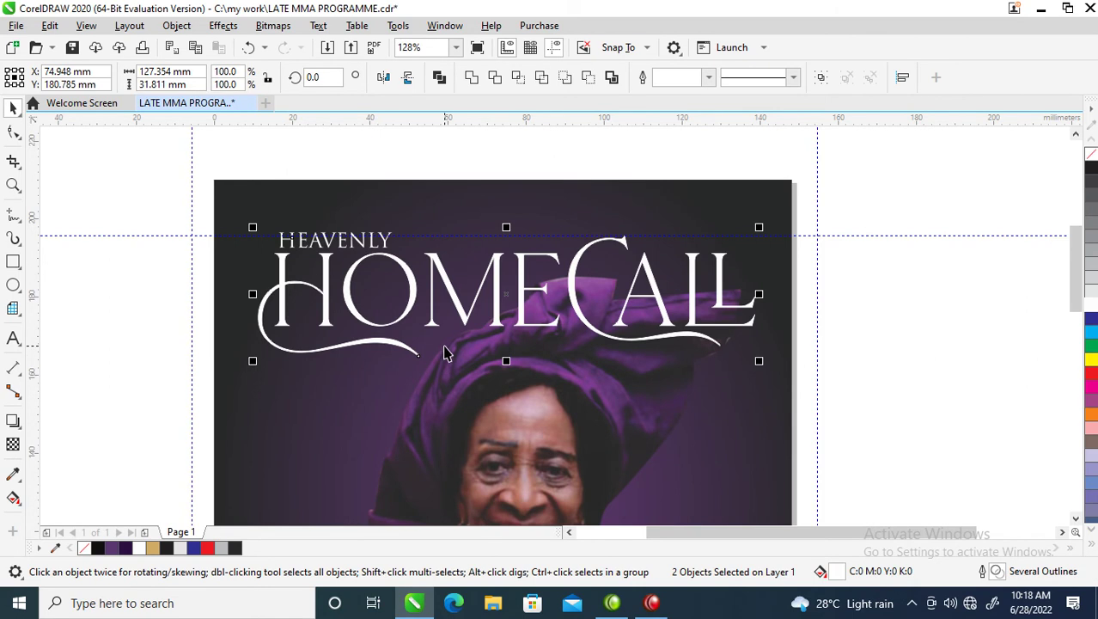
# Group the HEAVENLY HOMECALL title, PowerClip it into the portrait frame, and send it behind the photo
pyautogui.hotkey('ctrl', 'g')
pyautogui.scroll(-4, 434, 313)
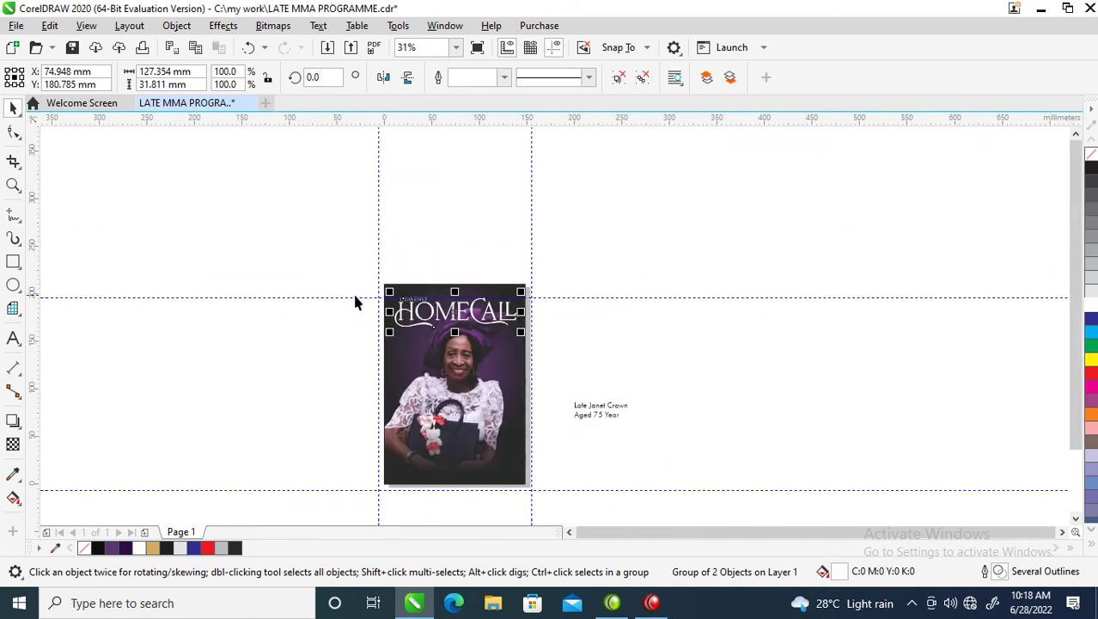
pyautogui.press('z')
pyautogui.moveTo(371, 312); pyautogui.dragTo(561, 432)
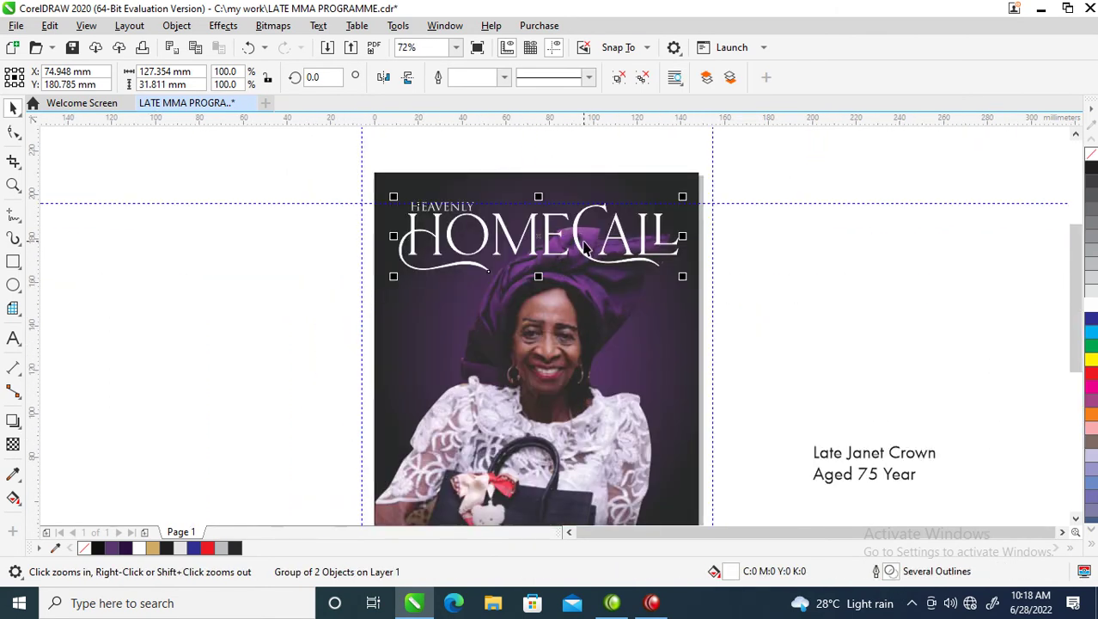
pyautogui.click(180, 25)
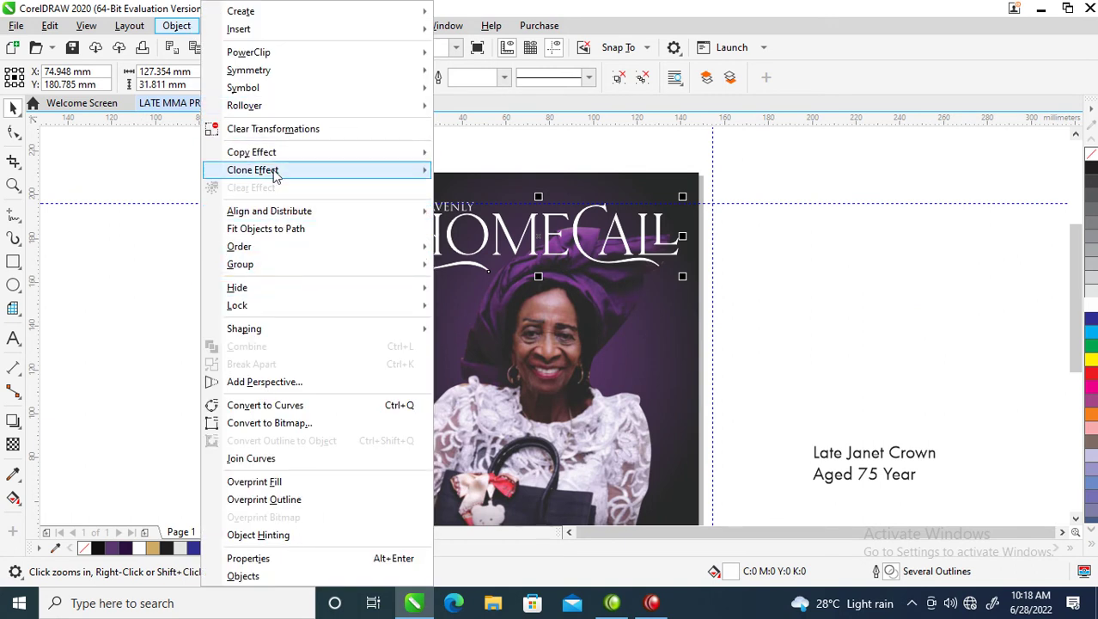
pyautogui.moveTo(266, 54)
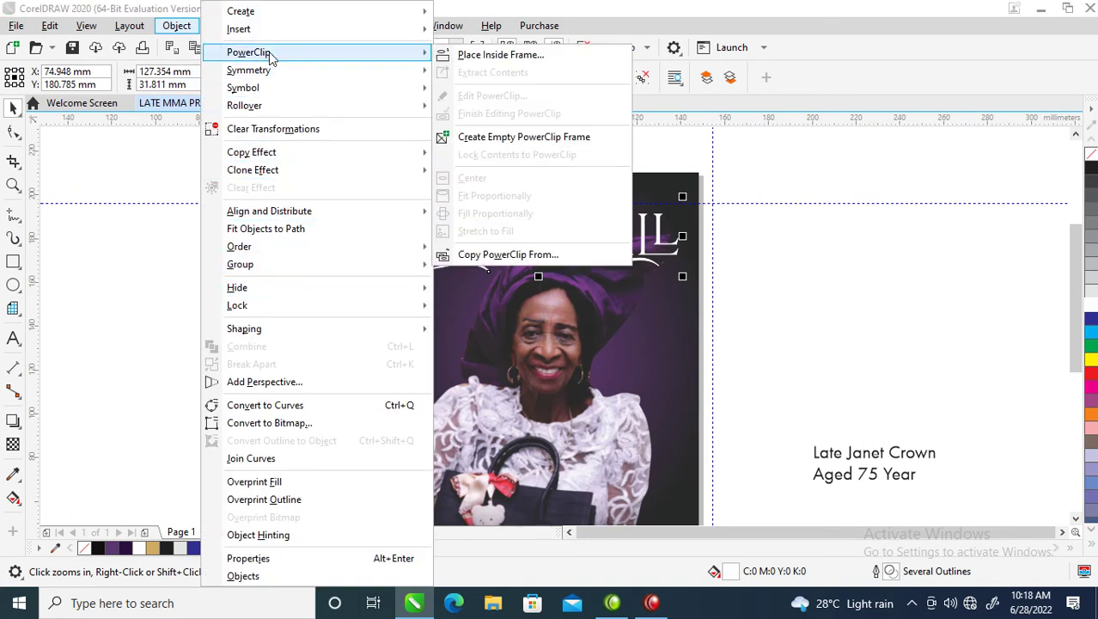
pyautogui.click(481, 55)
pyautogui.click(440, 313)
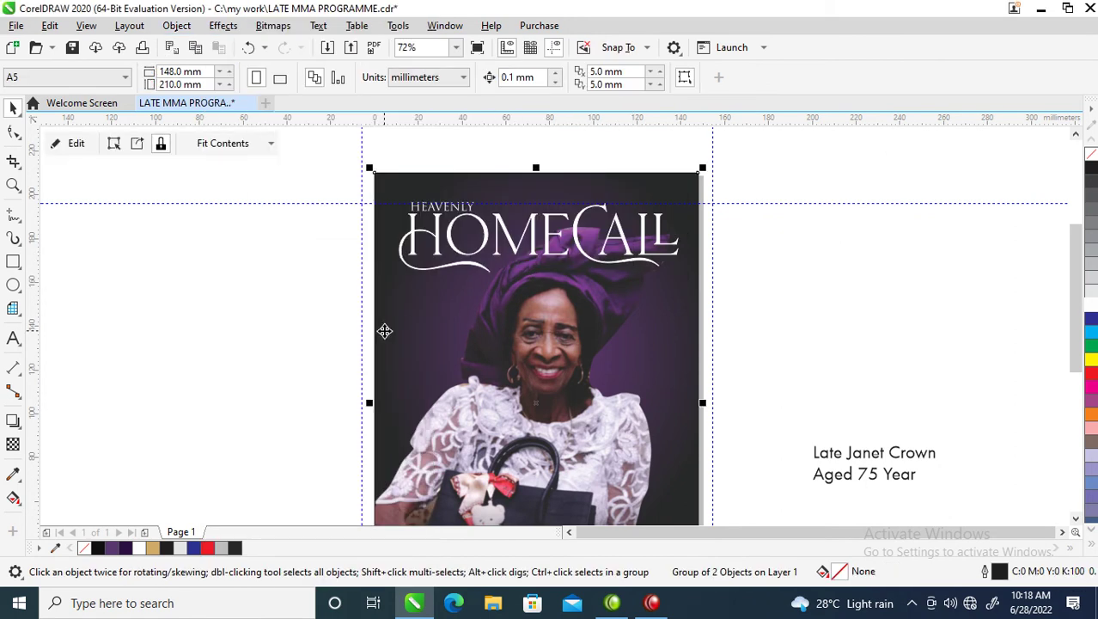
pyautogui.keyDown('ctrl'); pyautogui.click(449, 238); pyautogui.keyUp('ctrl')
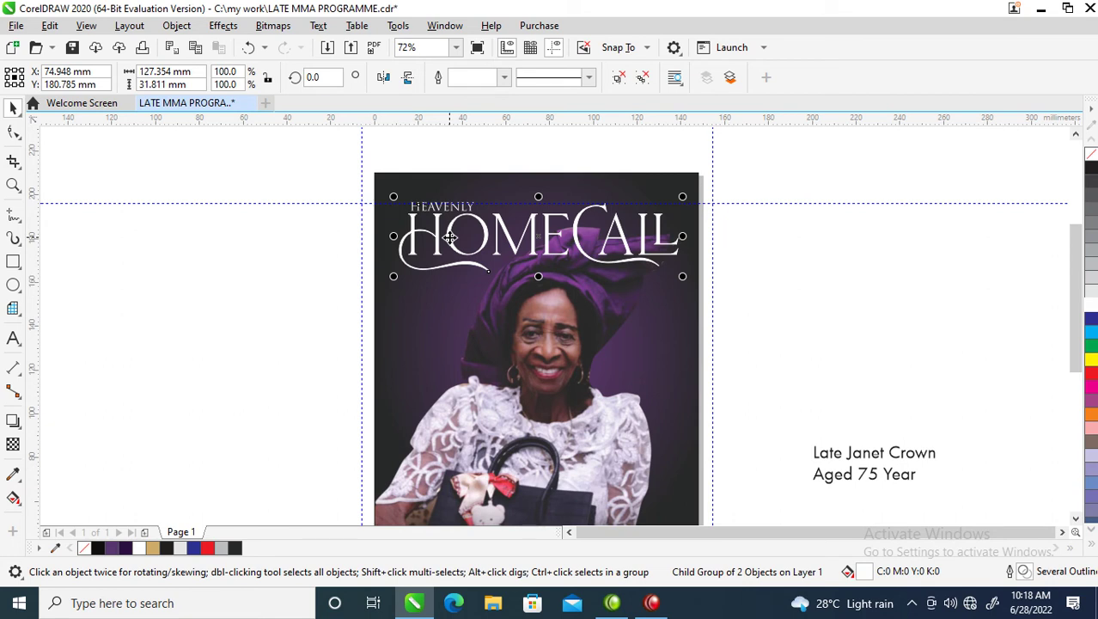
pyautogui.hotkey('shift', 'pagedown')
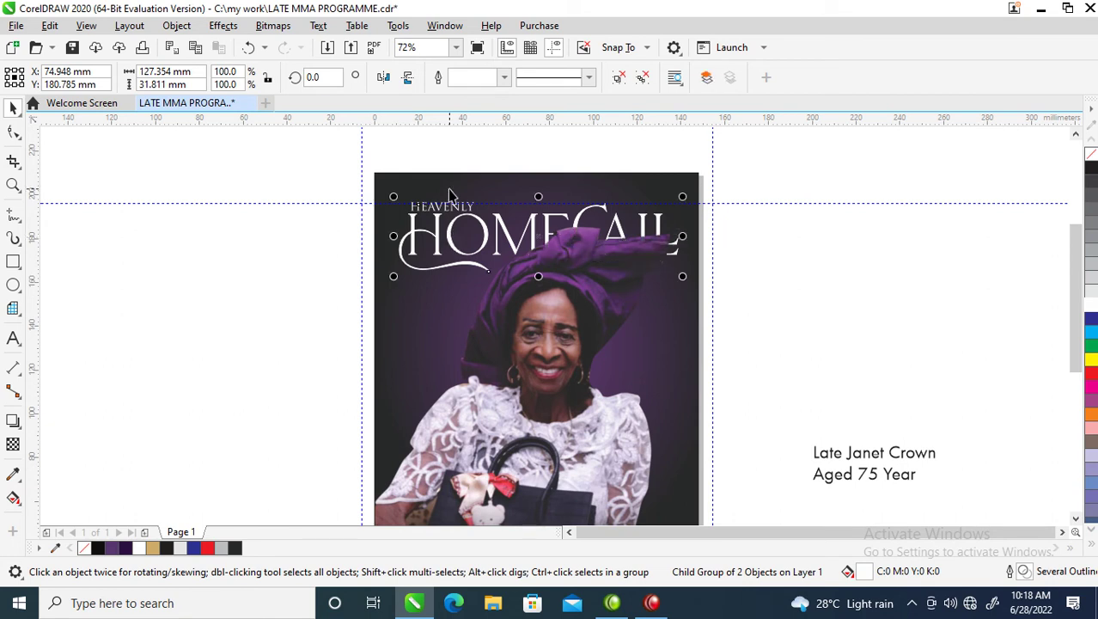
# Scale the portrait slightly down and reposition it inside the frame over the title
pyautogui.click(579, 287)
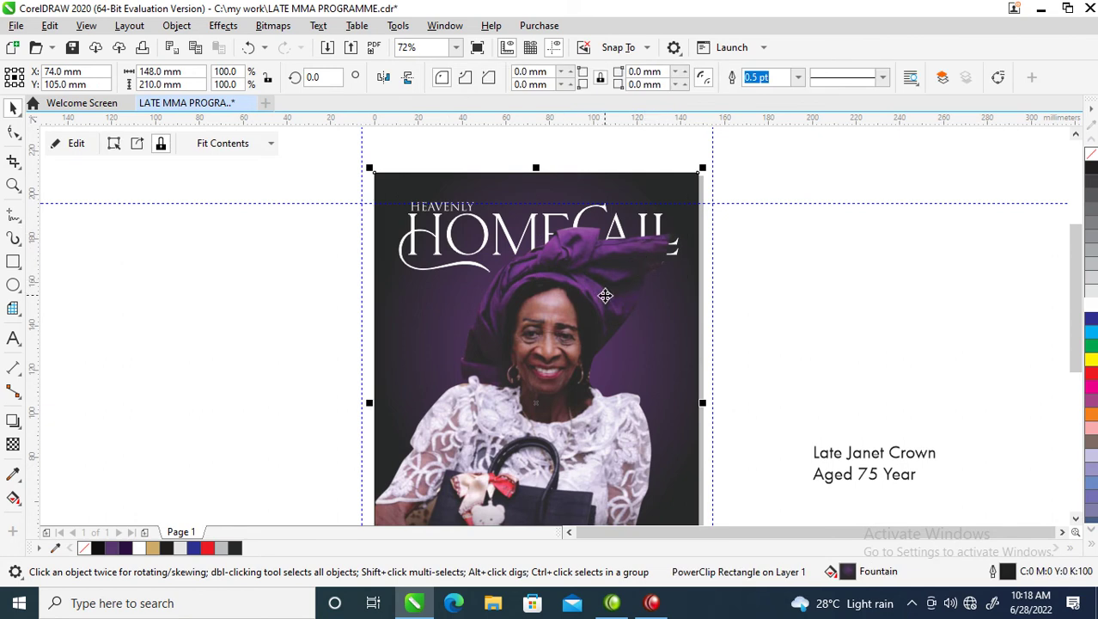
pyautogui.keyDown('ctrl'); pyautogui.click(606, 294); pyautogui.keyUp('ctrl')
pyautogui.moveTo(676, 220); pyautogui.dragTo(672, 249)
pyautogui.moveTo(602, 308)
pyautogui.mouseDown()
pyautogui.moveTo(590, 296)
pyautogui.moveTo(598, 302)
pyautogui.mouseUp()
pyautogui.moveTo(559, 256); pyautogui.dragTo(560, 256)
pyautogui.press('F3')
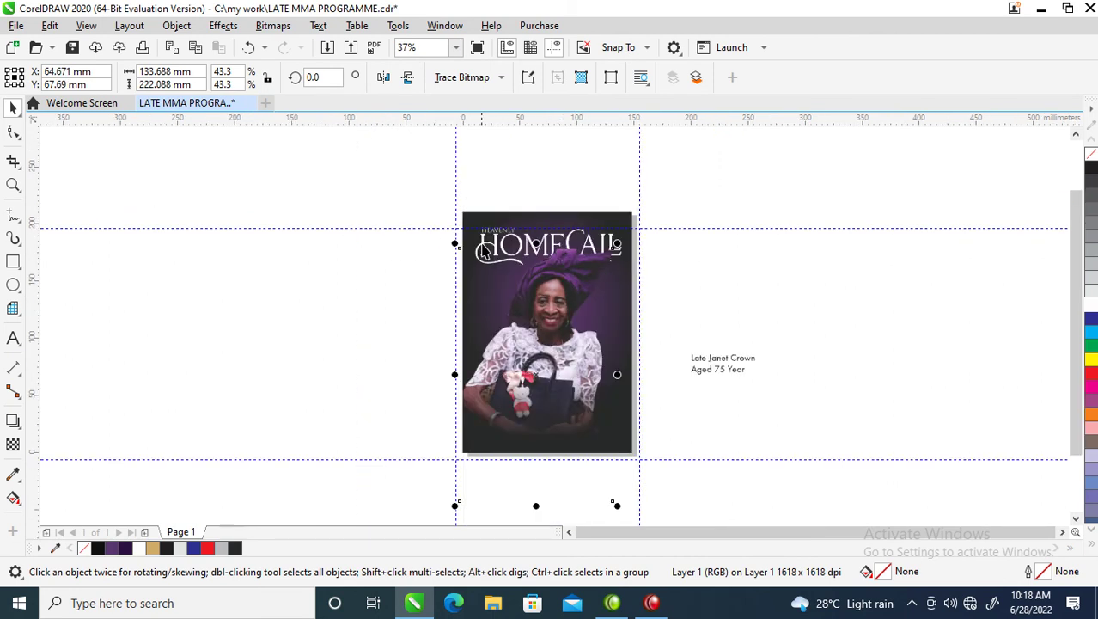
# Move the Late Janet Crown and Aged 75 Year lines onto the lower photo
pyautogui.press('z')
pyautogui.moveTo(391, 201); pyautogui.dragTo(859, 448)
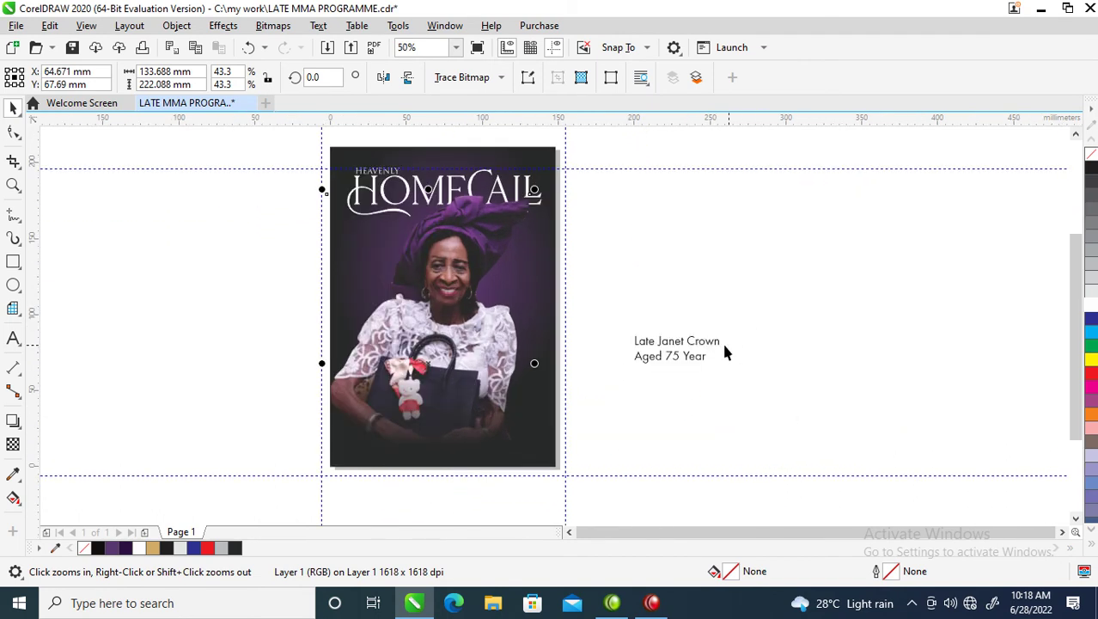
pyautogui.press('space')
pyautogui.click(710, 343)
pyautogui.moveTo(711, 344); pyautogui.dragTo(469, 412)
pyautogui.moveTo(649, 352); pyautogui.dragTo(311, 474)
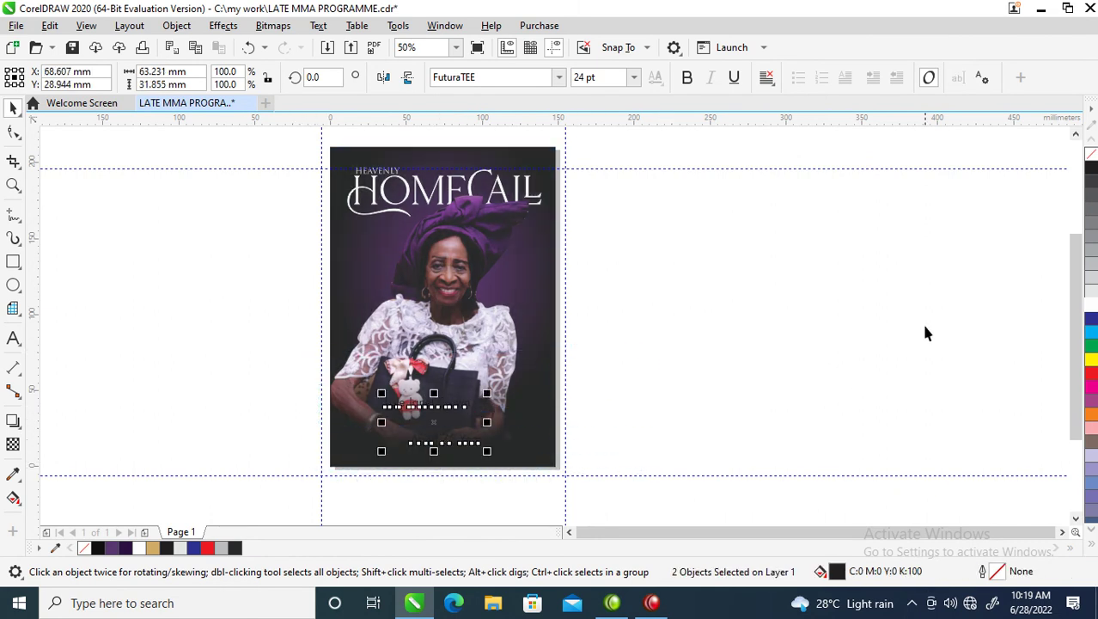
# Colour both text lines white, zoom in over the bag, and select the name
pyautogui.click(1092, 305)
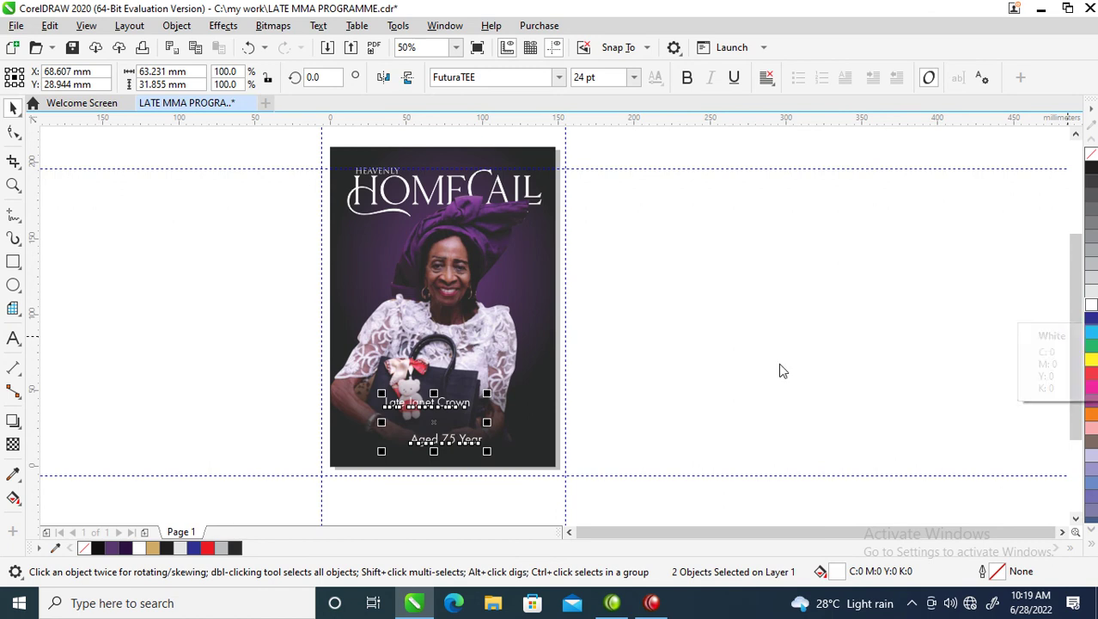
pyautogui.press('z')
pyautogui.moveTo(247, 284); pyautogui.dragTo(693, 488)
pyautogui.press('space')
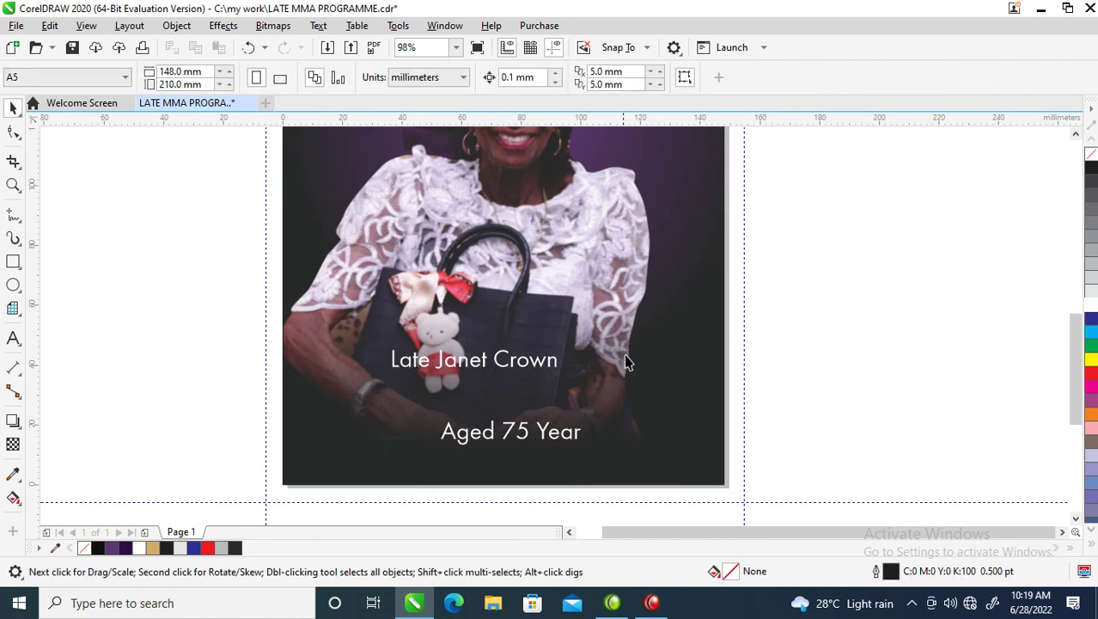
pyautogui.click(533, 359)
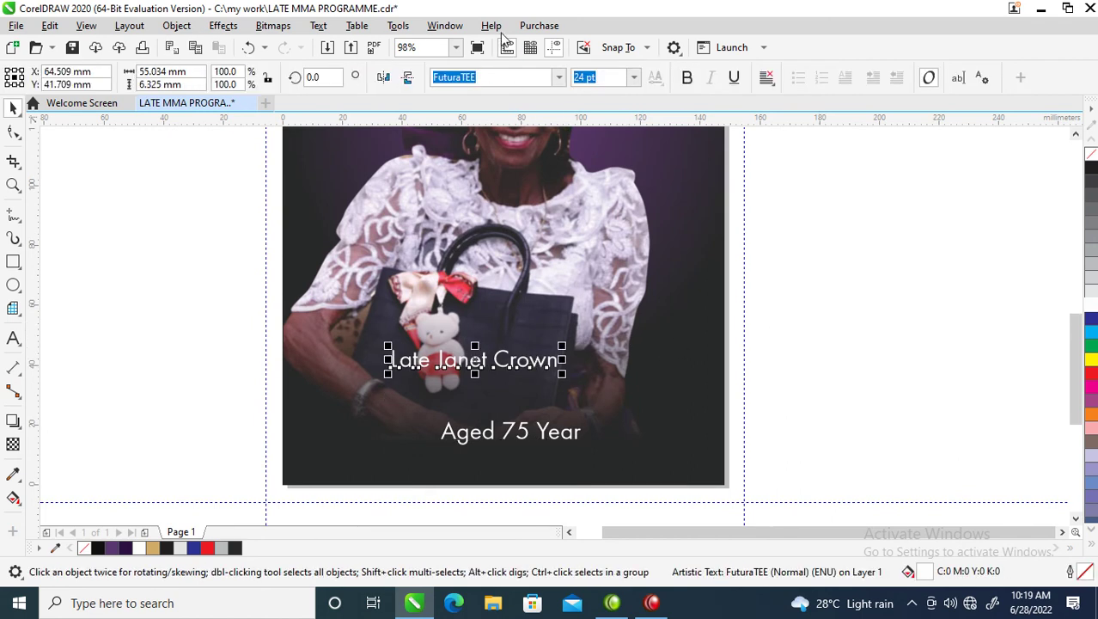
pyautogui.click(559, 79)
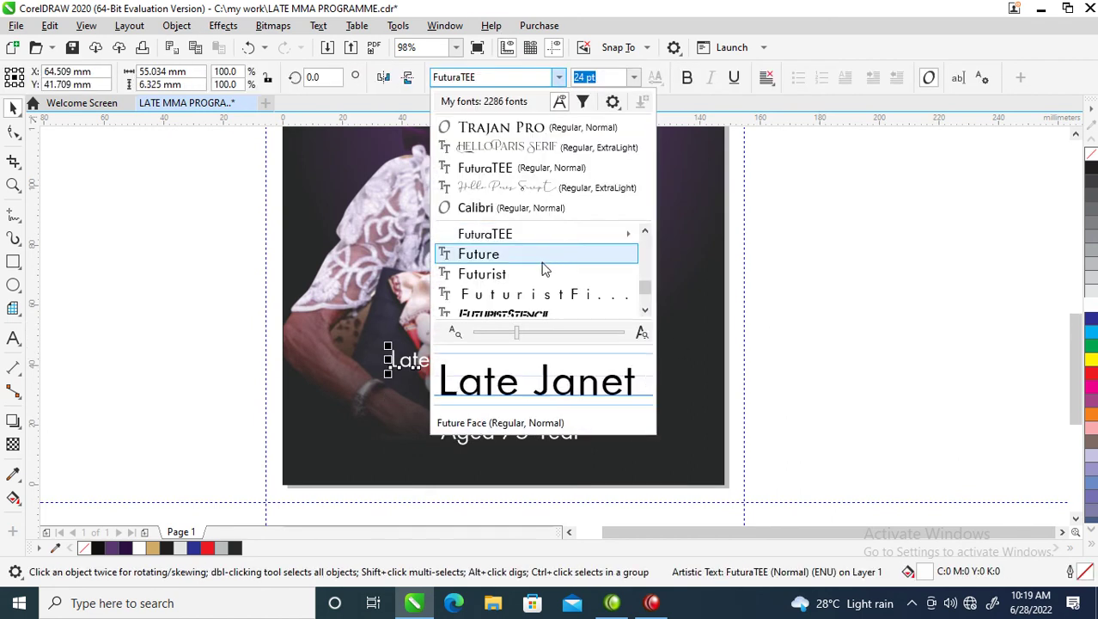
pyautogui.click(521, 129)
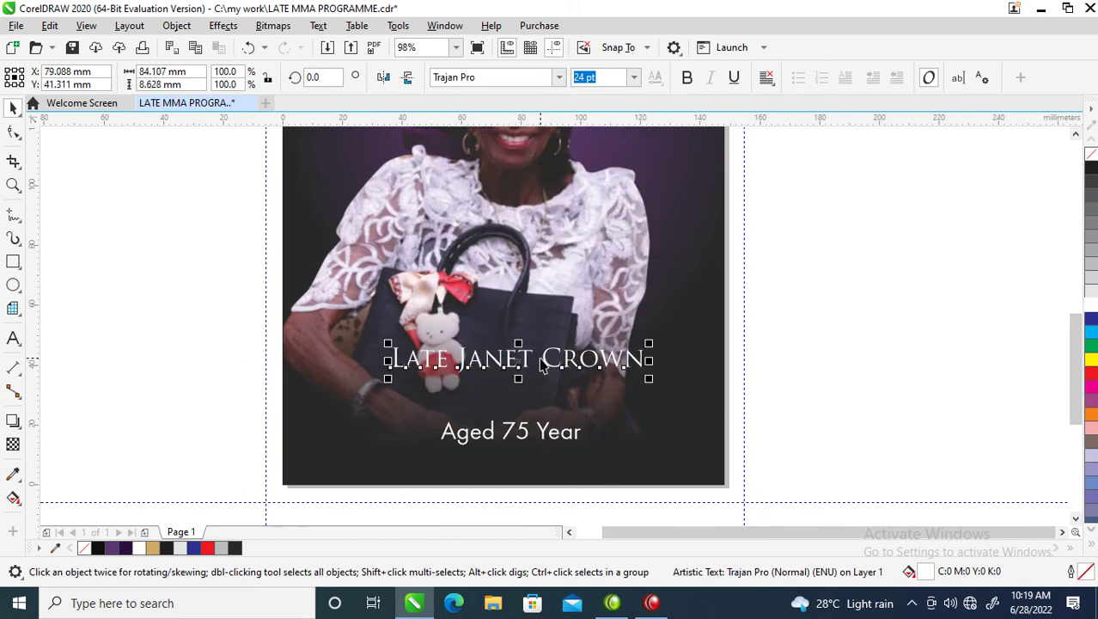
pyautogui.moveTo(543, 365); pyautogui.dragTo(588, 315)
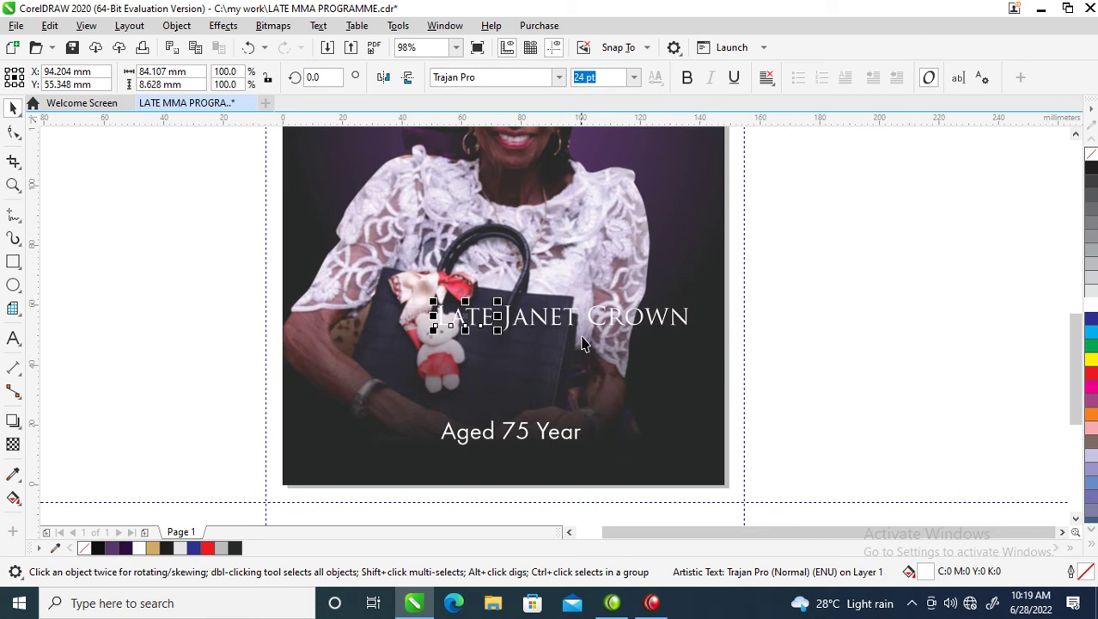
# Stack JANET between LATE and CROWN and enlarge it to about 60 pt
pyautogui.moveTo(613, 326); pyautogui.dragTo(491, 412)
pyautogui.moveTo(541, 329); pyautogui.dragTo(477, 382)
pyautogui.moveTo(523, 353); pyautogui.dragTo(634, 316)
pyautogui.moveTo(615, 369)
pyautogui.mouseDown()
pyautogui.moveTo(595, 387)
pyautogui.moveTo(612, 384)
pyautogui.mouseUp()
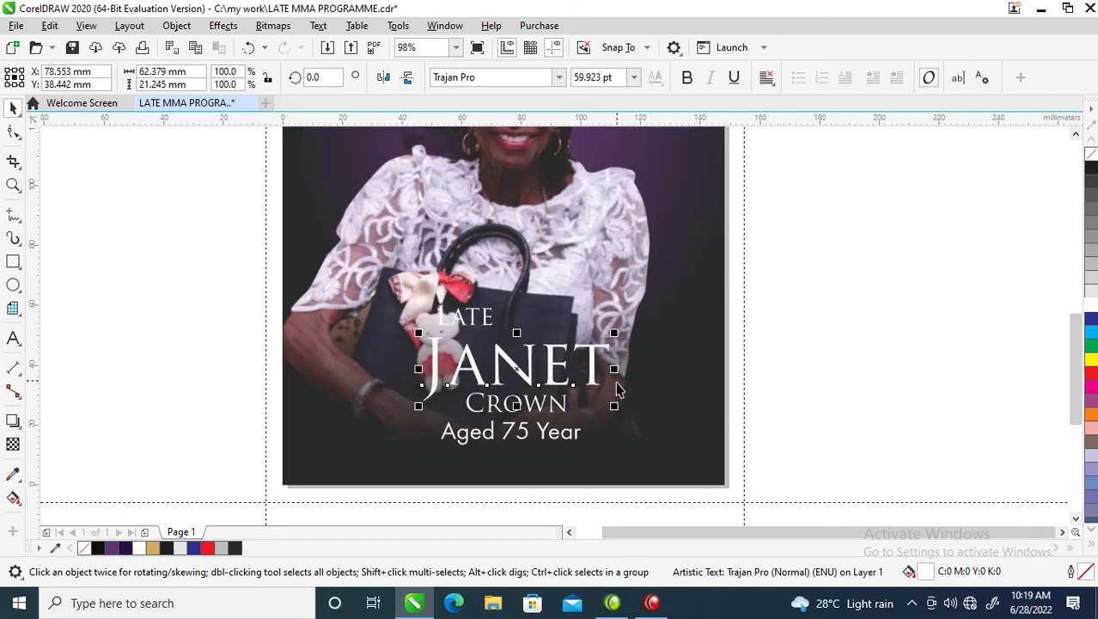
# Revert a Hello Paris Serif trial on JANET, enlarge JANET slightly, and lower Aged 75 Year
pyautogui.click(481, 77)
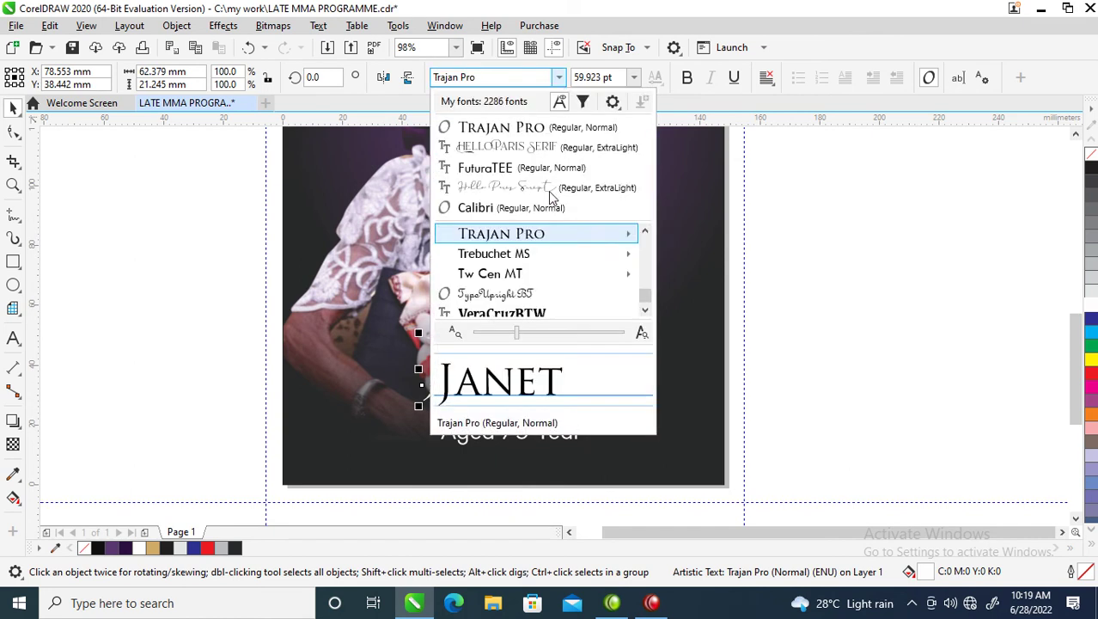
pyautogui.click(519, 148)
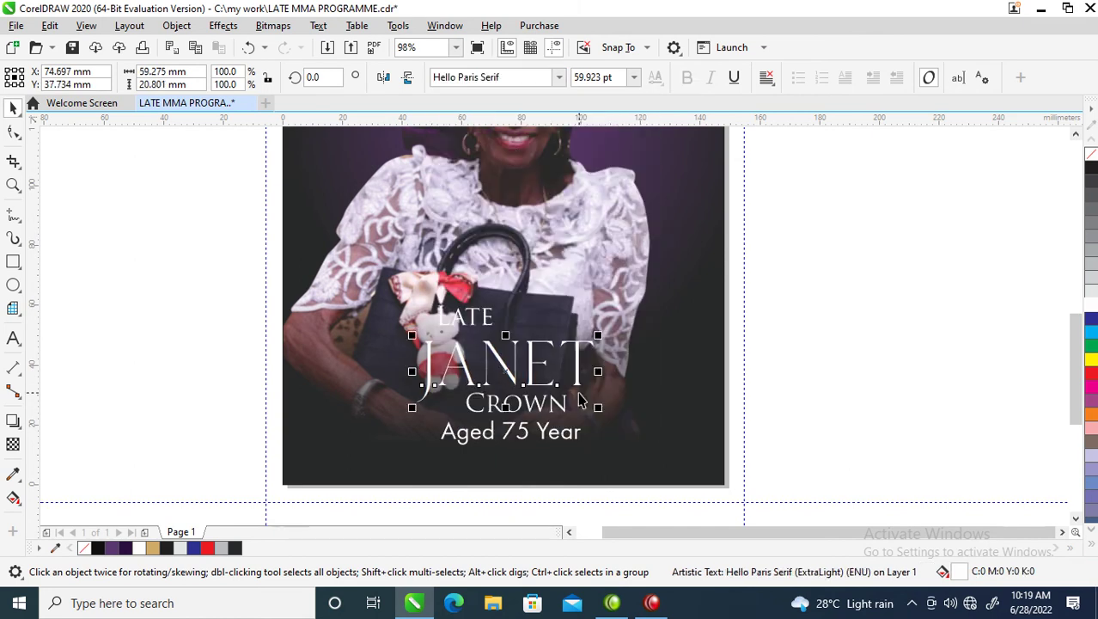
pyautogui.hotkey('ctrl', 'z')
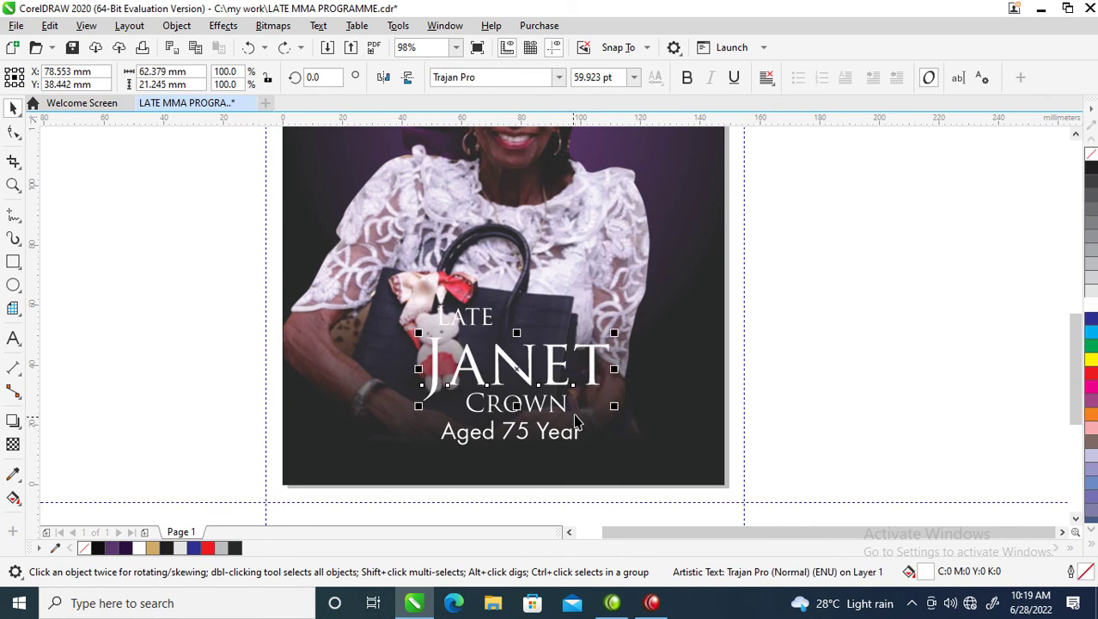
pyautogui.moveTo(617, 332); pyautogui.dragTo(629, 327)
pyautogui.moveTo(550, 436); pyautogui.dragTo(567, 464)
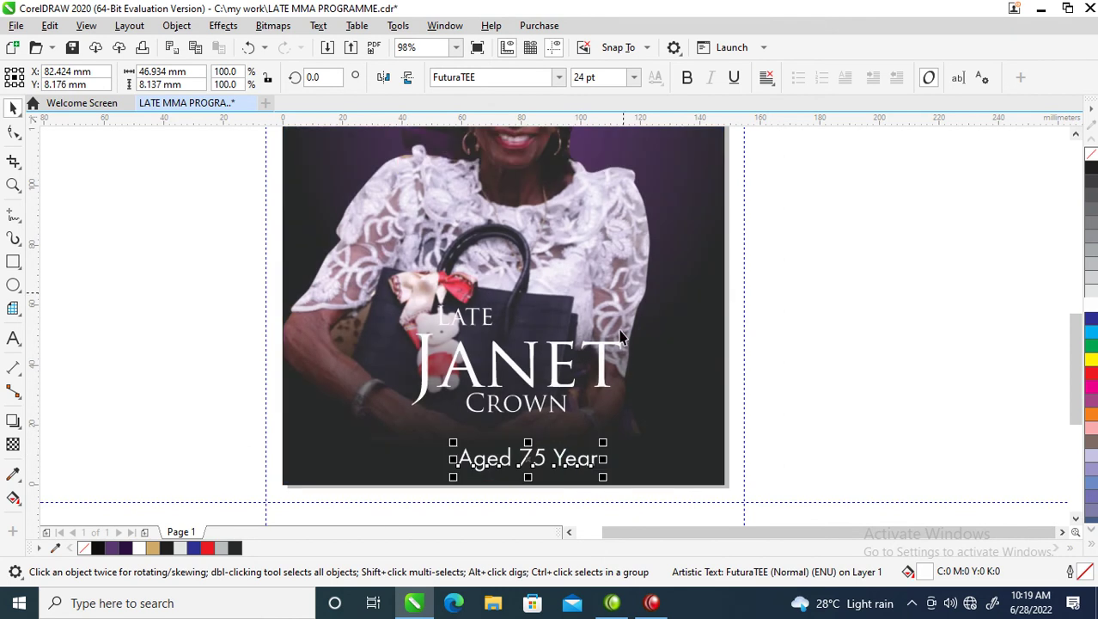
# Set the Aged 75 Year line in Trajan Pro
pyautogui.click(558, 77)
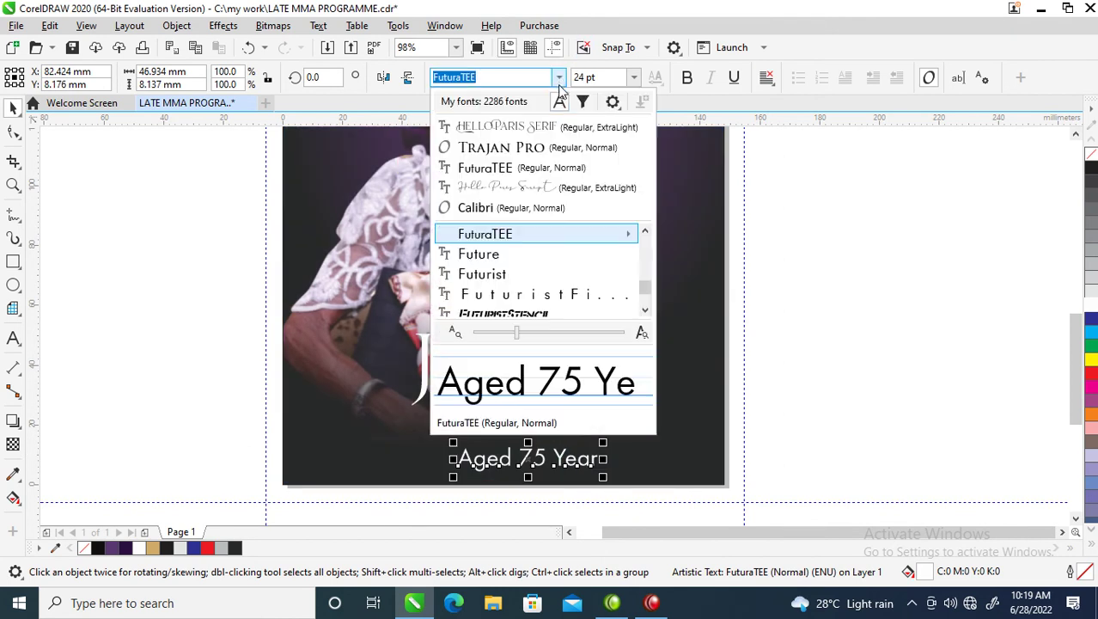
pyautogui.click(507, 148)
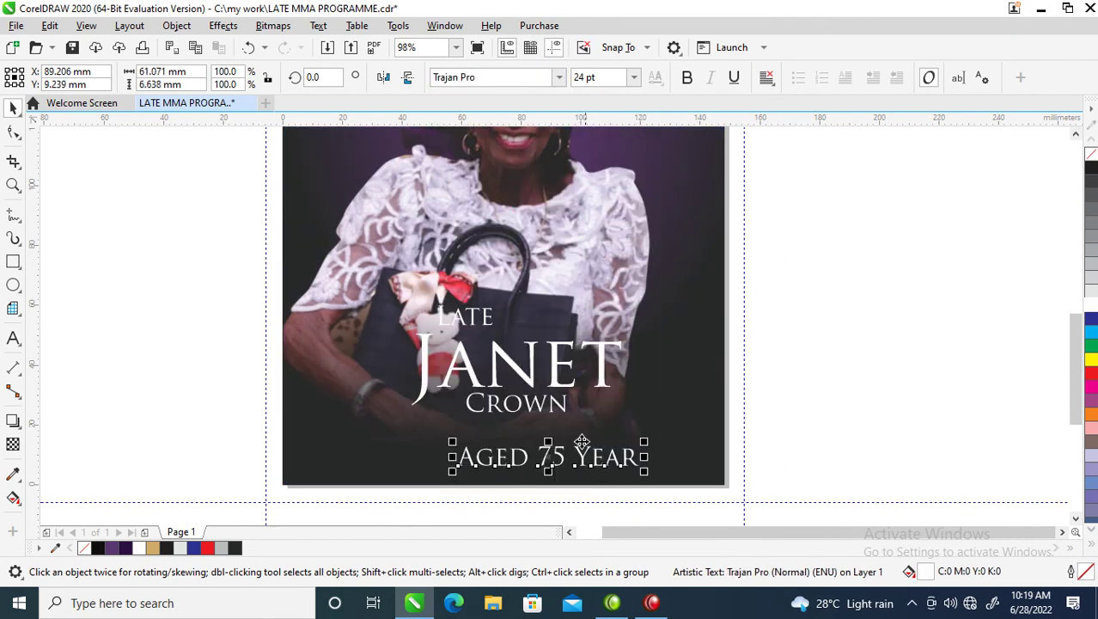
pyautogui.scroll(-2, 575, 425)
# Zoom in on the name block and nudge LATE down closer to JANET
pyautogui.press('z')
pyautogui.moveTo(439, 327); pyautogui.dragTo(678, 459)
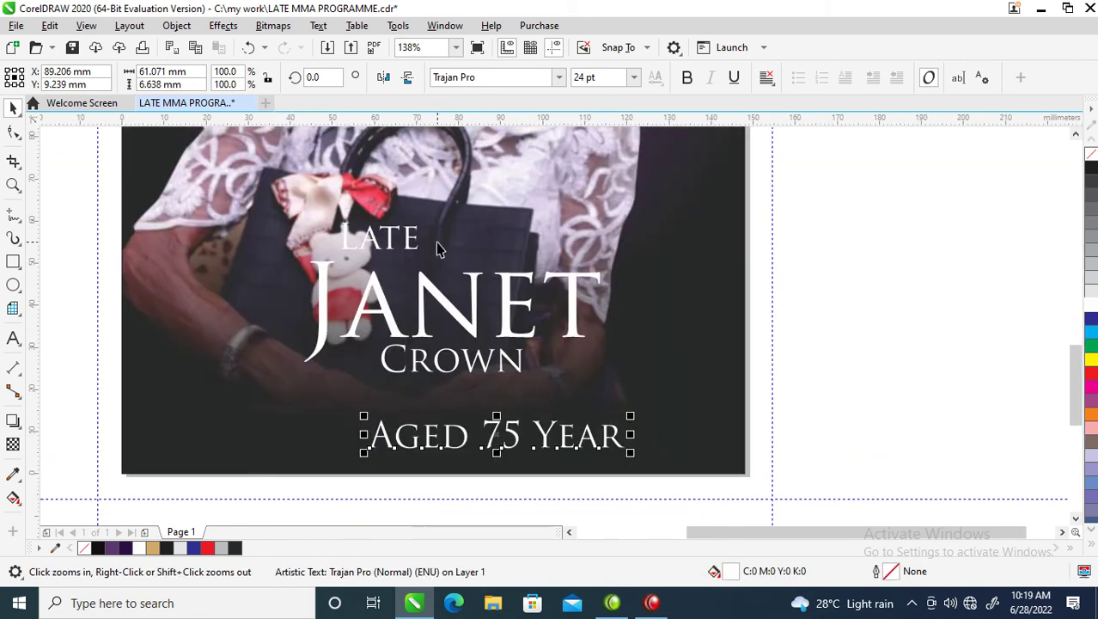
pyautogui.press('space')
pyautogui.moveTo(412, 250); pyautogui.dragTo(474, 257)
# Retype the final T of JANET in the title text
pyautogui.press('z')
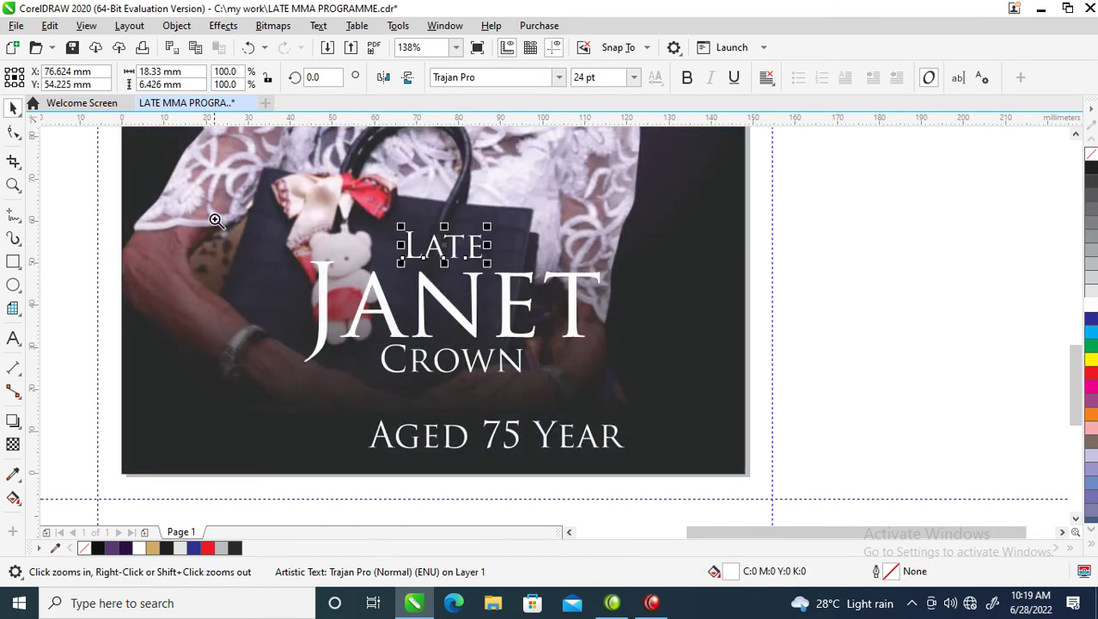
pyautogui.click(366, 326)
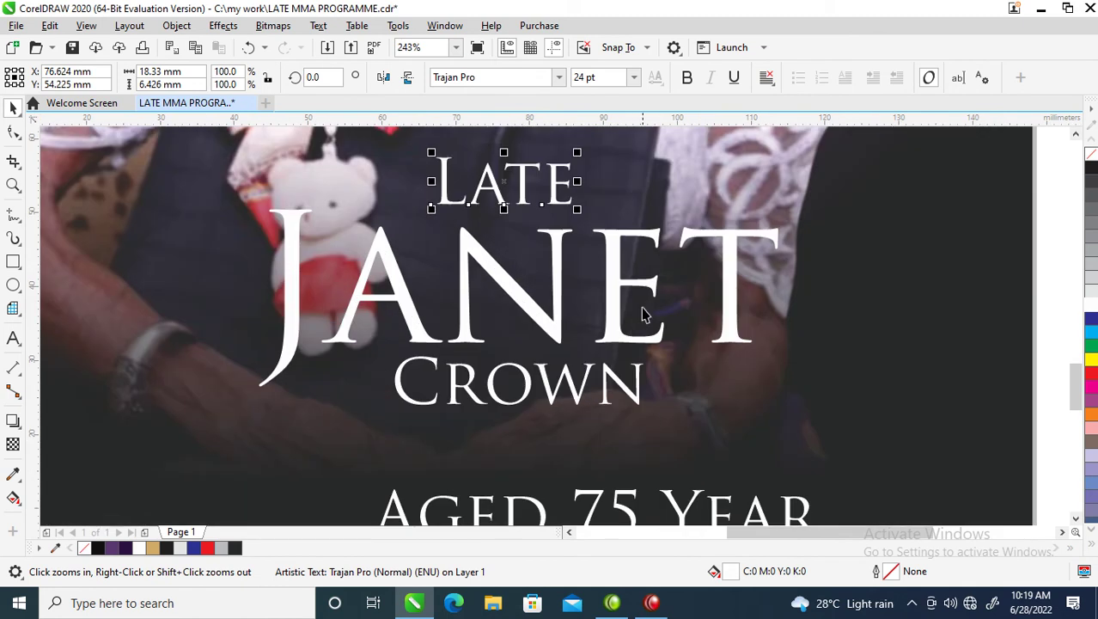
pyautogui.press('space')
pyautogui.click(726, 342)
pyautogui.doubleClick(726, 339)
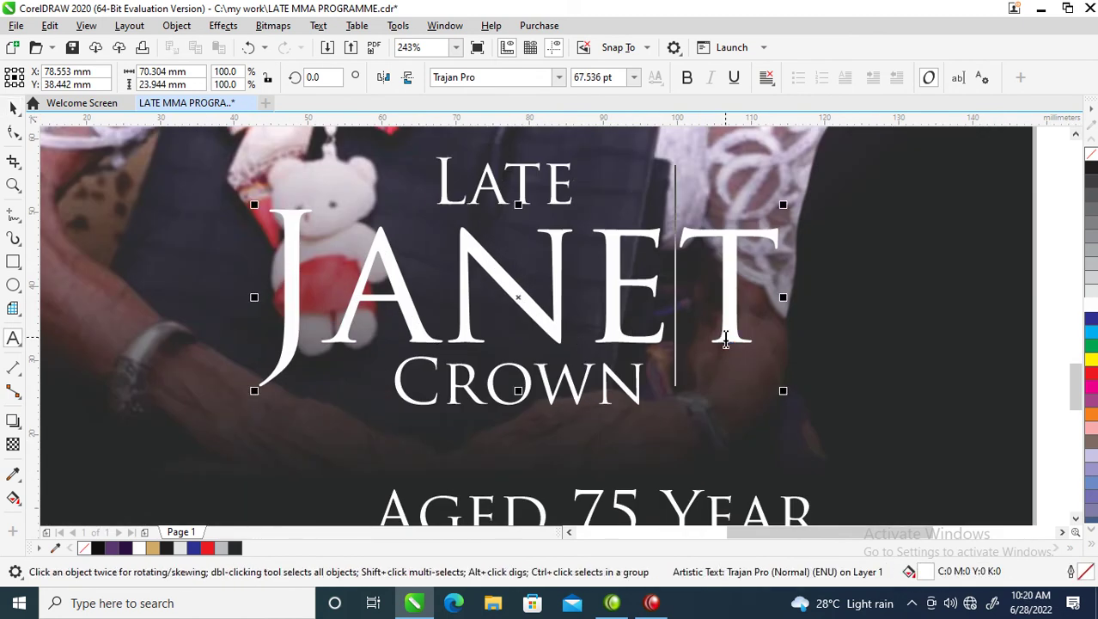
pyautogui.keyDown('shift'); pyautogui.click(802, 321); pyautogui.keyUp('shift')
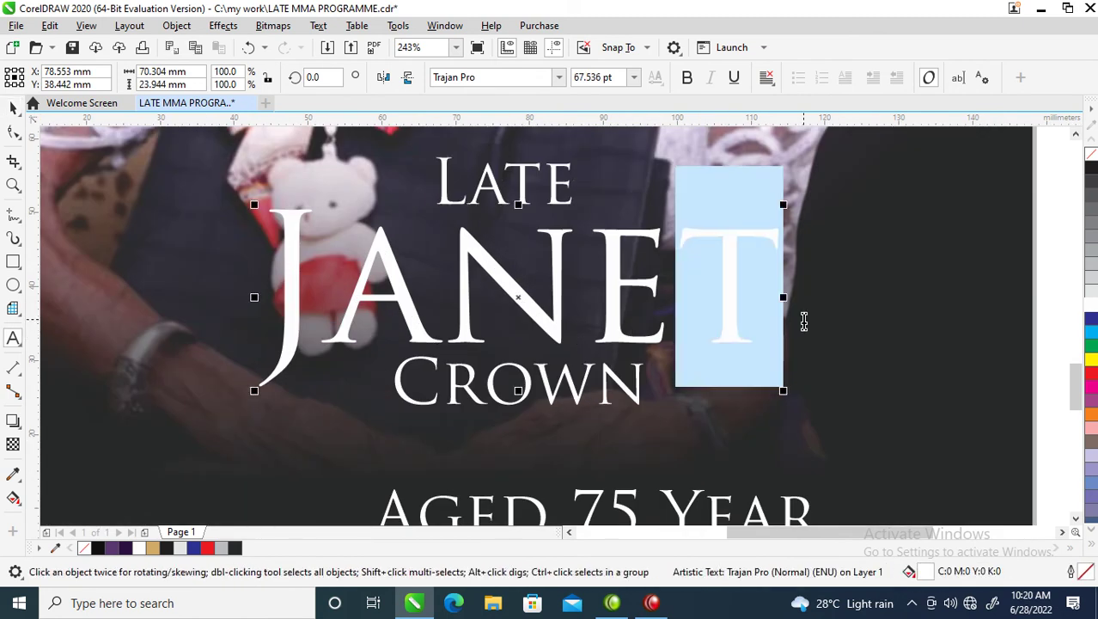
pyautogui.write('J')
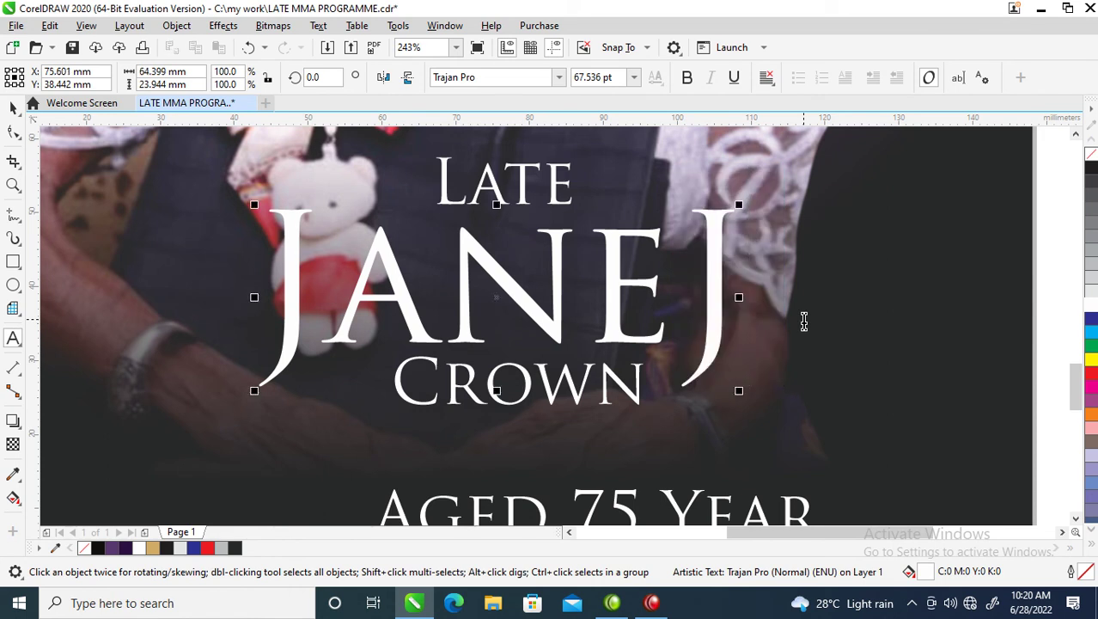
pyautogui.press('BackSpace')
pyautogui.write('T')
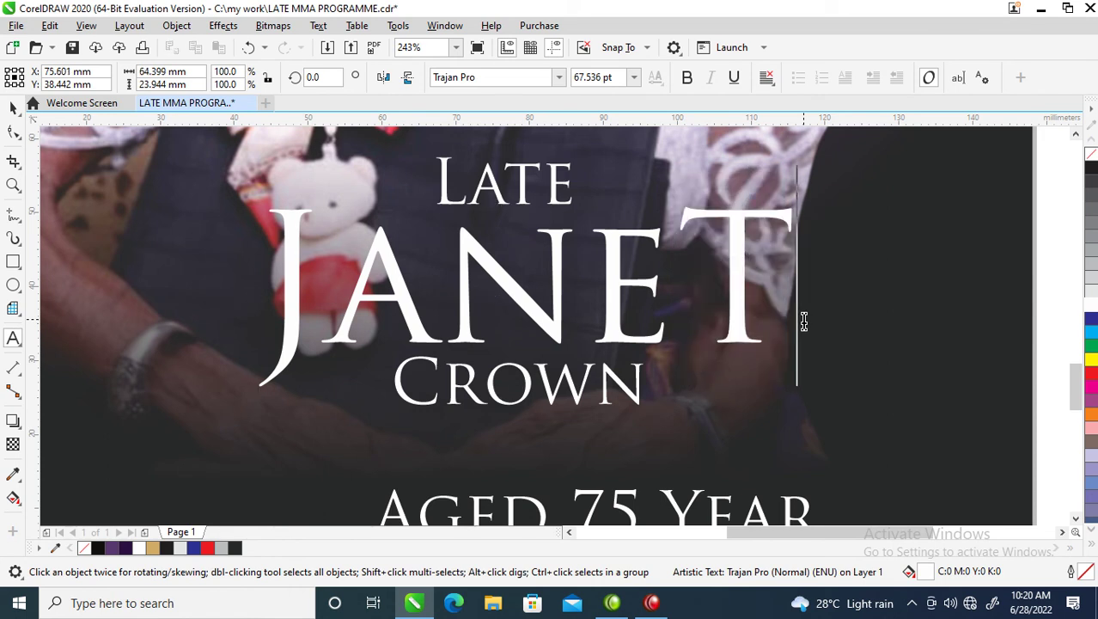
pyautogui.hotkey('ctrl', 'space')
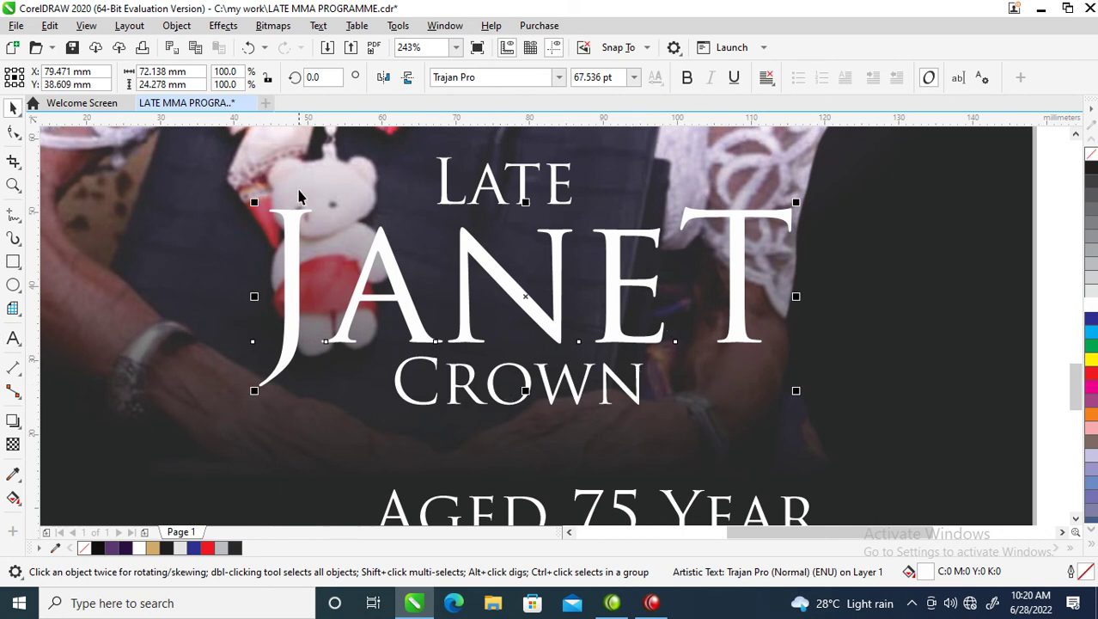
# Tighten JANET's letter spacing to about 62.6 mm wide and re-centre it beneath LATE
pyautogui.click(13, 133)
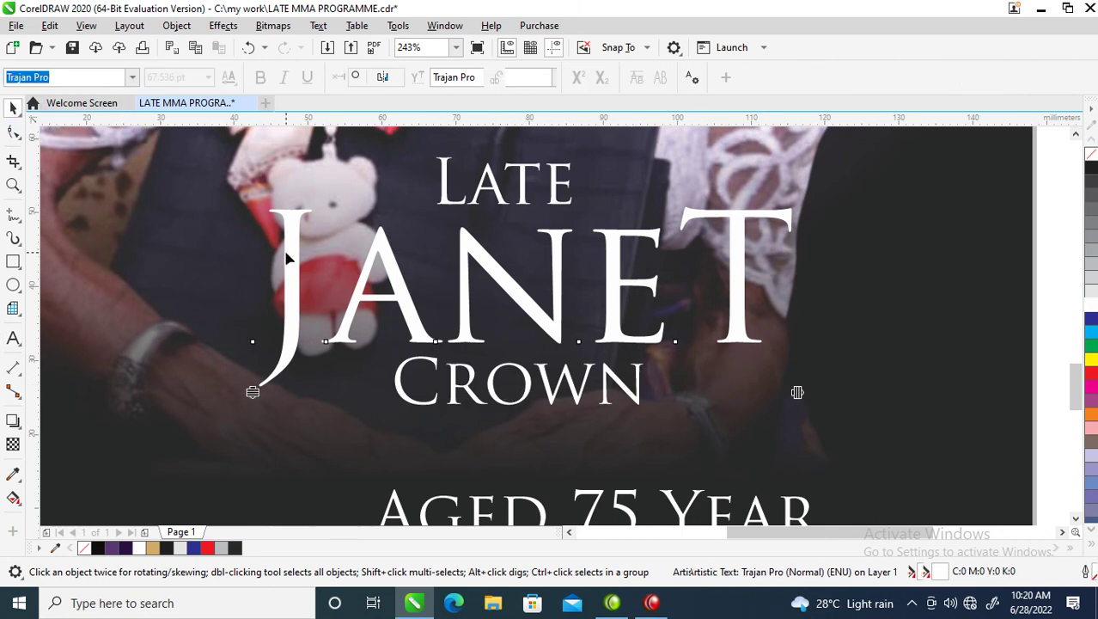
pyautogui.moveTo(800, 392); pyautogui.dragTo(716, 395)
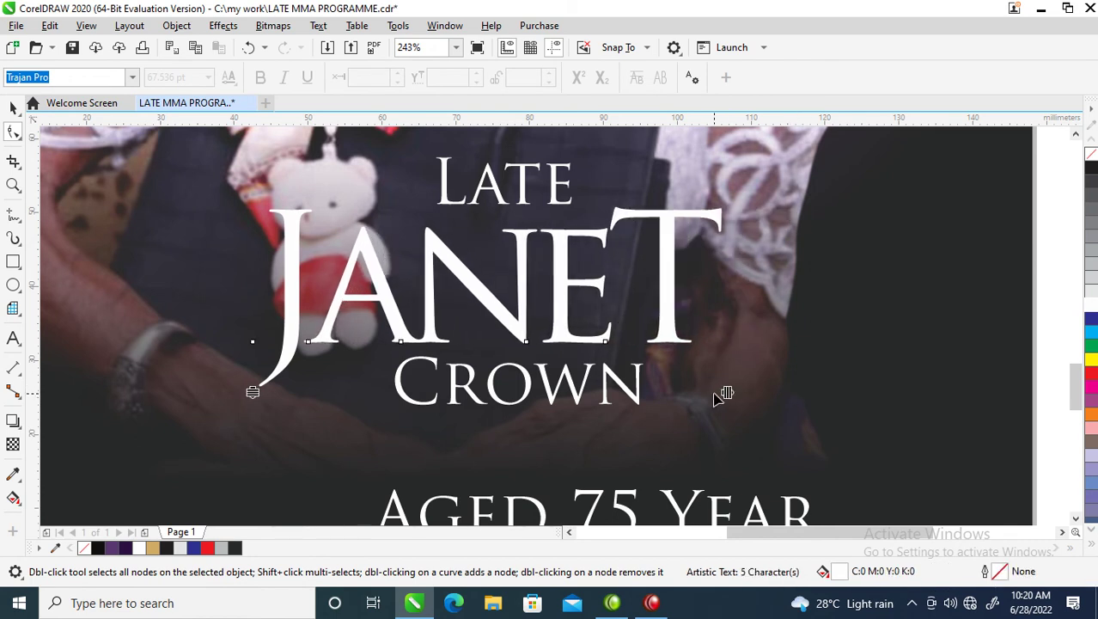
pyautogui.press('space')
pyautogui.moveTo(689, 290); pyautogui.dragTo(688, 299)
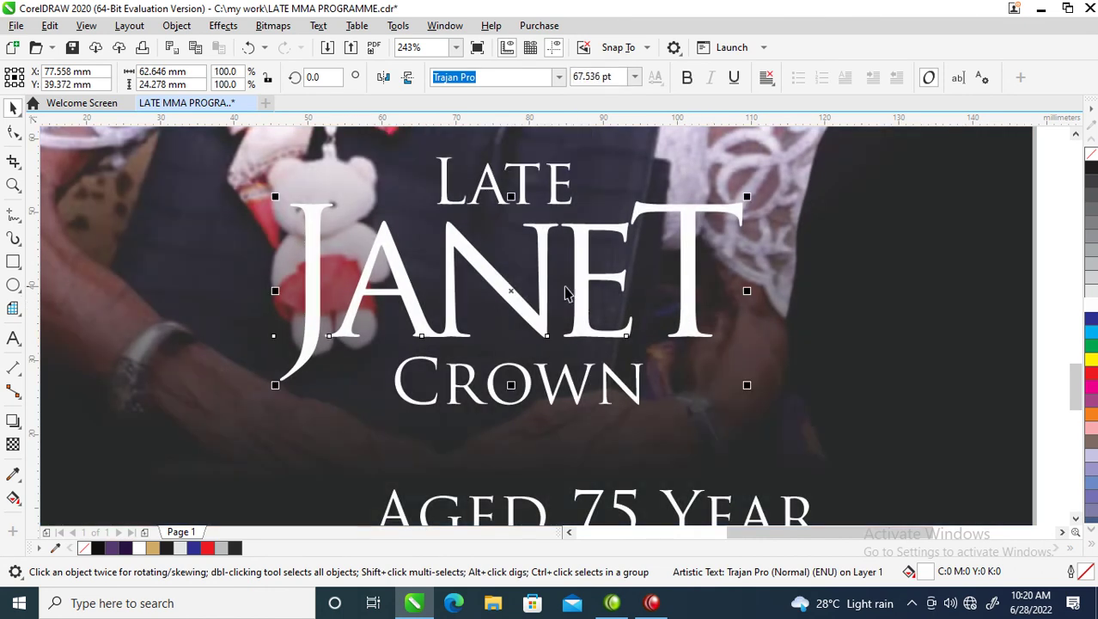
pyautogui.scroll(-2, 591, 401)
pyautogui.press('z')
pyautogui.moveTo(391, 246); pyautogui.dragTo(718, 412)
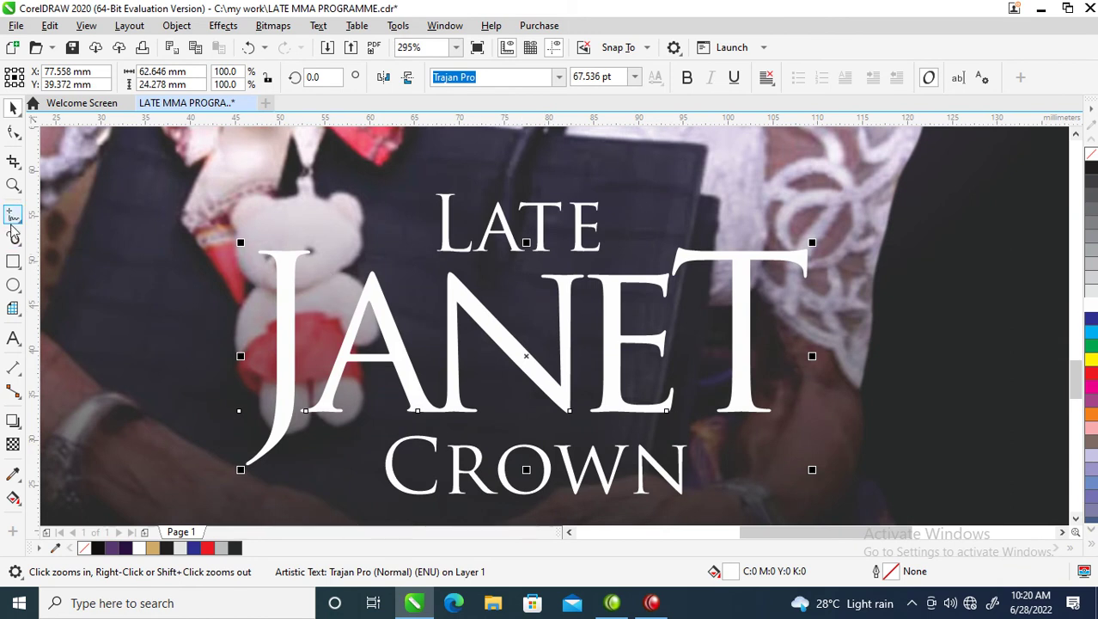
# Draw a thin white bar with no outline to the left of LATE
pyautogui.click(13, 260)
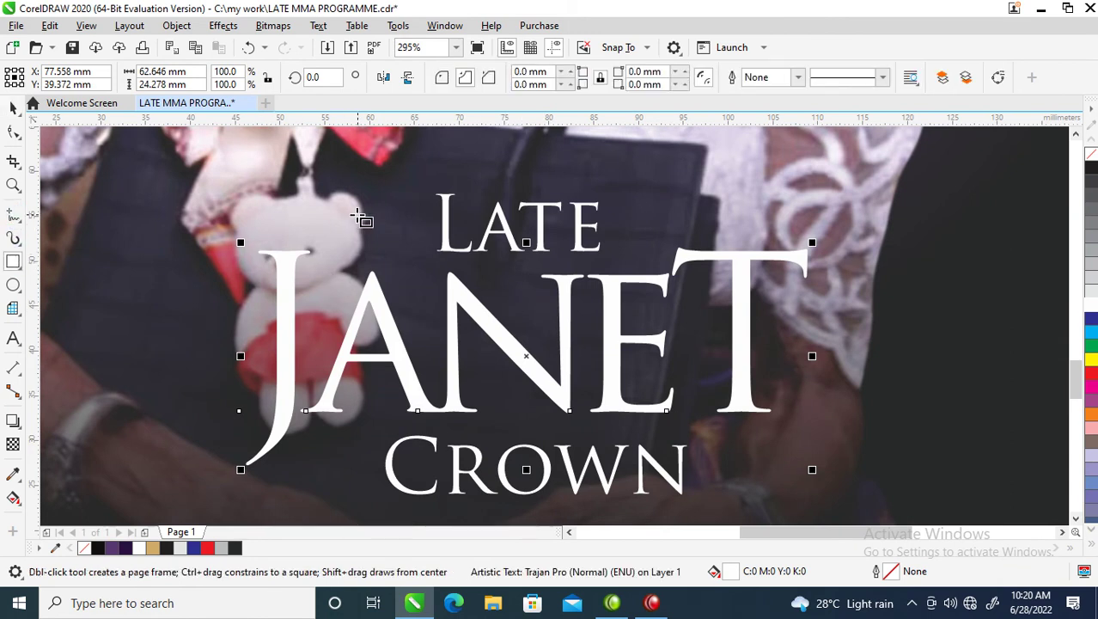
pyautogui.moveTo(258, 217); pyautogui.dragTo(436, 218)
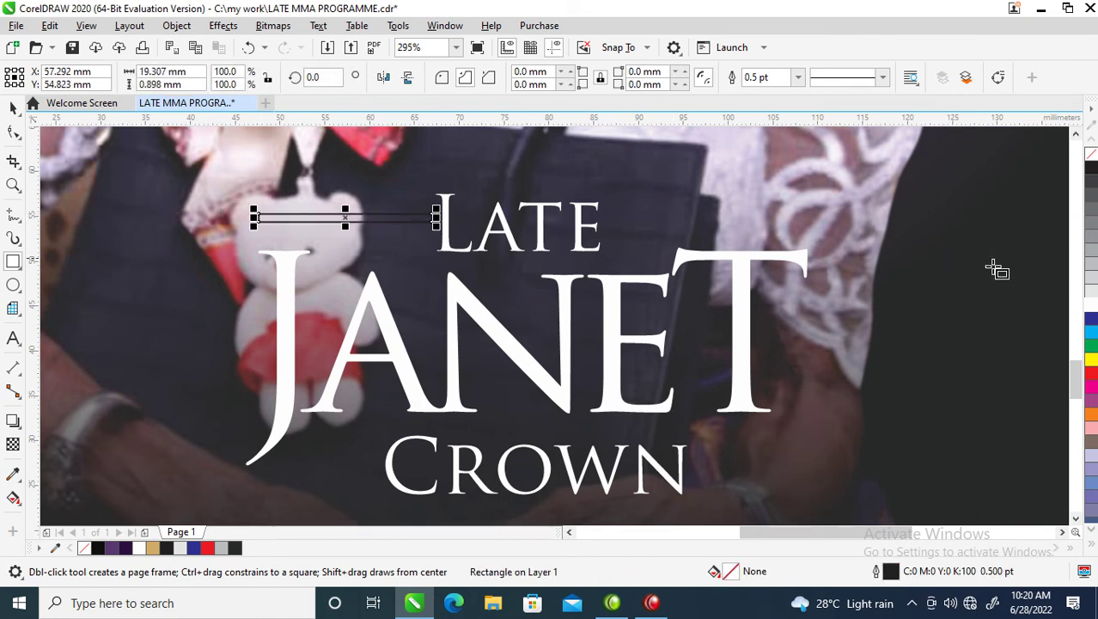
pyautogui.click(1090, 304)
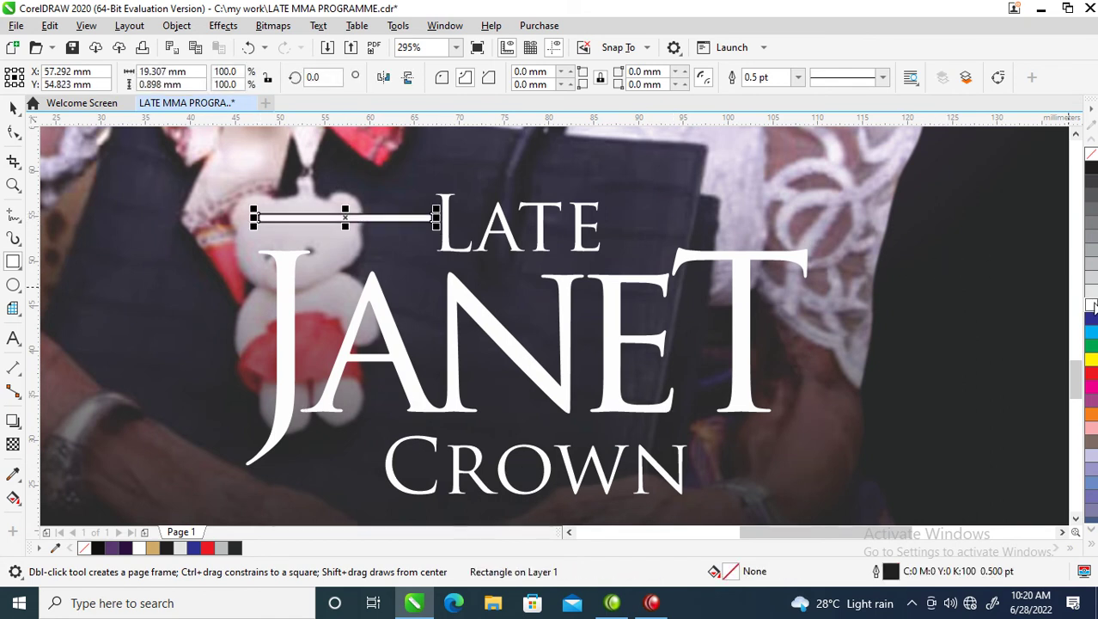
pyautogui.rightClick(1090, 153)
# Copy the bar to the right of LATE, group both, and centre them on JANET
pyautogui.press('space')
pyautogui.moveTo(344, 222); pyautogui.dragTo(721, 235)
pyautogui.rightClick(721, 236)
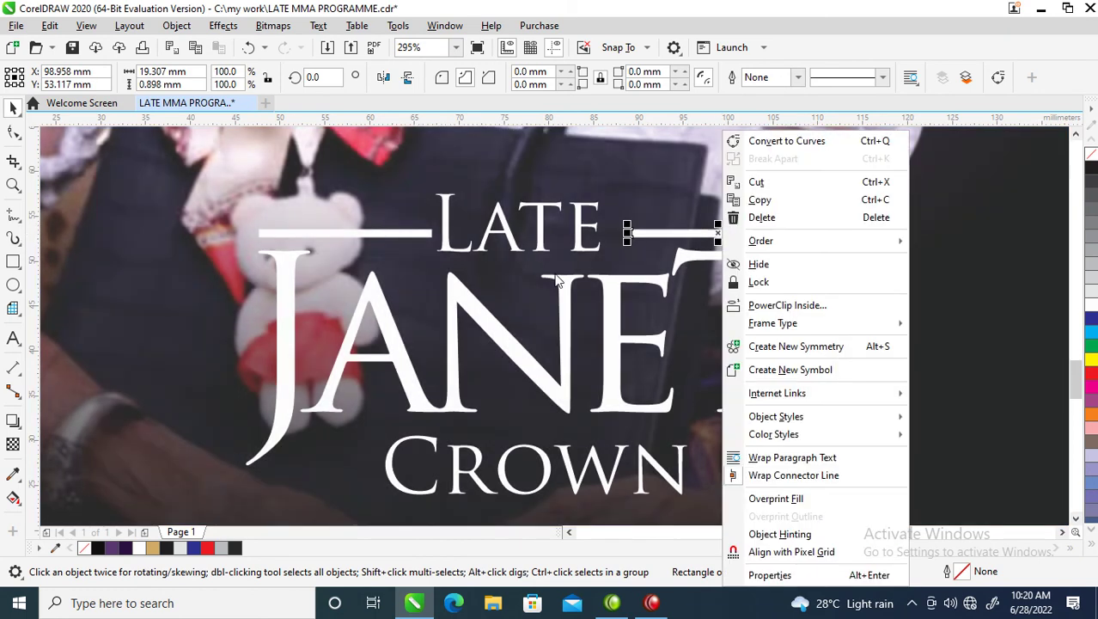
pyautogui.click(414, 243)
pyautogui.keyDown('shift'); pyautogui.click(415, 237); pyautogui.keyUp('shift')
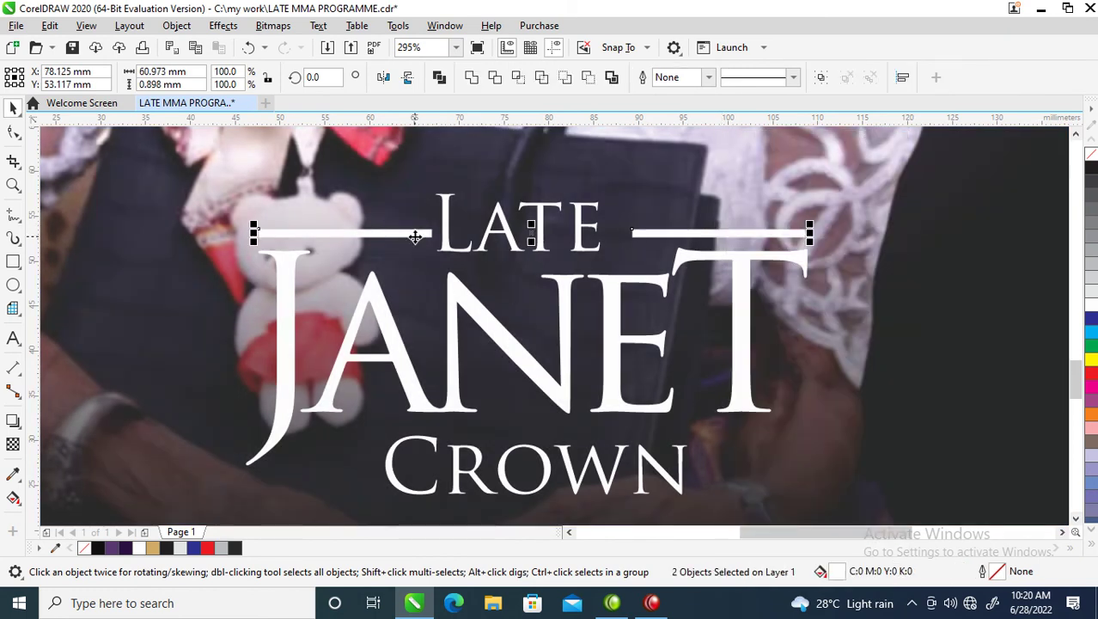
pyautogui.hotkey('ctrl', 'g')
pyautogui.keyDown('shift'); pyautogui.click(565, 344); pyautogui.keyUp('shift')
pyautogui.press('c')
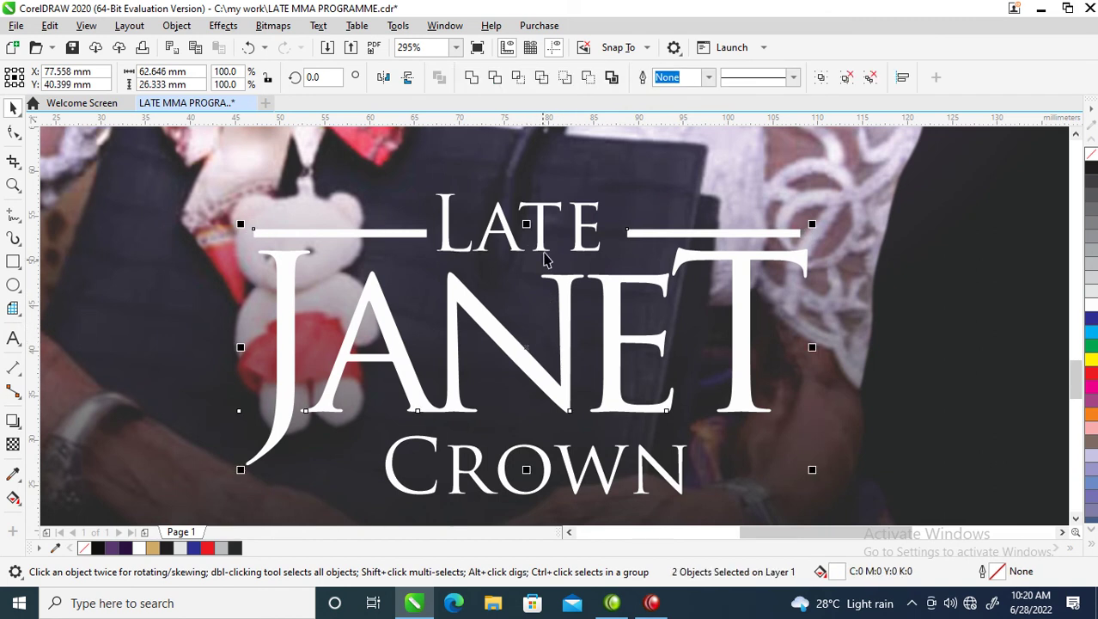
# Change LATE to UPPERCASE with Change Case
pyautogui.click(583, 232)
pyautogui.click(583, 230)
pyautogui.doubleClick(583, 229)
pyautogui.doubleClick(584, 228)
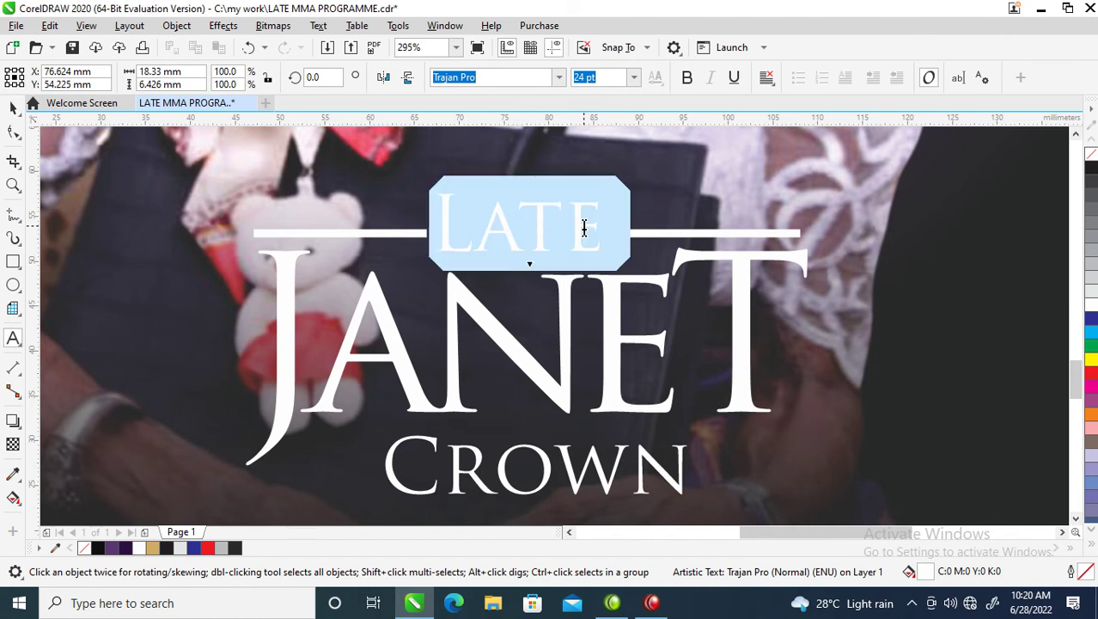
pyautogui.hotkey('shift', 'F3')
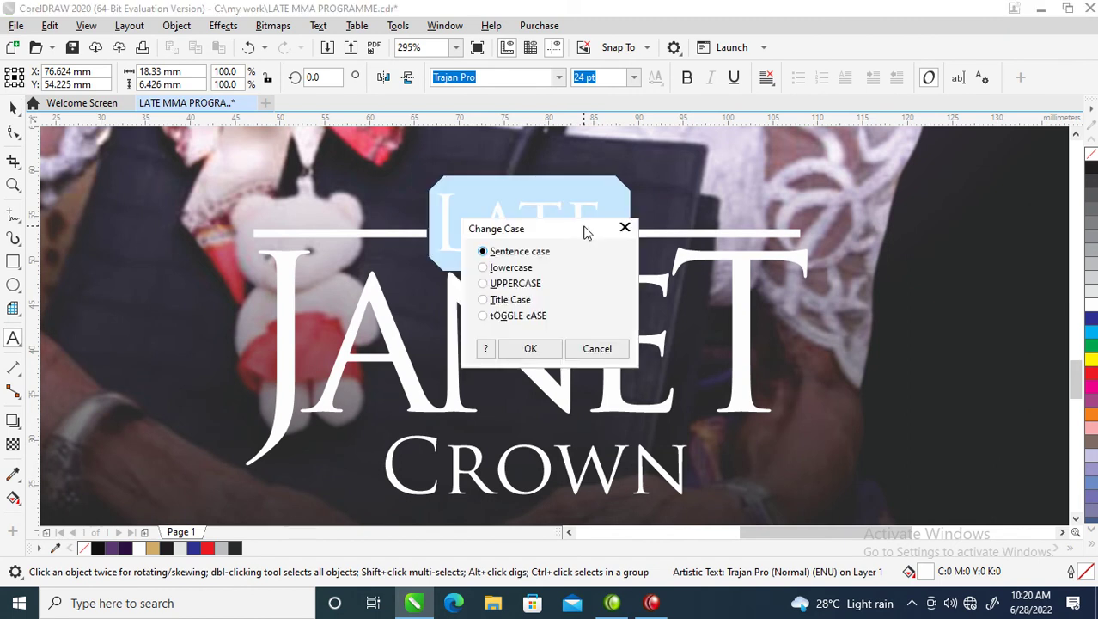
pyautogui.click(513, 284)
pyautogui.click(530, 348)
pyautogui.hotkey('ctrl', 'space')
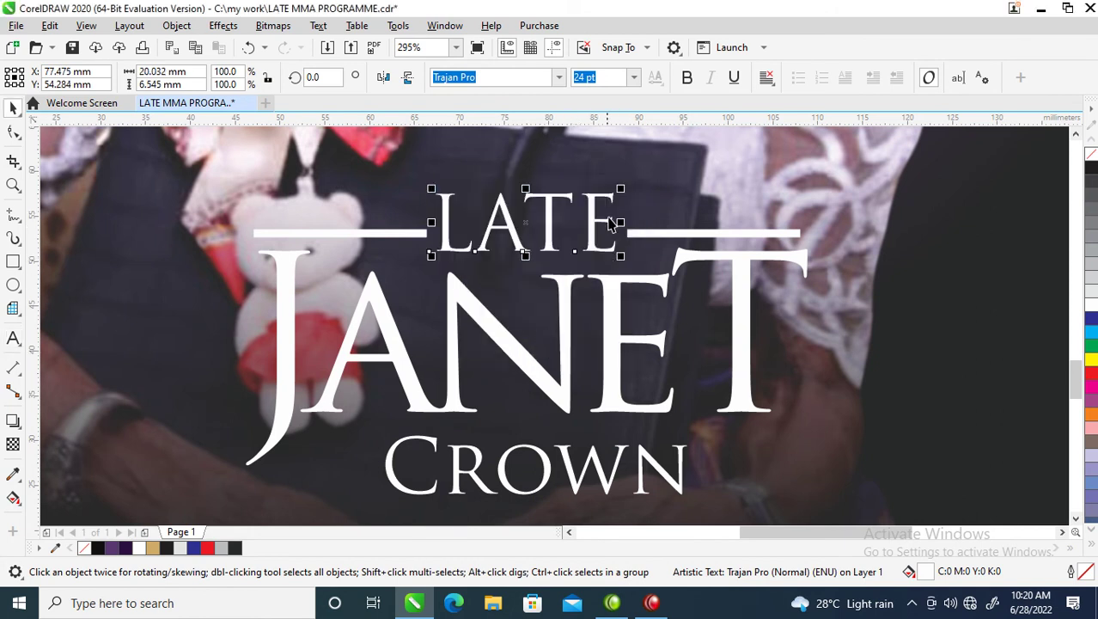
# Change CROWN to UPPERCASE as well
pyautogui.click(590, 458)
pyautogui.doubleClick(591, 454)
pyautogui.hotkey('ctrl', 'a')
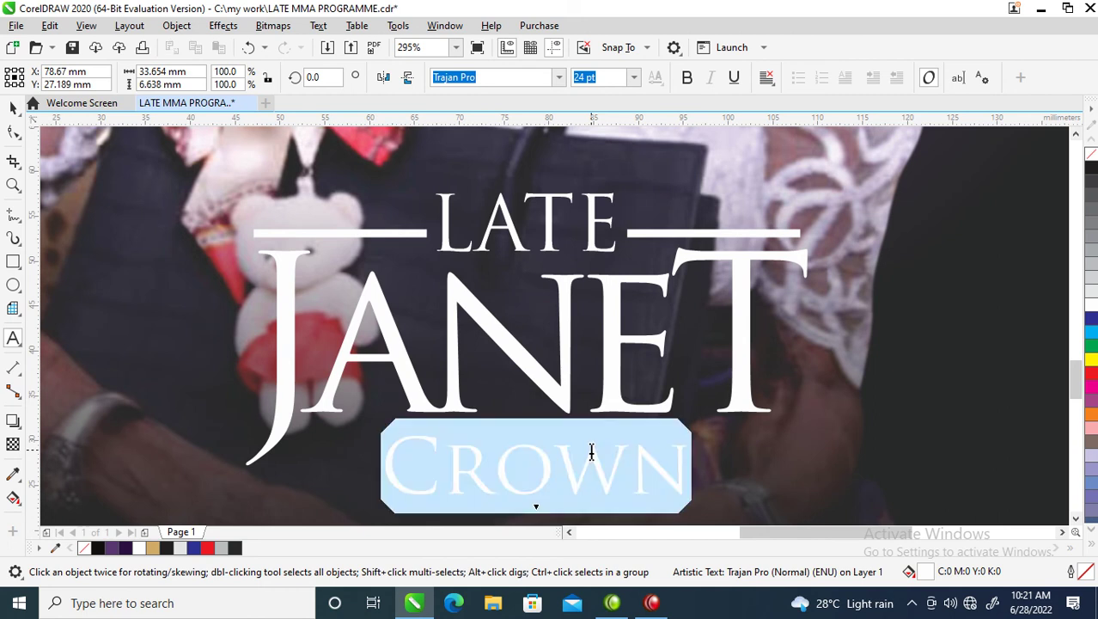
pyautogui.hotkey('shift', 'F3')
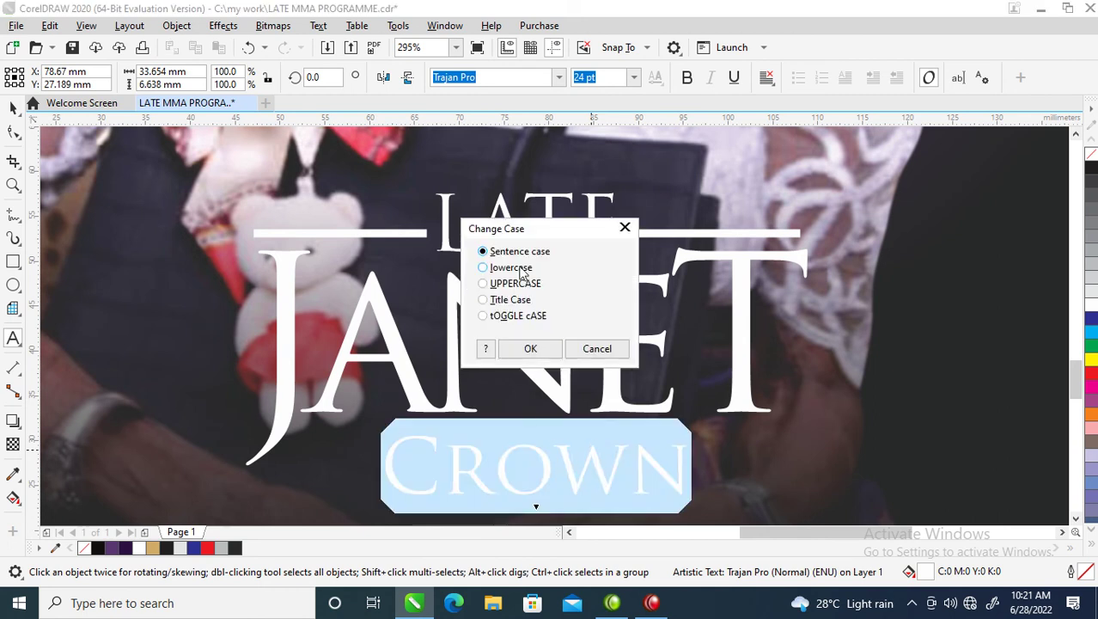
pyautogui.click(530, 348)
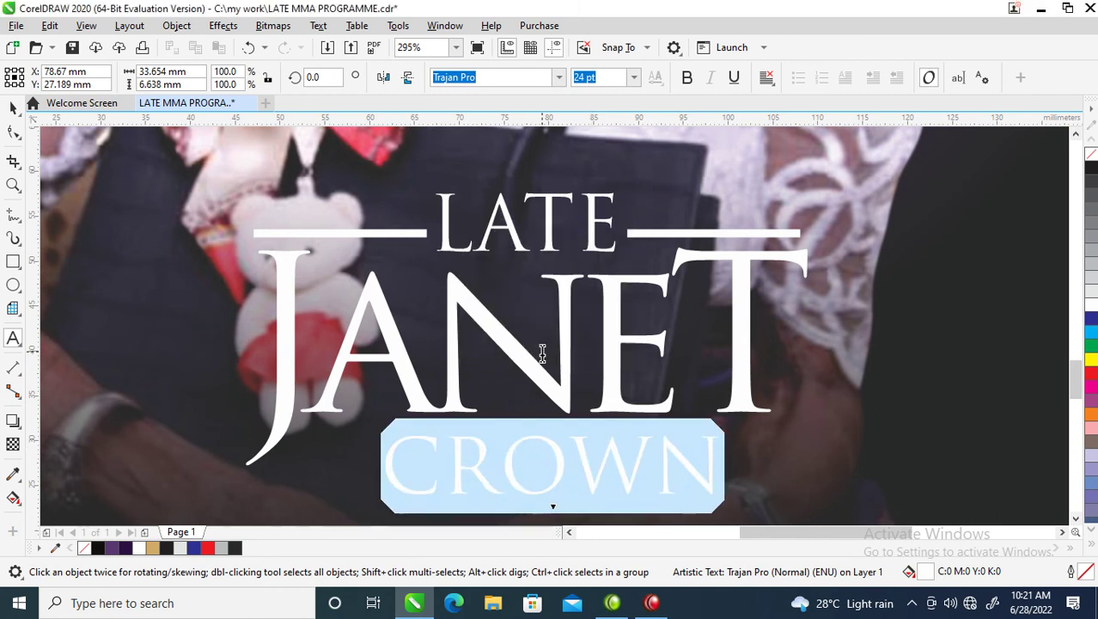
pyautogui.hotkey('ctrl', 'space')
pyautogui.scroll(-3, 587, 418)
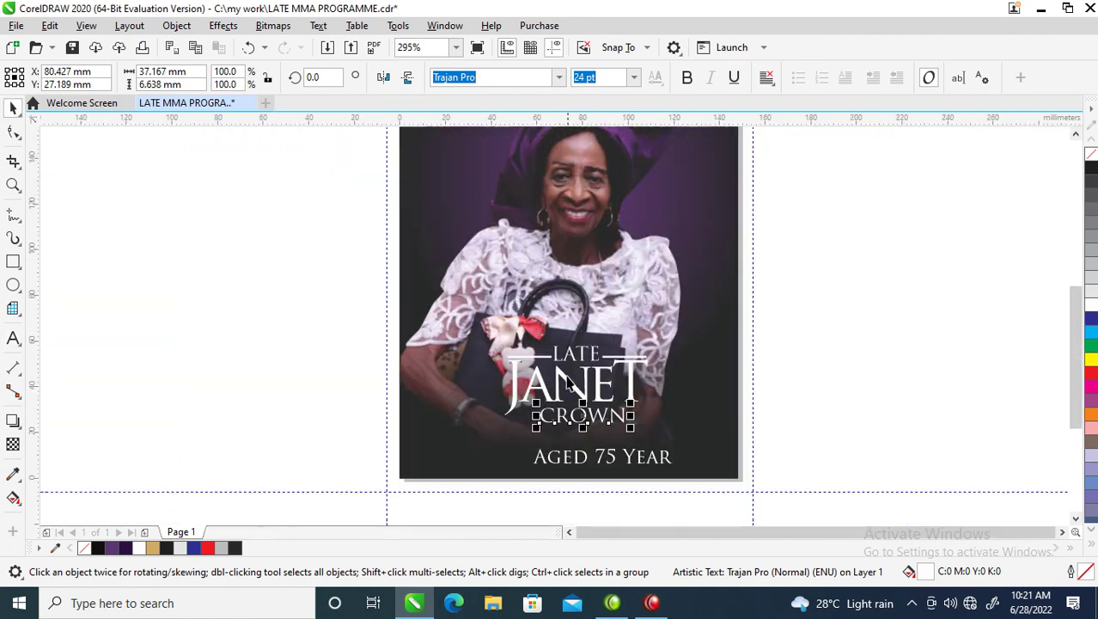
# Centre the title lines on each other and move Aged 75 Year up under CROWN
pyautogui.moveTo(830, 302); pyautogui.dragTo(470, 449)
pyautogui.press('c')
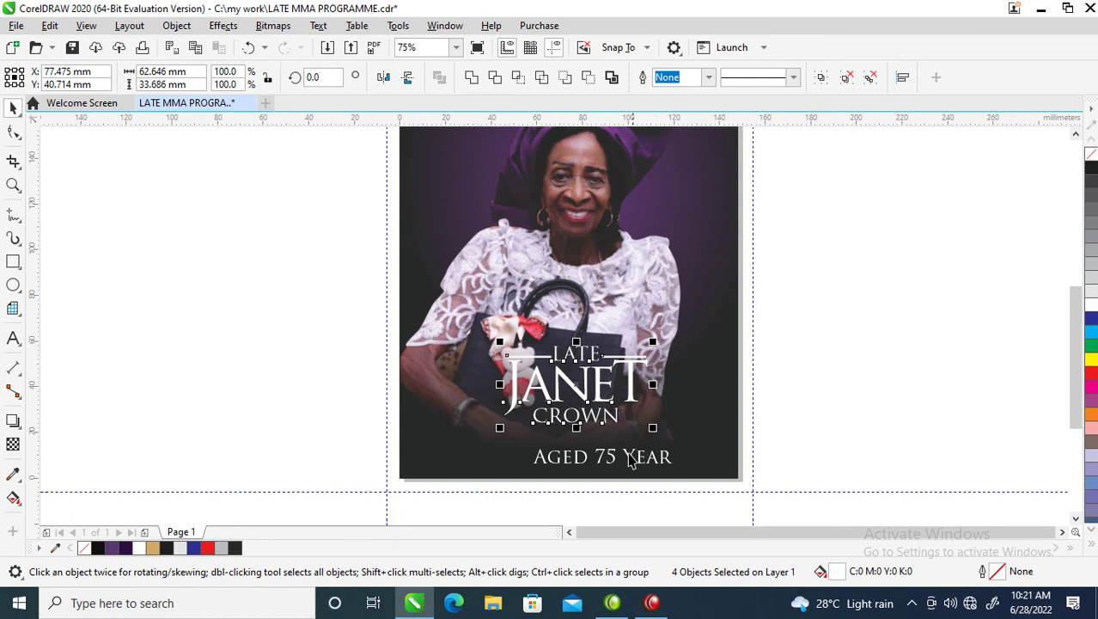
pyautogui.scroll(-1, 636, 464)
pyautogui.press('z')
pyautogui.moveTo(444, 351); pyautogui.dragTo(722, 466)
pyautogui.press('space')
pyautogui.moveTo(631, 464); pyautogui.dragTo(589, 432)
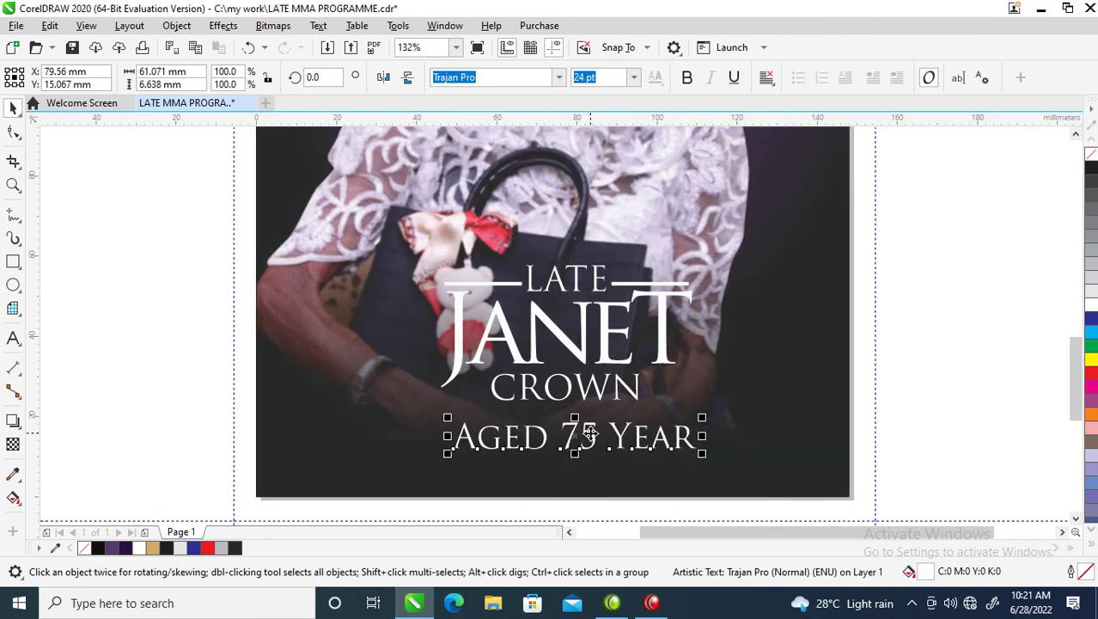
# Enlarge the numeral 75 to about 39.6 pt
pyautogui.click(593, 430)
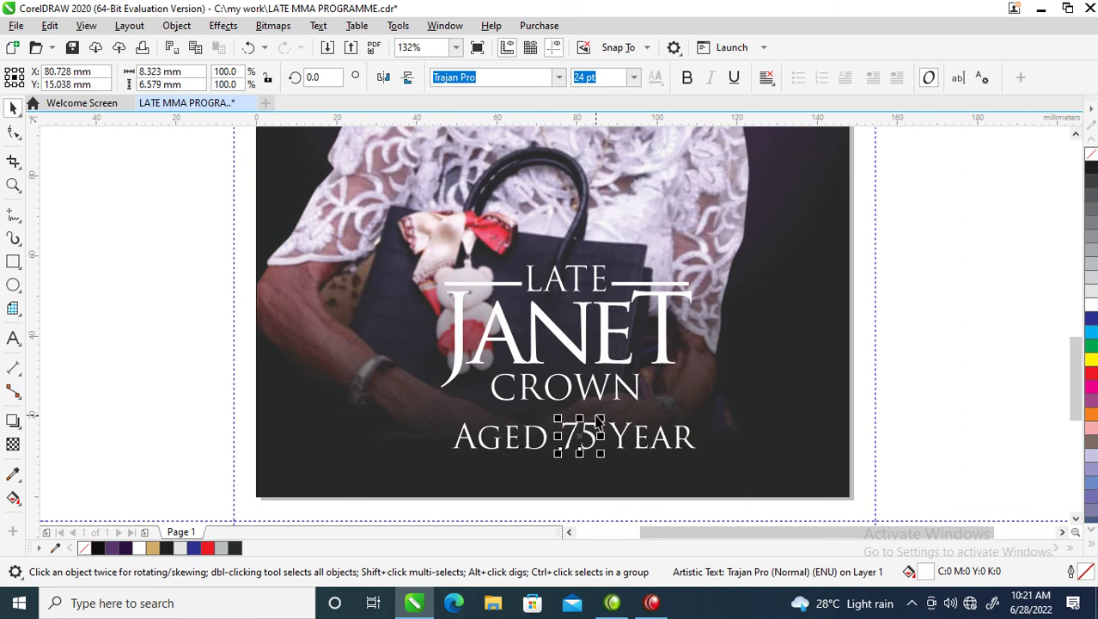
pyautogui.moveTo(601, 415)
pyautogui.mouseDown()
pyautogui.moveTo(631, 402)
pyautogui.moveTo(613, 411)
pyautogui.mouseUp()
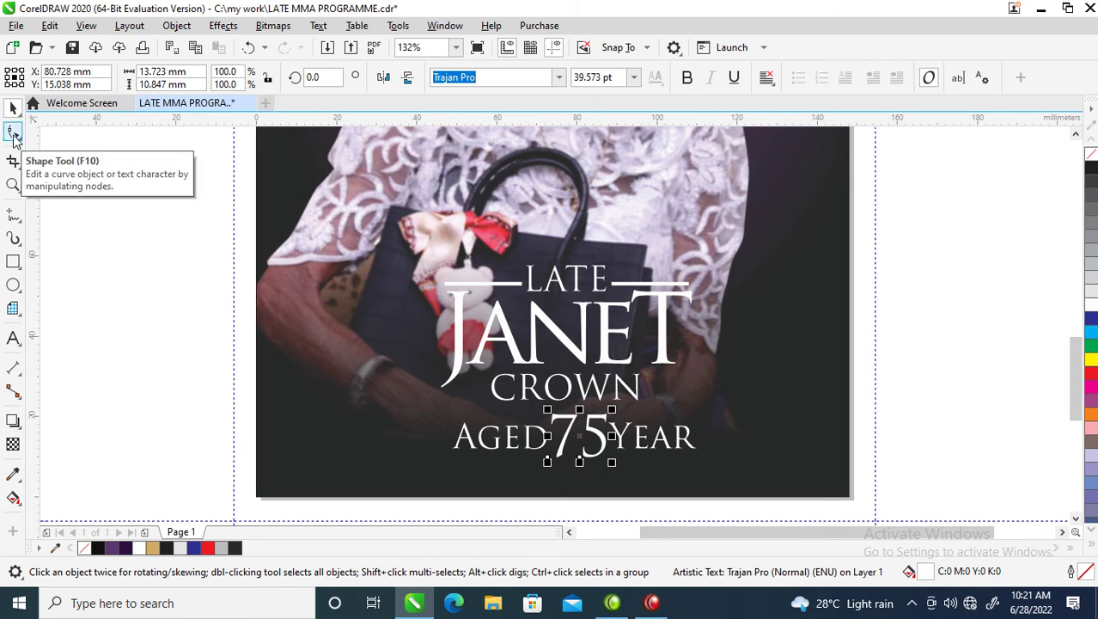
pyautogui.click(13, 133)
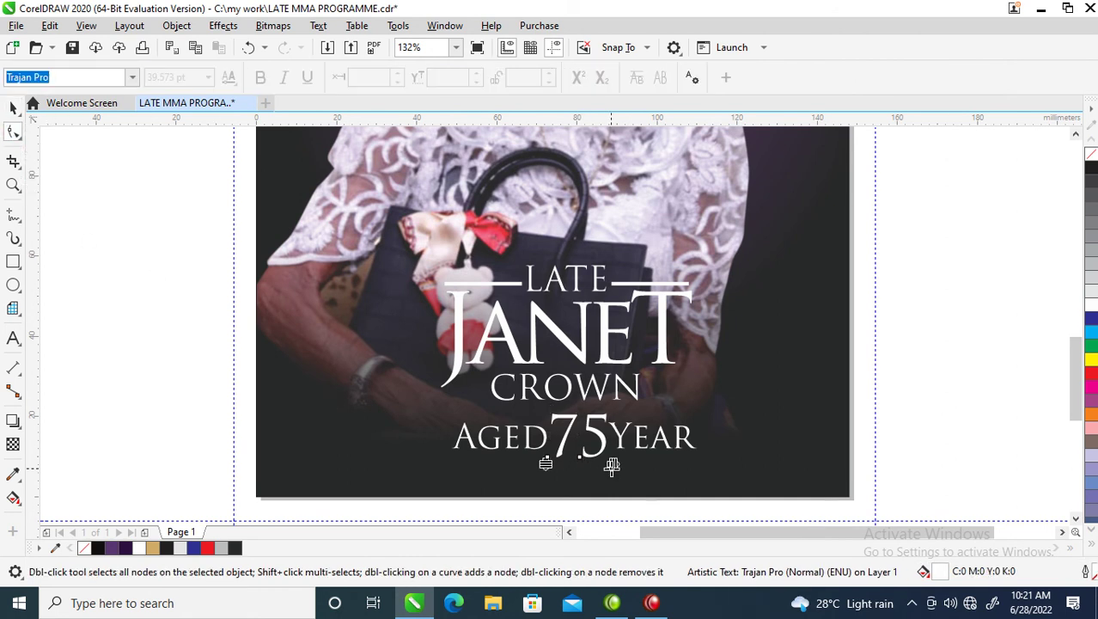
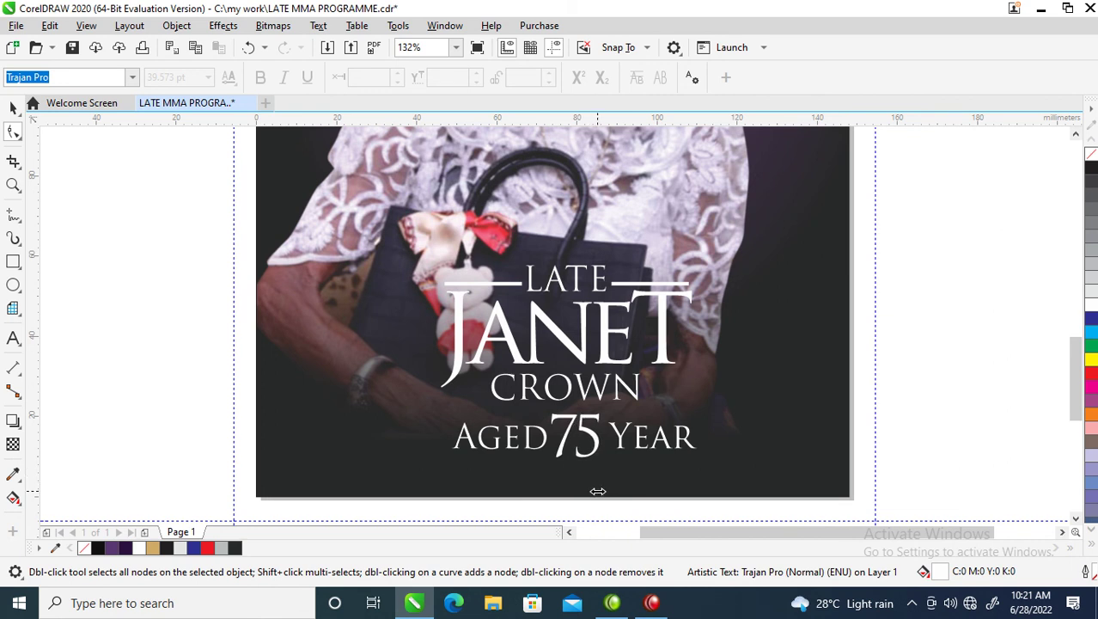
# Scale AGED and YEAR to 80% and move both in close beside the 75
pyautogui.press('space')
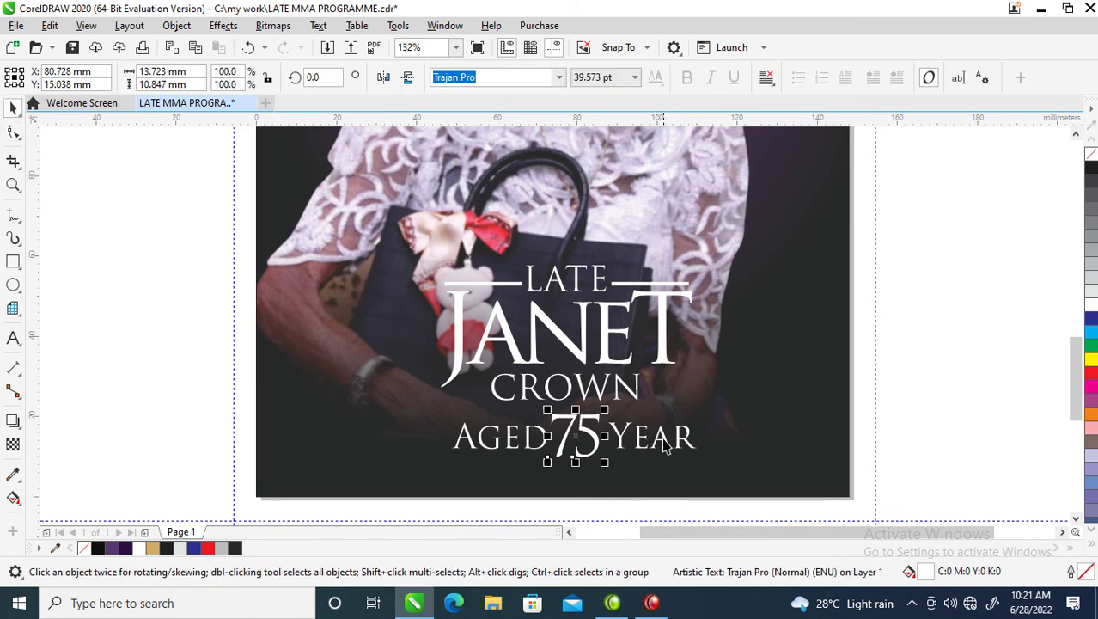
pyautogui.moveTo(702, 418); pyautogui.dragTo(698, 414)
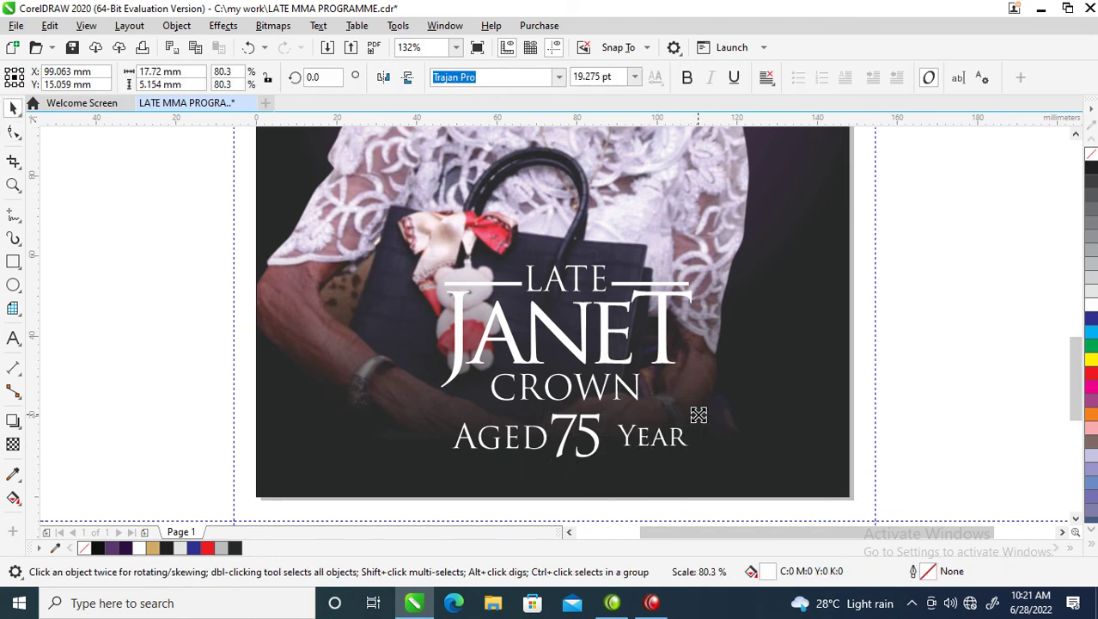
pyautogui.click(528, 441)
pyautogui.hotkey('ctrl', 'r')
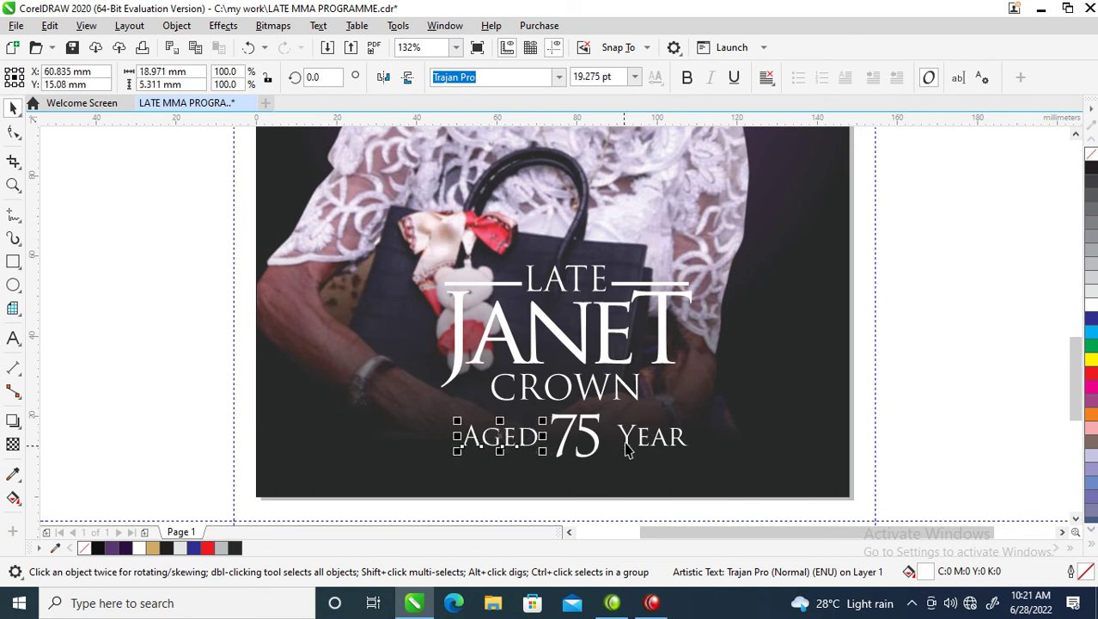
pyautogui.moveTo(627, 446)
pyautogui.mouseDown()
pyautogui.moveTo(620, 437)
pyautogui.moveTo(612, 447)
pyautogui.mouseUp()
pyautogui.moveTo(536, 453); pyautogui.dragTo(552, 442)
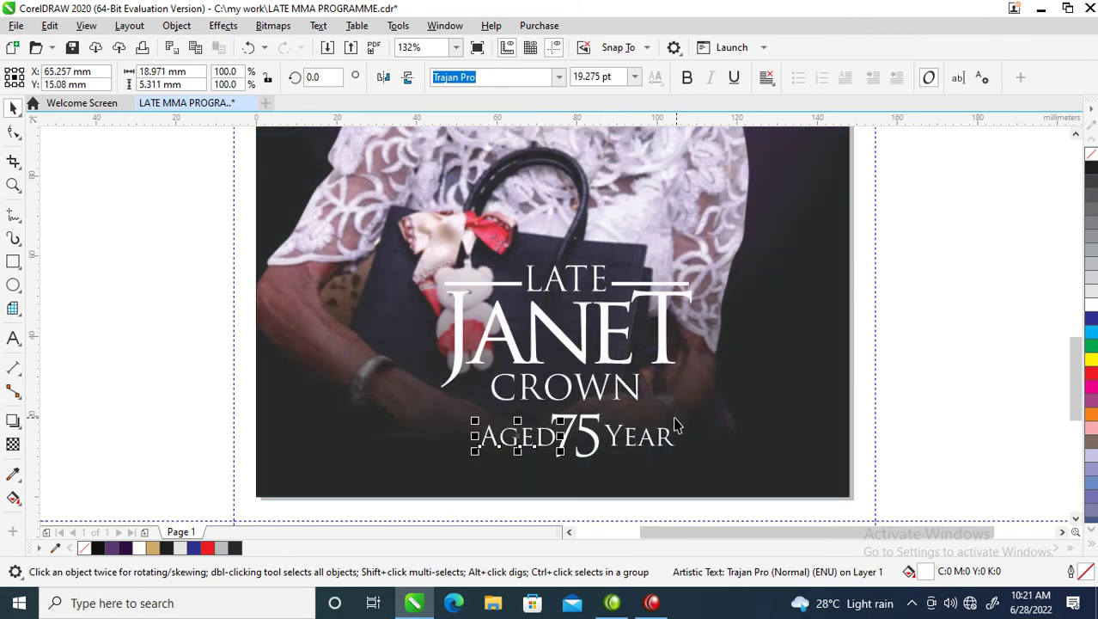
# Group AGED 75 YEAR, shrink the group to about 71% and lower it beneath CROWN
pyautogui.moveTo(709, 410); pyautogui.dragTo(388, 499)
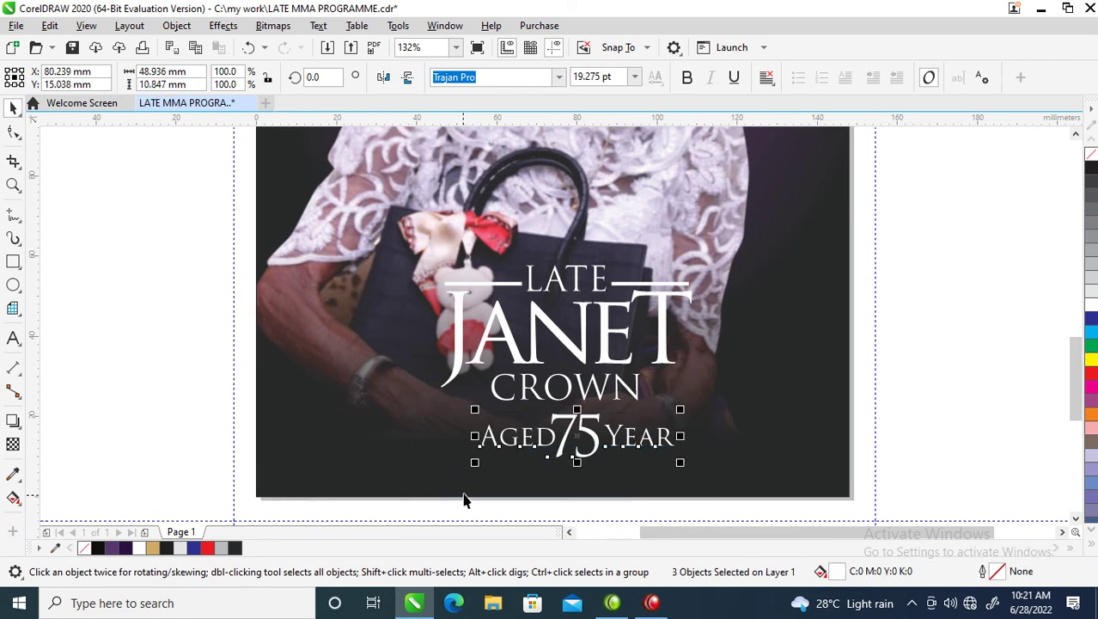
pyautogui.hotkey('ctrl', 'g')
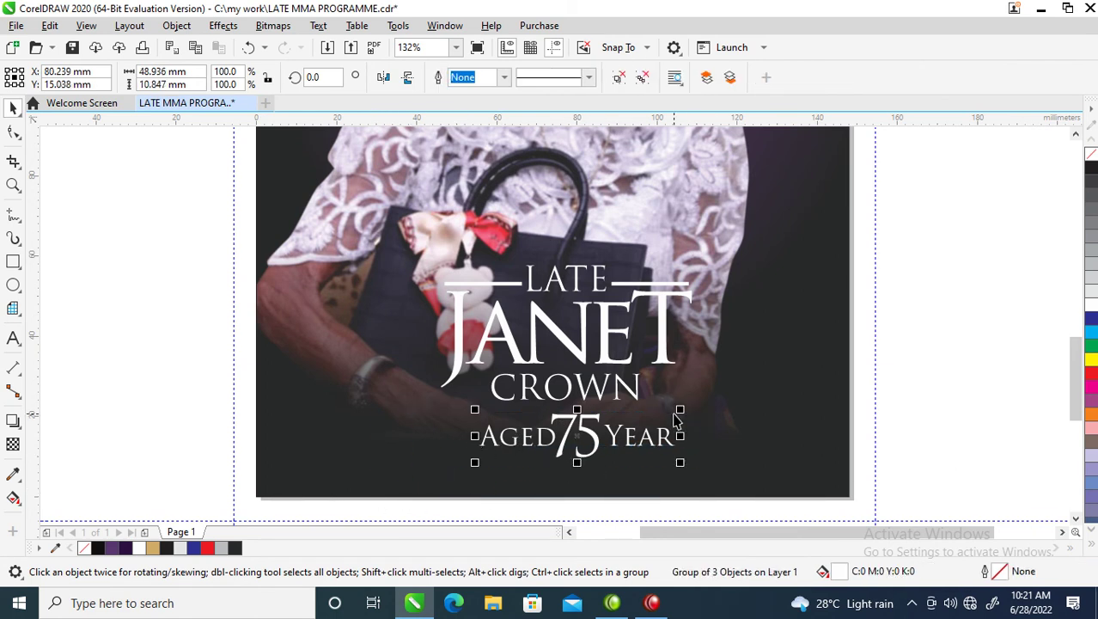
pyautogui.moveTo(682, 412); pyautogui.dragTo(651, 416)
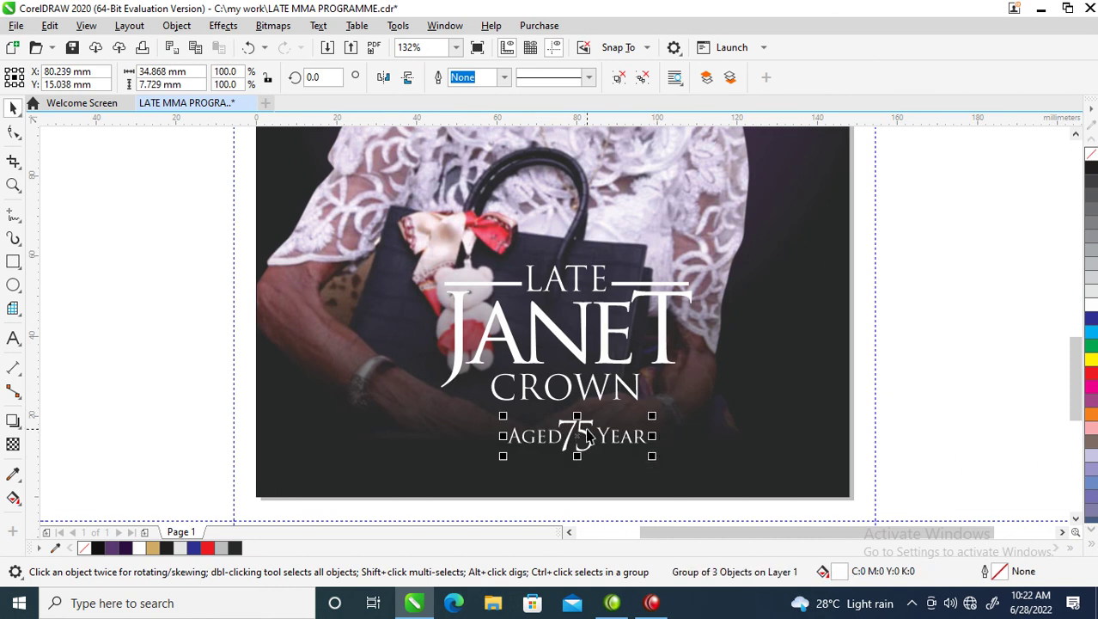
pyautogui.moveTo(587, 429); pyautogui.dragTo(583, 446)
# Fill the AGED 75 YEAR group with the purple palette swatch
pyautogui.scroll(-2, 580, 455)
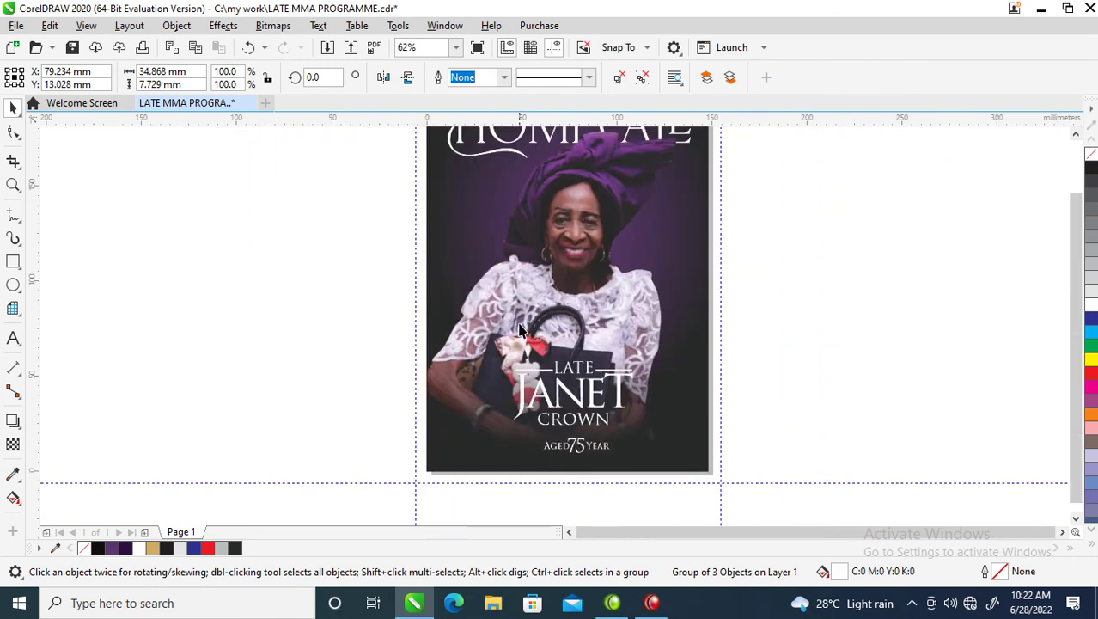
pyautogui.scroll(-2, 460, 238)
pyautogui.press('z')
pyautogui.moveTo(429, 230); pyautogui.dragTo(663, 426)
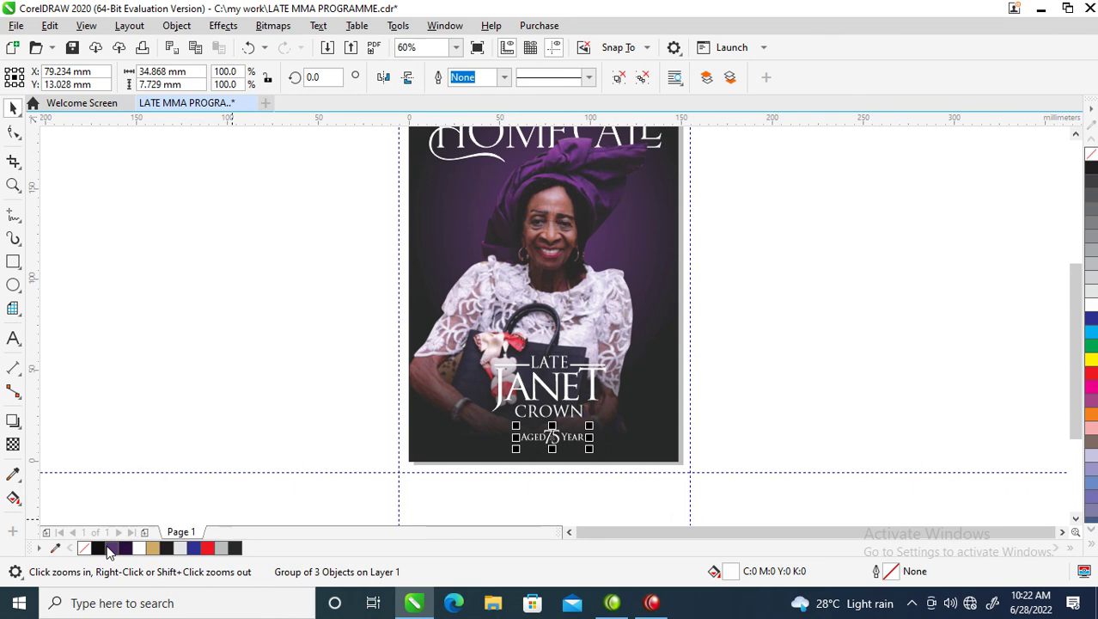
pyautogui.click(110, 549)
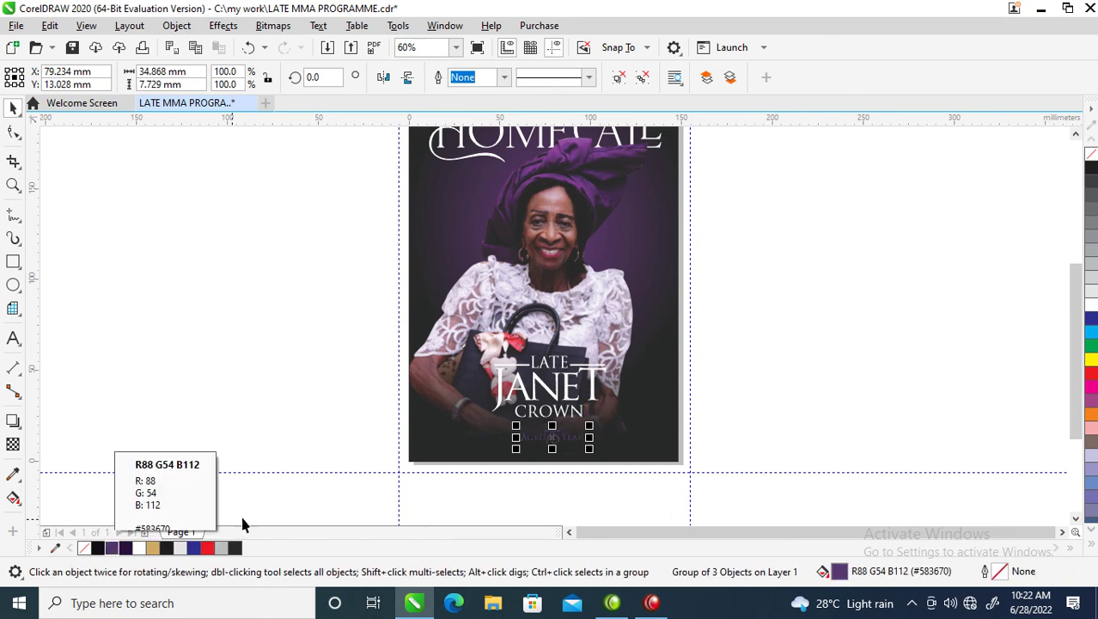
# Lighten the age line's purple with white to lilac #A694B2 (R166 G148 B178)
pyautogui.press('z')
pyautogui.moveTo(389, 358); pyautogui.dragTo(693, 470)
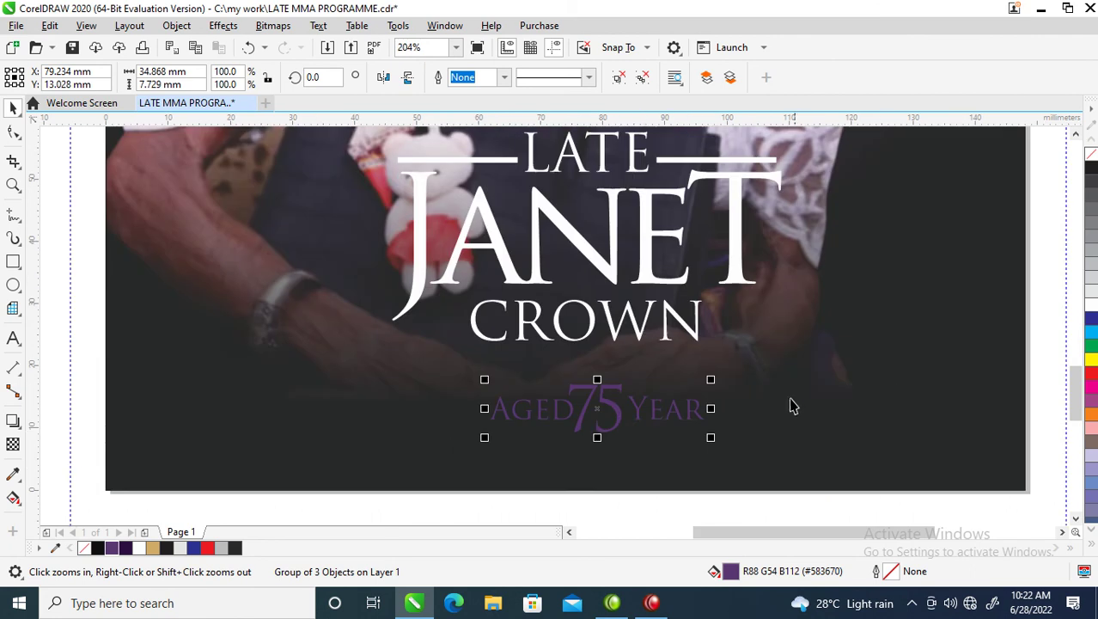
pyautogui.keyDown('ctrl'); pyautogui.click(1090, 305); pyautogui.keyUp('ctrl')
pyautogui.keyDown('ctrl'); pyautogui.click(1091, 305); pyautogui.keyUp('ctrl')
pyautogui.keyDown('ctrl'); pyautogui.click(1091, 305); pyautogui.keyUp('ctrl')
pyautogui.keyDown('ctrl'); pyautogui.click(1091, 305); pyautogui.keyUp('ctrl')
pyautogui.keyDown('ctrl'); pyautogui.click(1091, 305); pyautogui.keyUp('ctrl')
pyautogui.keyDown('ctrl'); pyautogui.click(1091, 305); pyautogui.keyUp('ctrl')
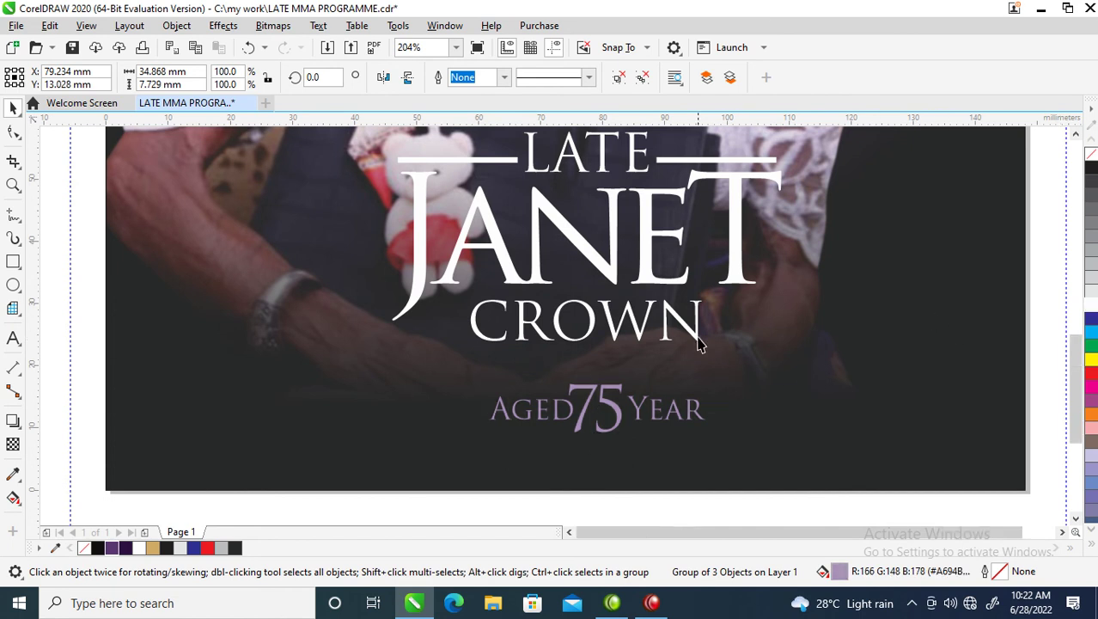
# Zoom in on the title and select the four LATE JANET CROWN objects
pyautogui.scroll(-3, 720, 364)
pyautogui.press('z')
pyautogui.moveTo(500, 215); pyautogui.dragTo(823, 419)
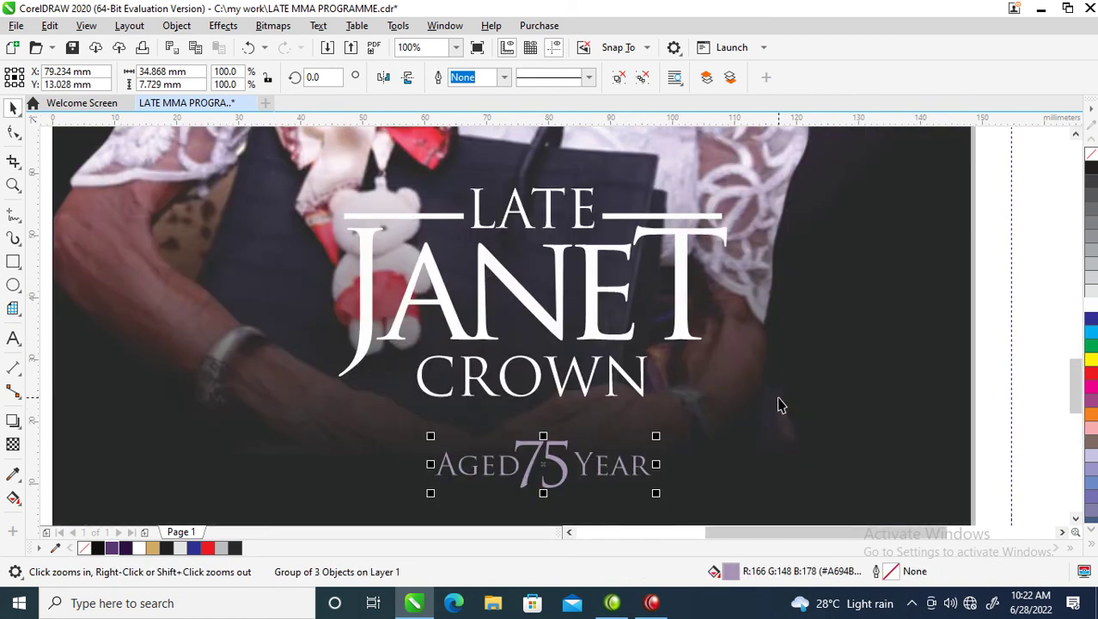
pyautogui.moveTo(281, 183); pyautogui.dragTo(753, 425)
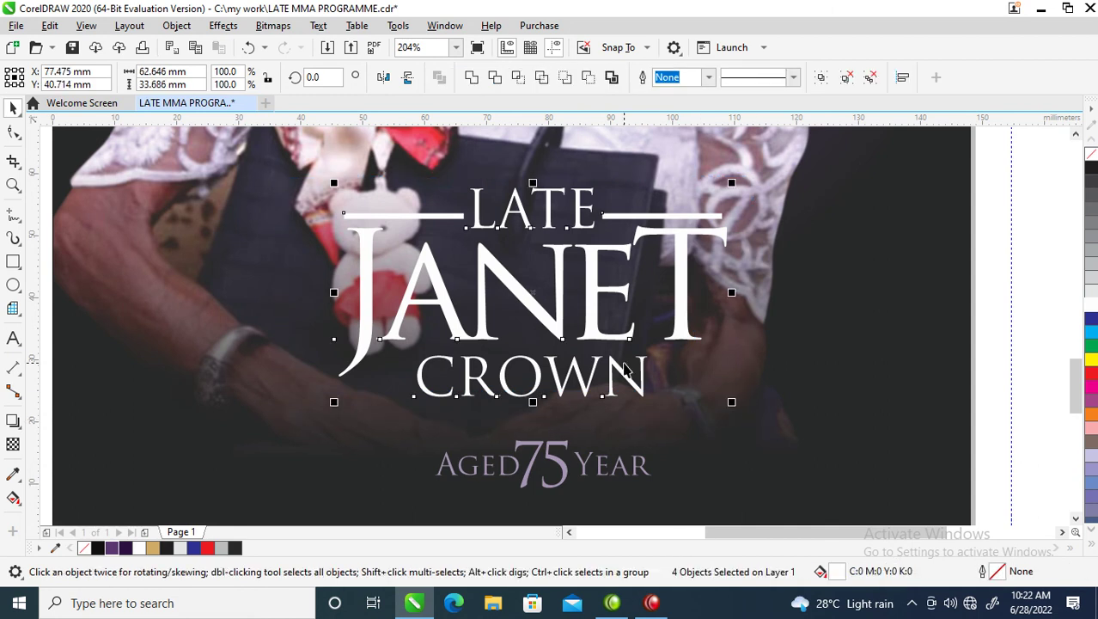
# Group the four LATE JANET CROWN objects and cast a drop shadow from them
pyautogui.hotkey('ctrl', 'g')
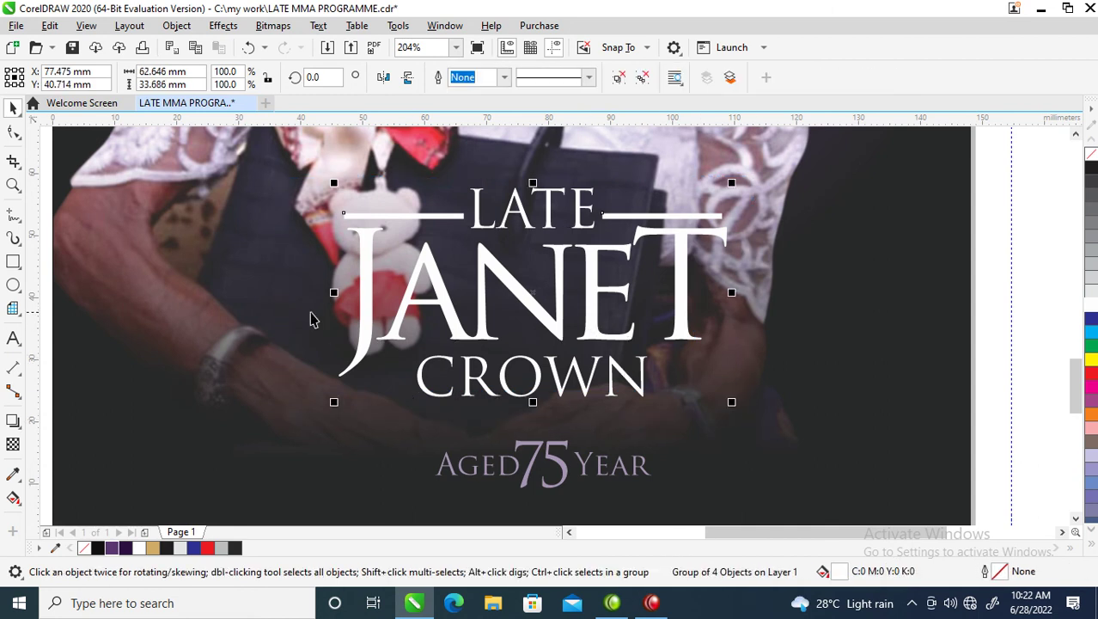
pyautogui.click(15, 419)
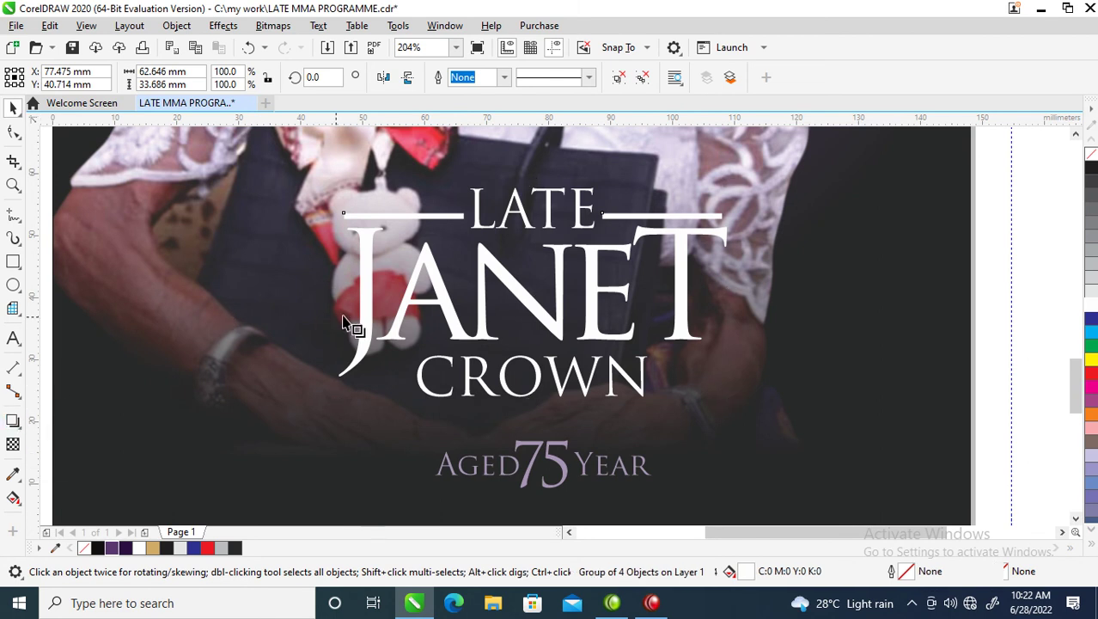
pyautogui.moveTo(532, 292); pyautogui.dragTo(593, 396)
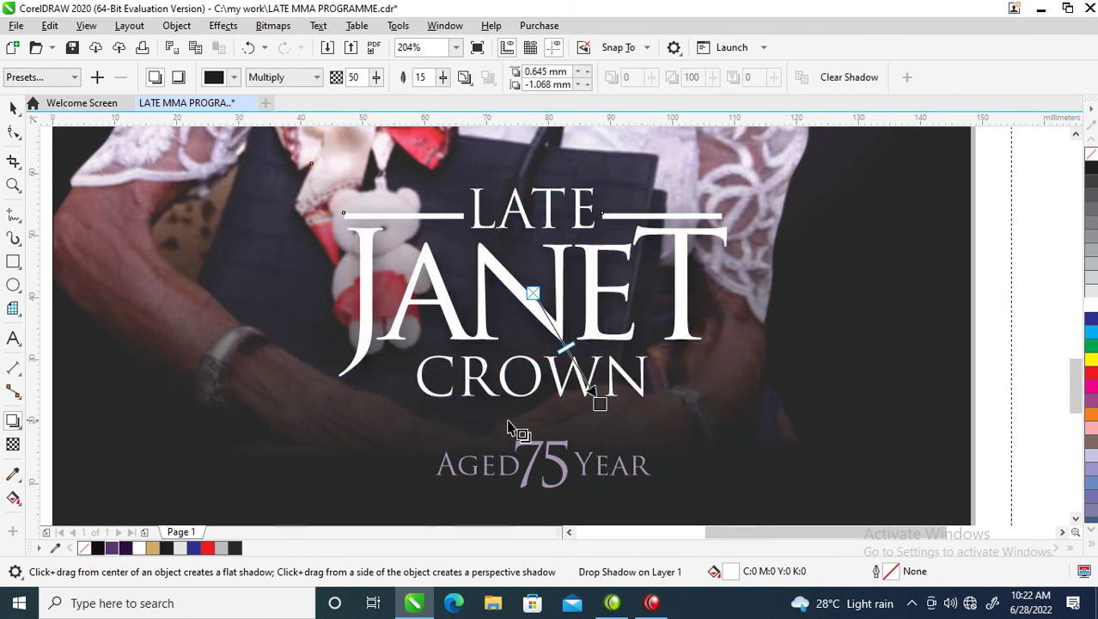
# Set the title's drop shadow to opacity 100 and feathering 77
pyautogui.click(354, 79)
pyautogui.write('90')
pyautogui.press('Return')
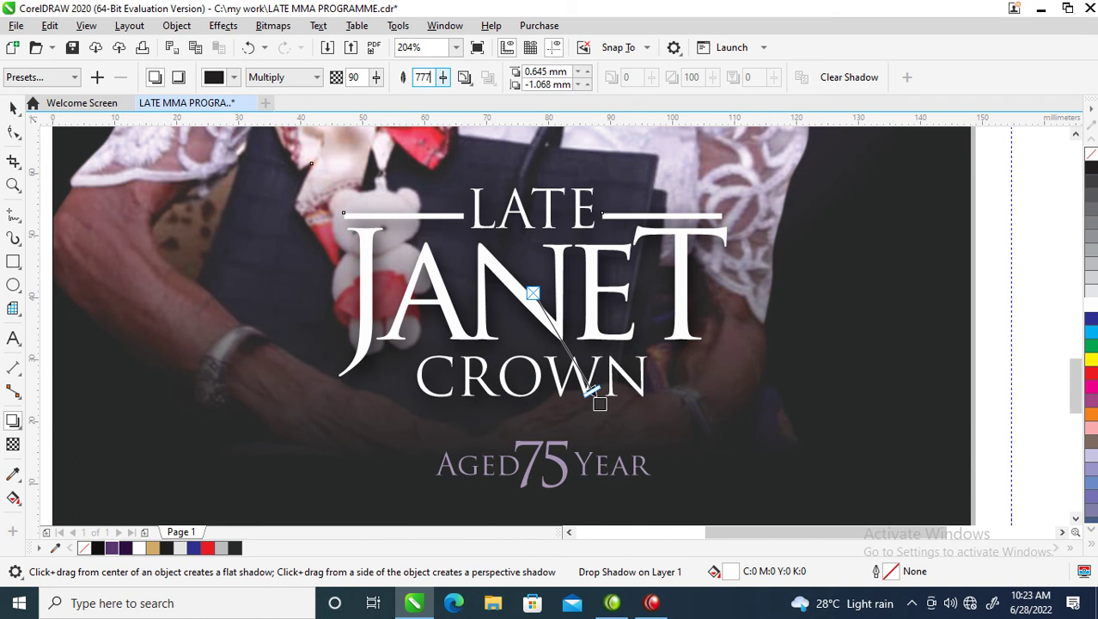
pyautogui.press('Return')
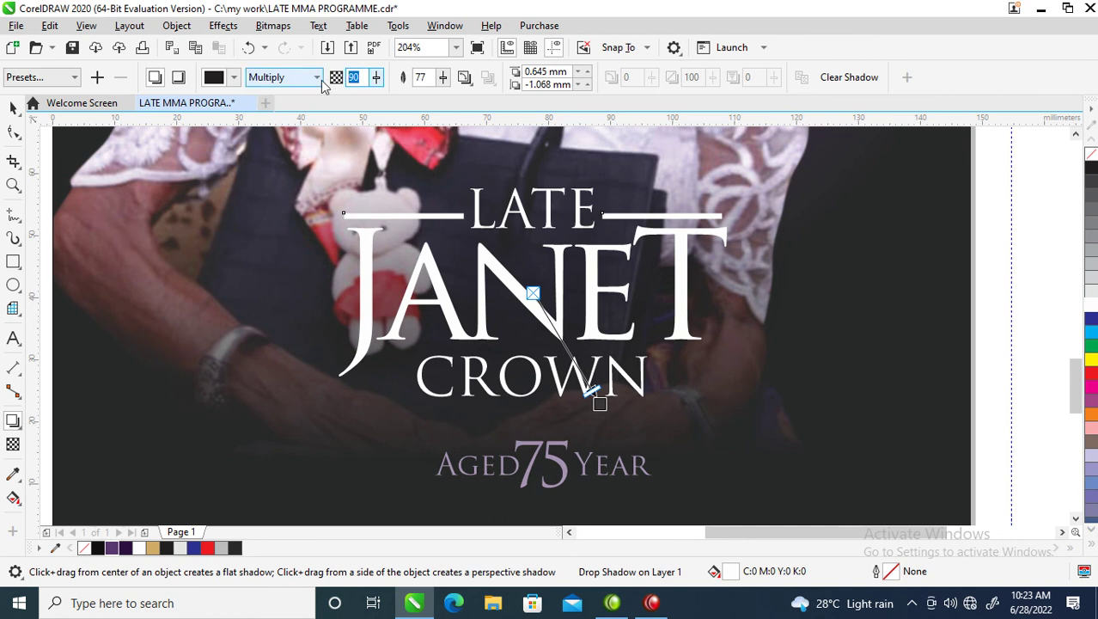
pyautogui.press('Return')
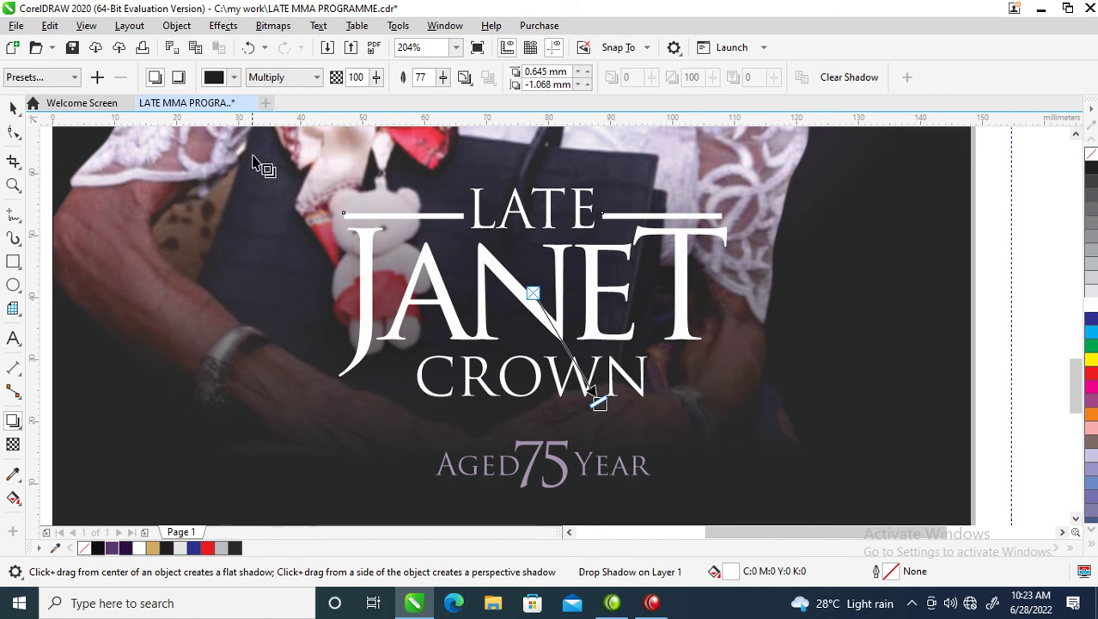
pyautogui.click(176, 25)
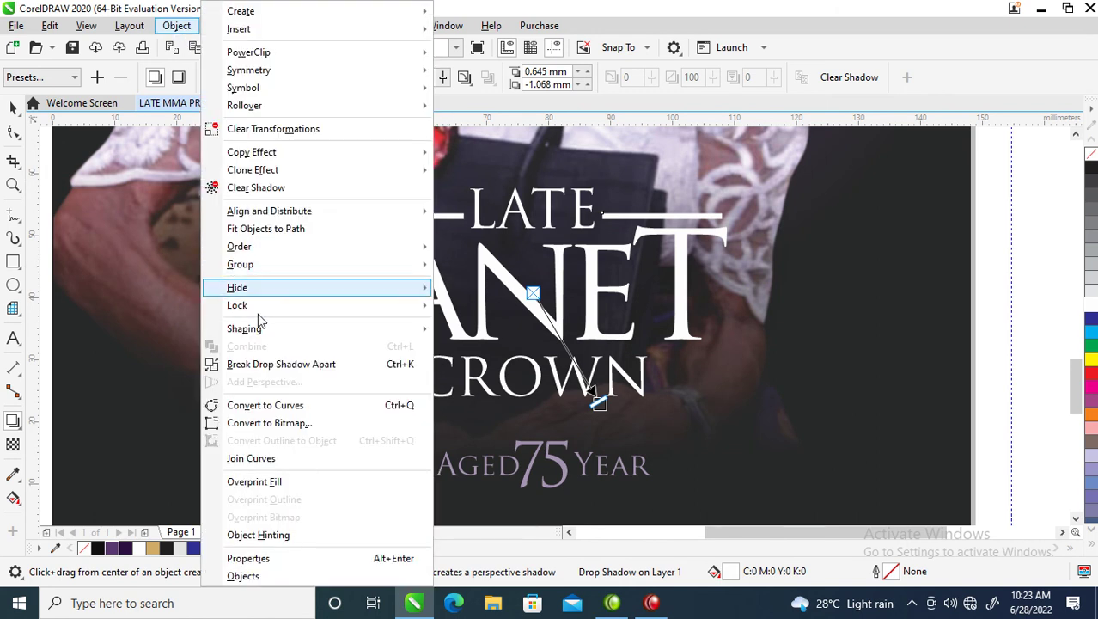
pyautogui.click(277, 367)
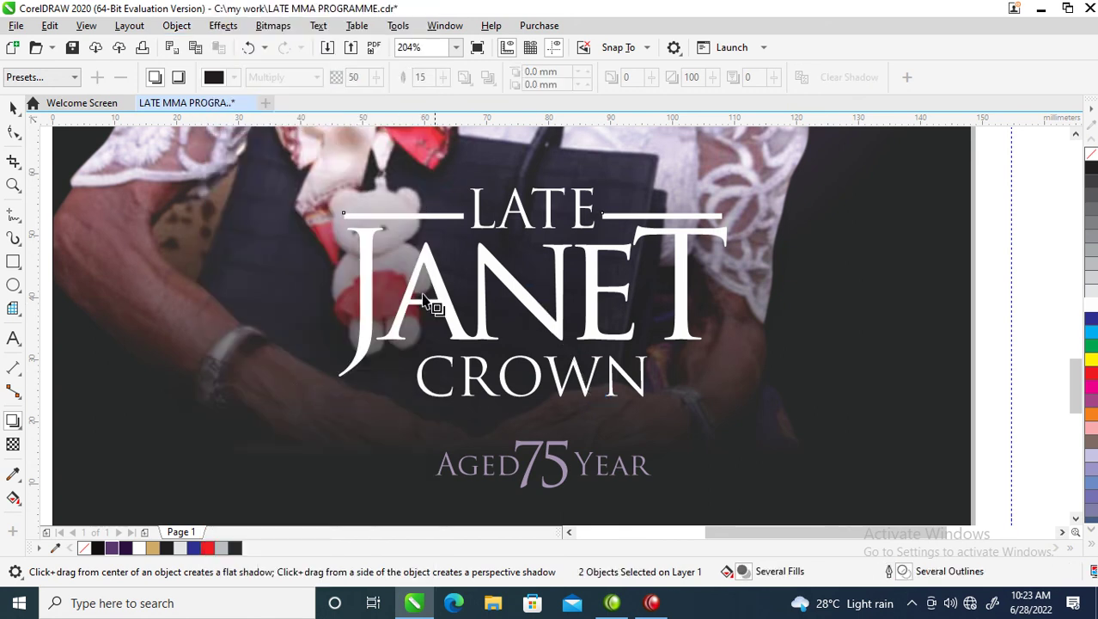
pyautogui.scroll(-3, 550, 331)
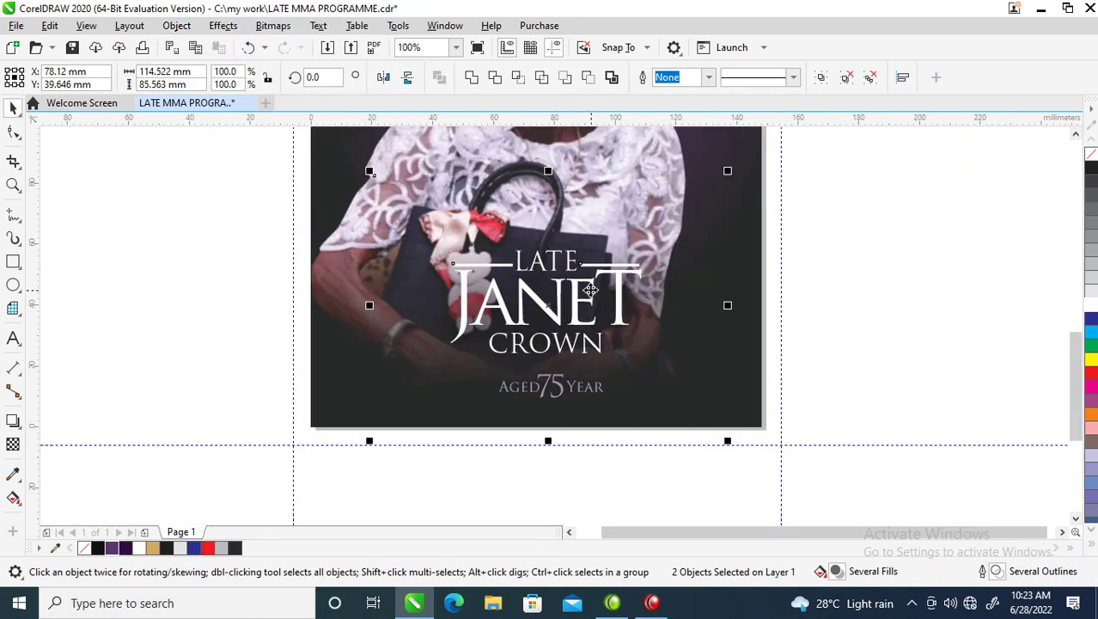
pyautogui.click(808, 311)
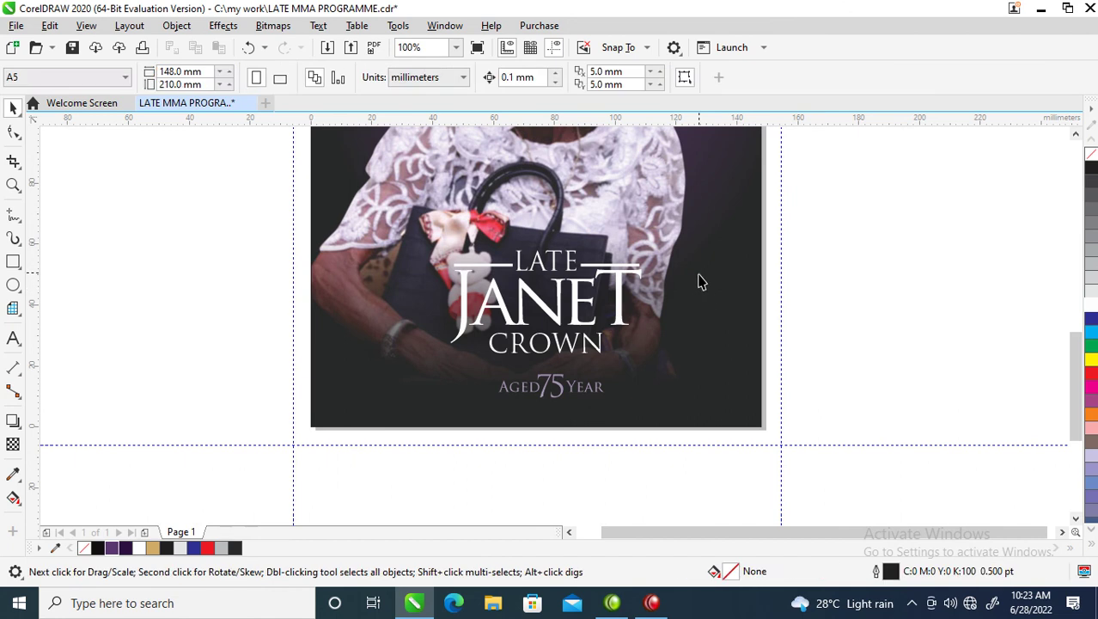
# Convert the lens rectangle over the photo into a bitmap
pyautogui.click(690, 265)
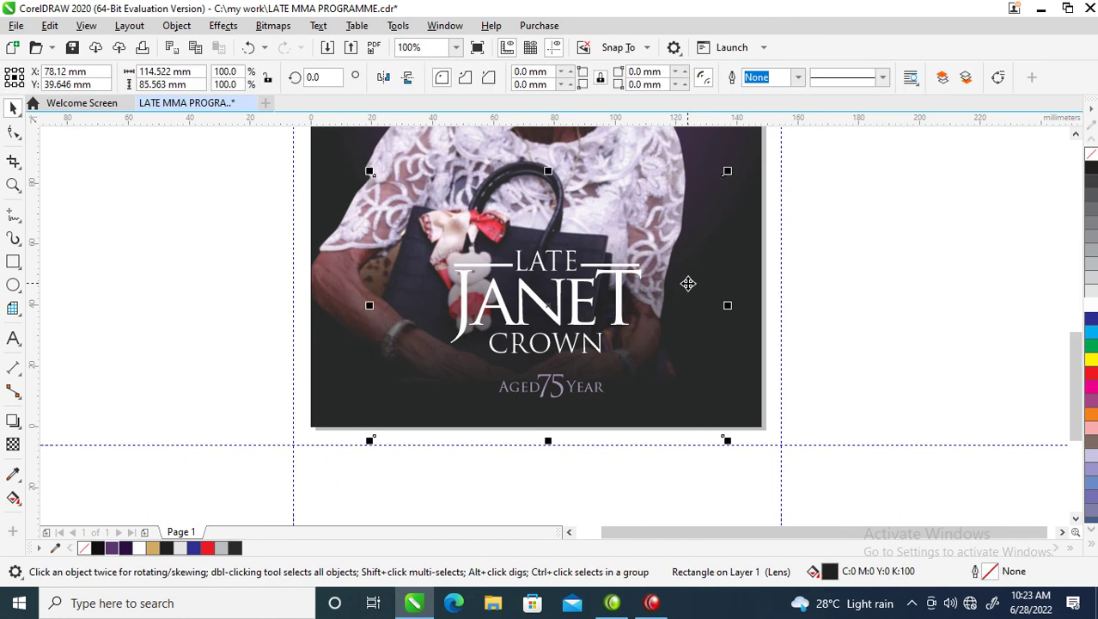
pyautogui.click(272, 24)
pyautogui.click(319, 41)
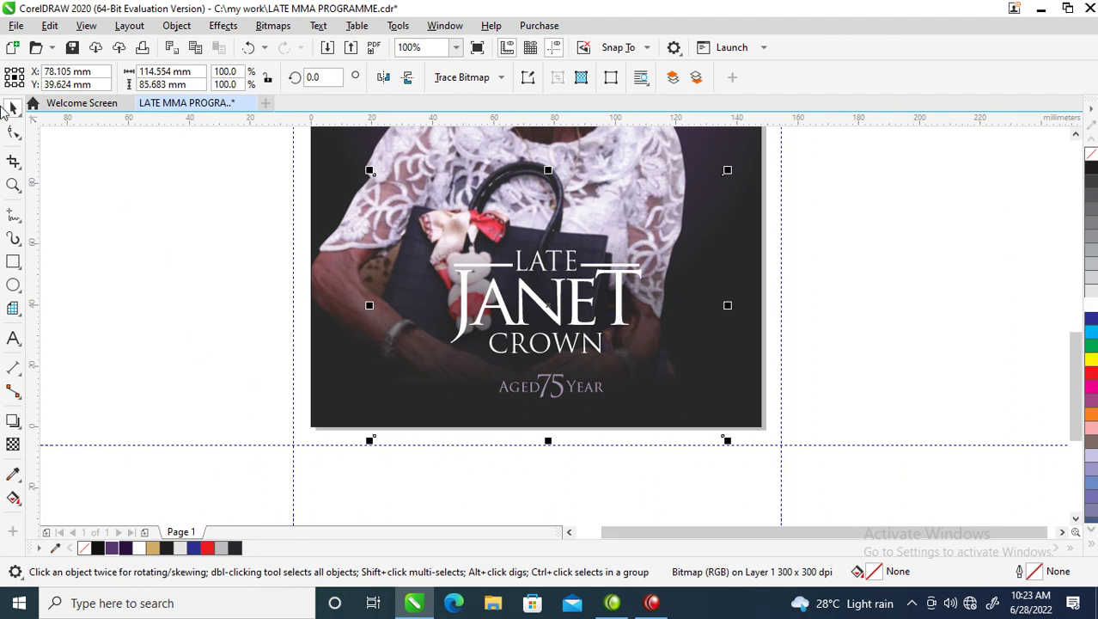
# Raise the bitmap patch's bottom edge about 4.8 mm using its nodes
pyautogui.click(13, 131)
pyautogui.moveTo(339, 442); pyautogui.dragTo(870, 512)
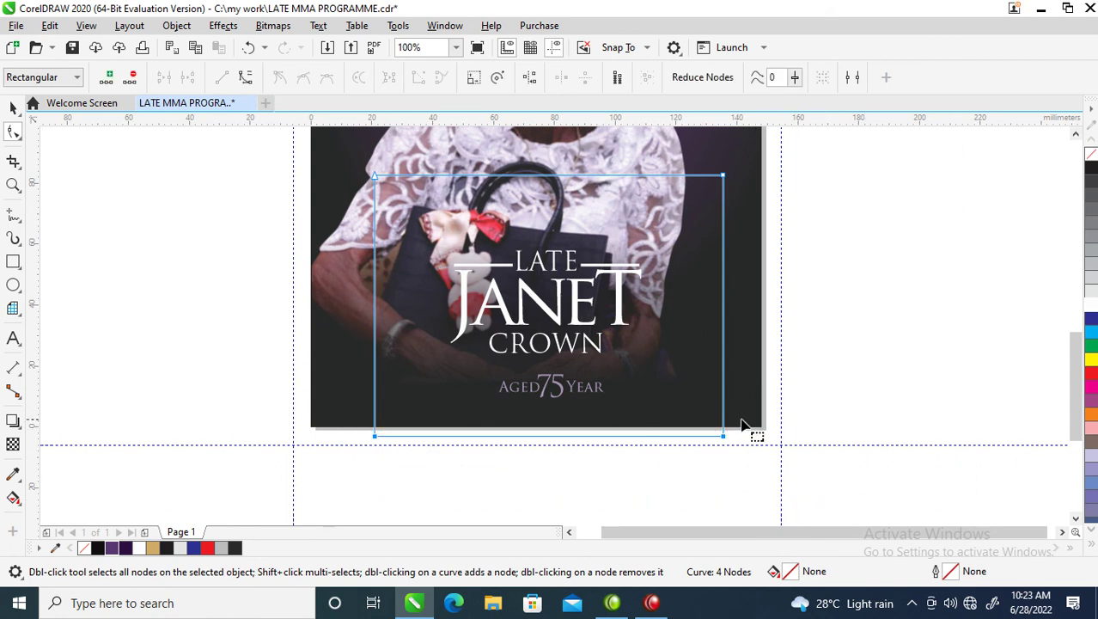
pyautogui.moveTo(725, 443); pyautogui.dragTo(737, 426)
# Try moving the photo patch to the right, then undo the move
pyautogui.press('space')
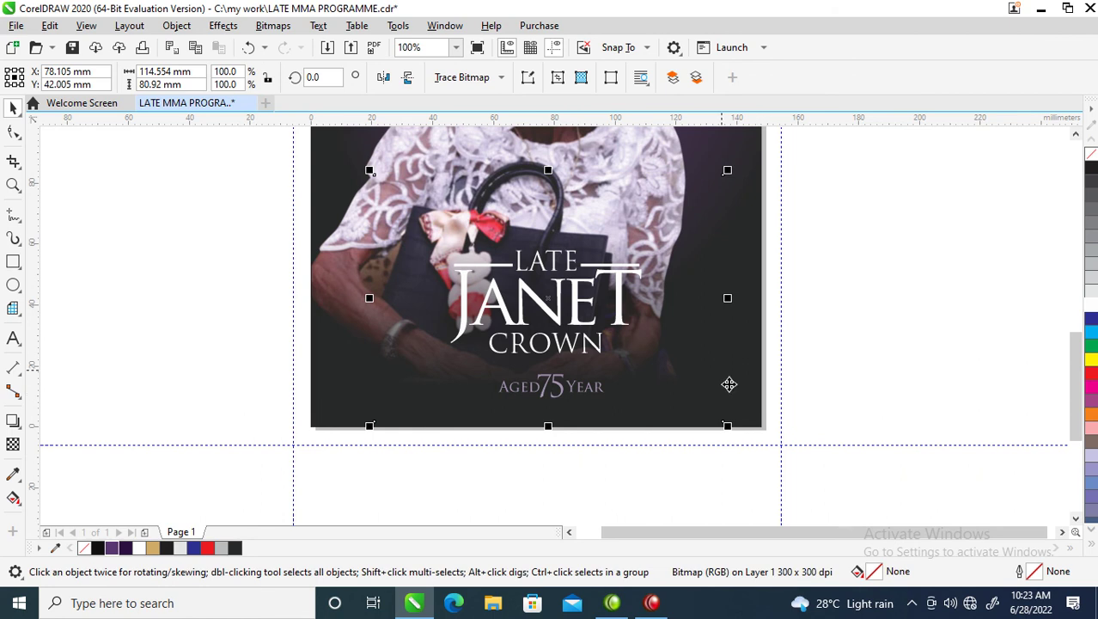
pyautogui.moveTo(687, 318); pyautogui.dragTo(837, 339)
pyautogui.rightClick(838, 339)
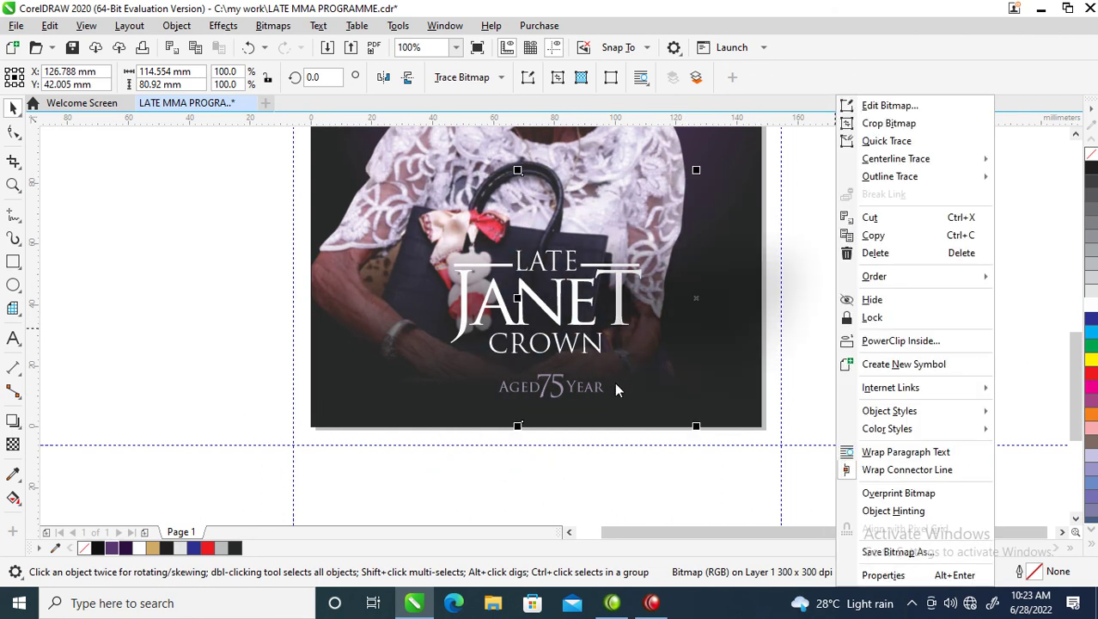
pyautogui.press('Escape')
pyautogui.hotkey('ctrl', 'a')
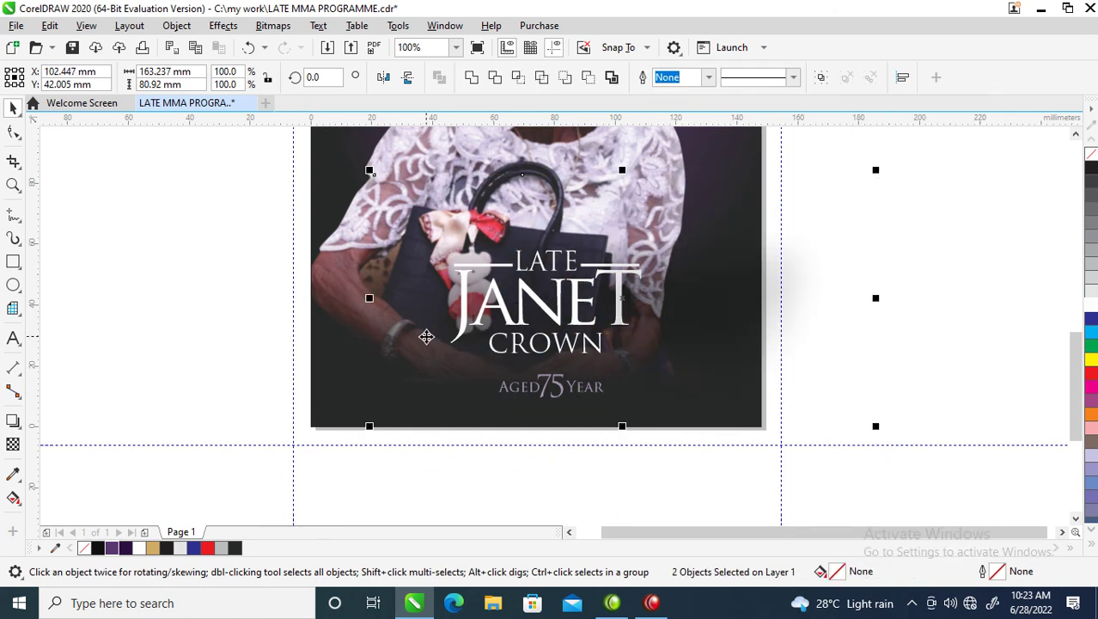
pyautogui.hotkey('ctrl', 'z')
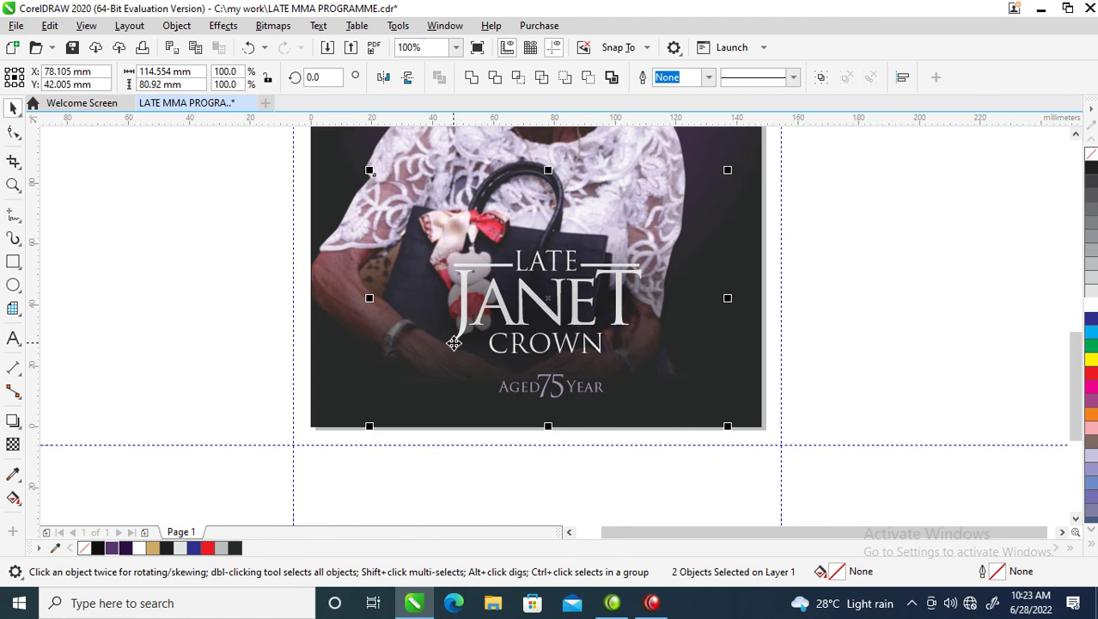
pyautogui.hotkey('alt', 'b')
pyautogui.press('Escape')
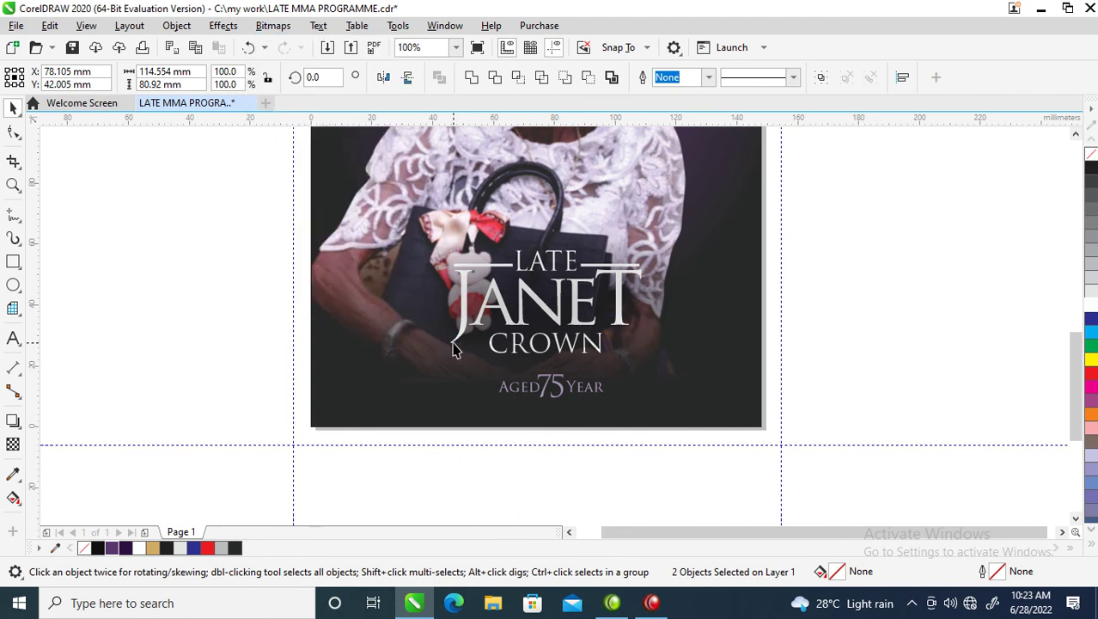
pyautogui.click(454, 345)
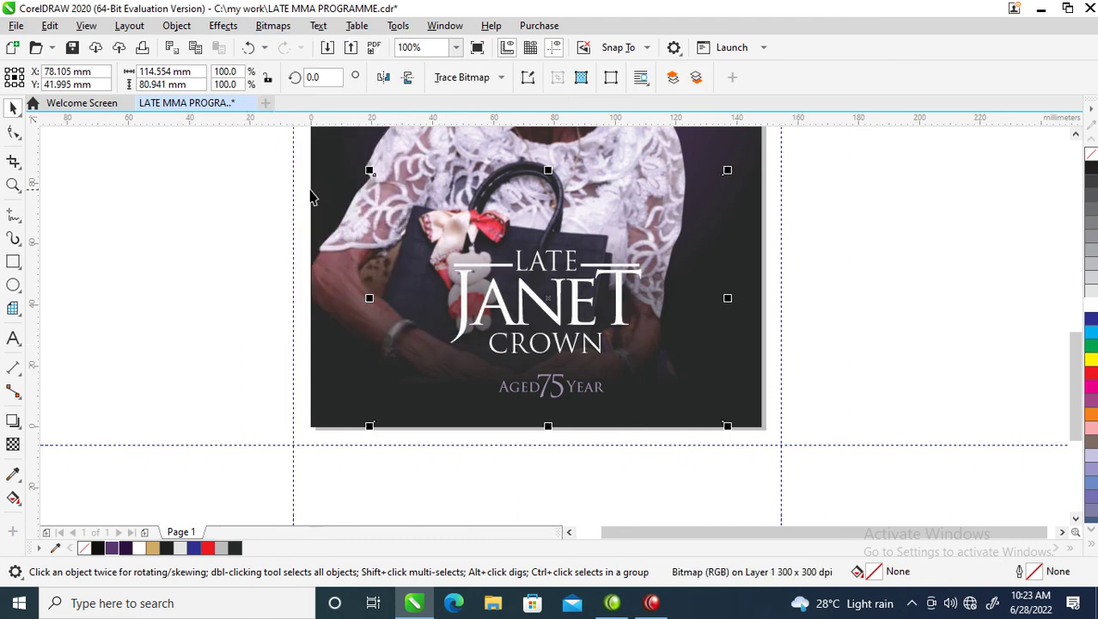
pyautogui.moveTo(237, 197); pyautogui.dragTo(726, 391)
pyautogui.keyDown('shift'); pyautogui.click(722, 301); pyautogui.keyUp('shift')
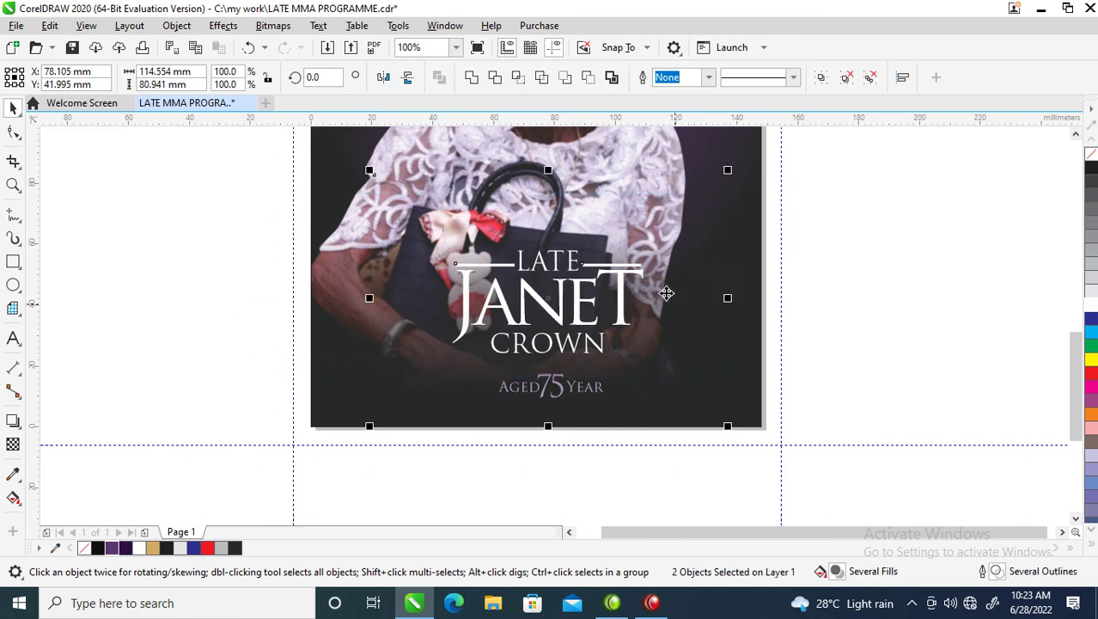
pyautogui.scroll(-4, 659, 290)
# Scale the portrait inside the front-cover PowerClip to 36.6% and nudge it up-right
pyautogui.press('z')
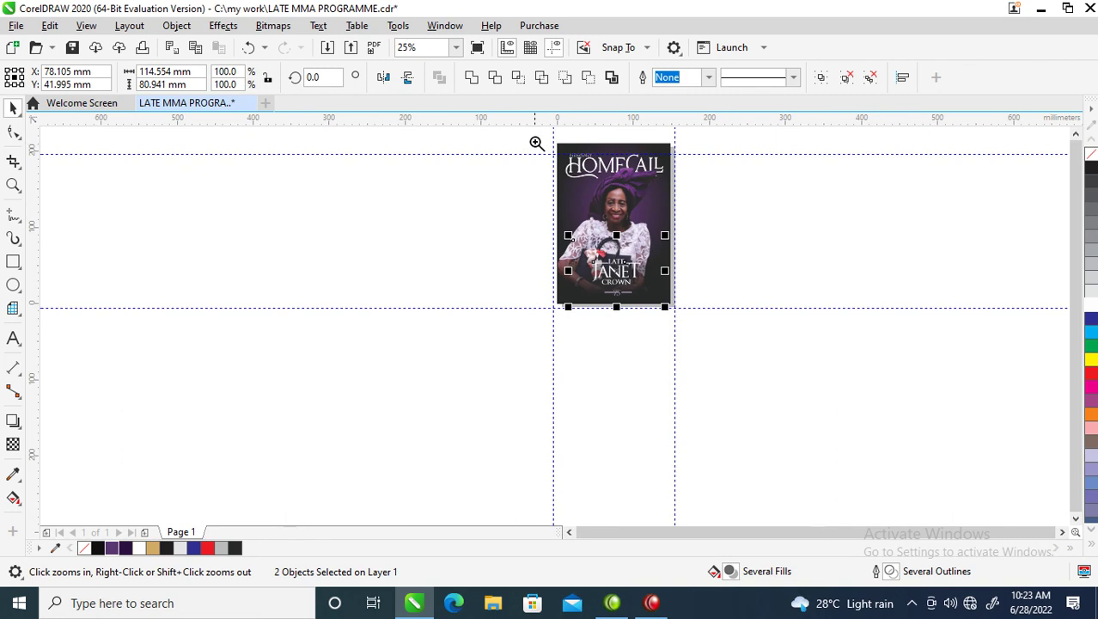
pyautogui.hotkey('shift', 'F4')
pyautogui.press('space')
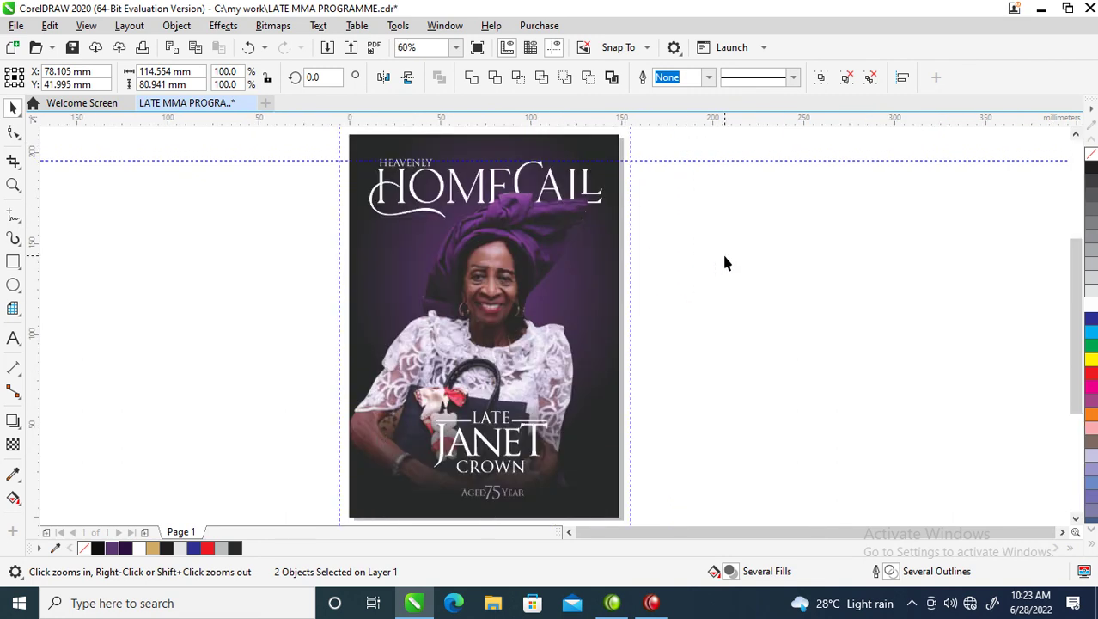
pyautogui.click(623, 280)
pyautogui.click(555, 327)
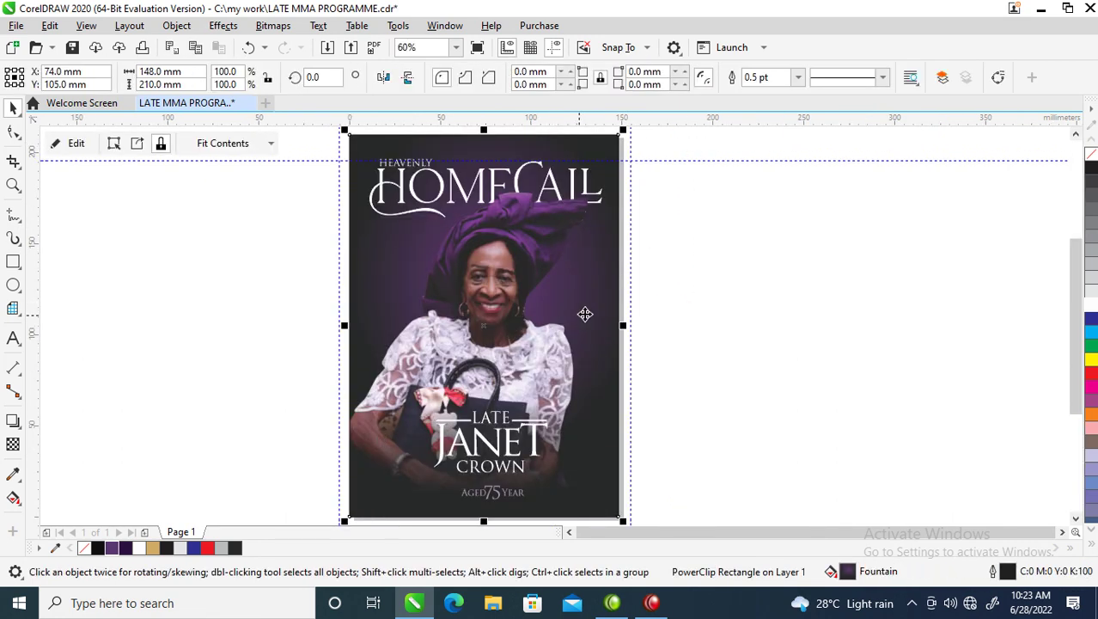
pyautogui.keyDown('ctrl'); pyautogui.click(499, 274); pyautogui.keyUp('ctrl')
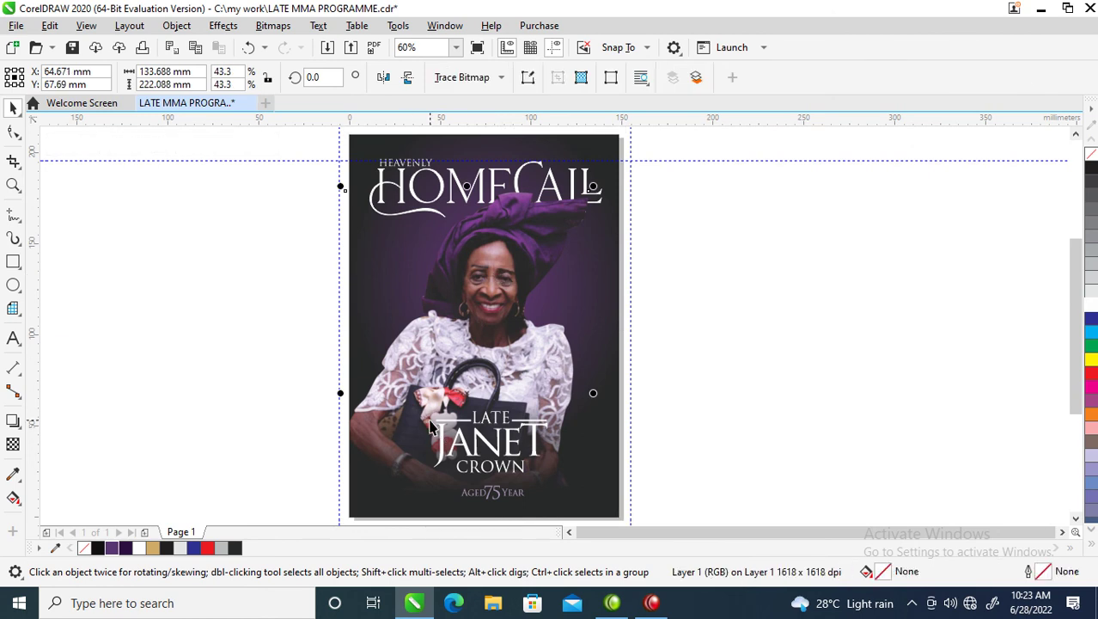
pyautogui.moveTo(593, 183); pyautogui.dragTo(570, 208)
pyautogui.moveTo(510, 276); pyautogui.dragTo(515, 269)
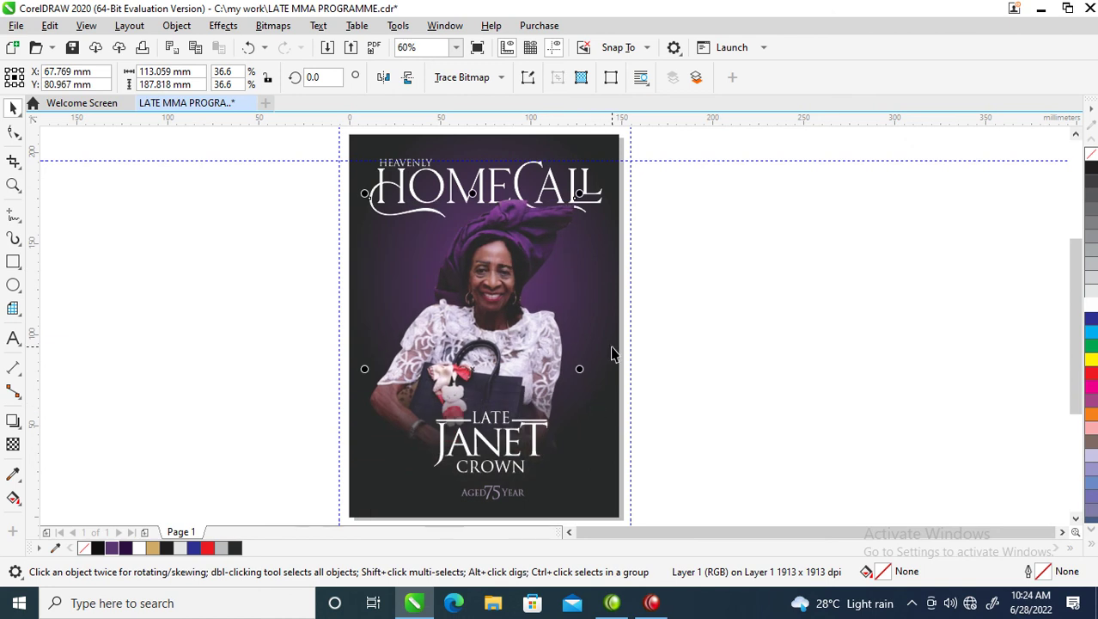
pyautogui.click(723, 262)
pyautogui.click(564, 287)
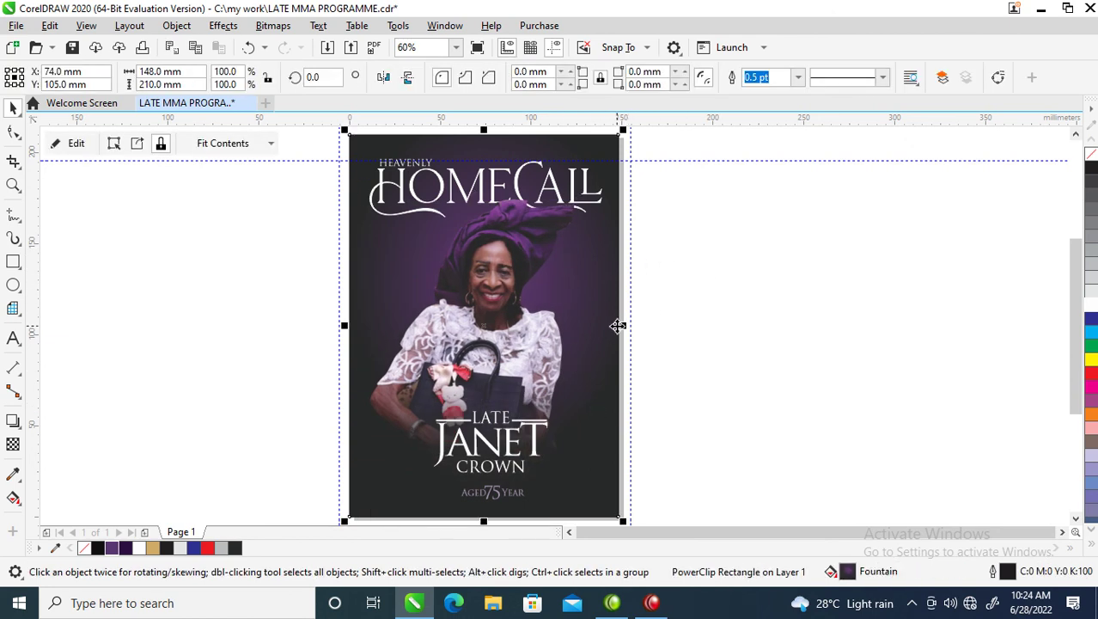
# Make a mirrored copy of the cover on the left and extract its contents
pyautogui.moveTo(626, 323); pyautogui.dragTo(284, 287)
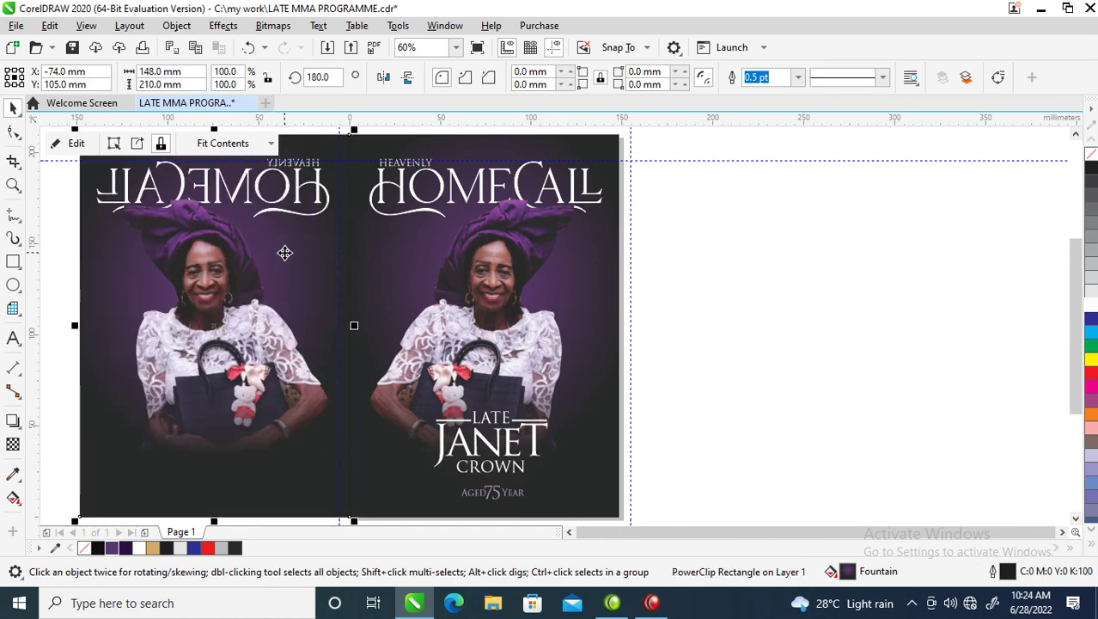
pyautogui.rightClick(294, 199)
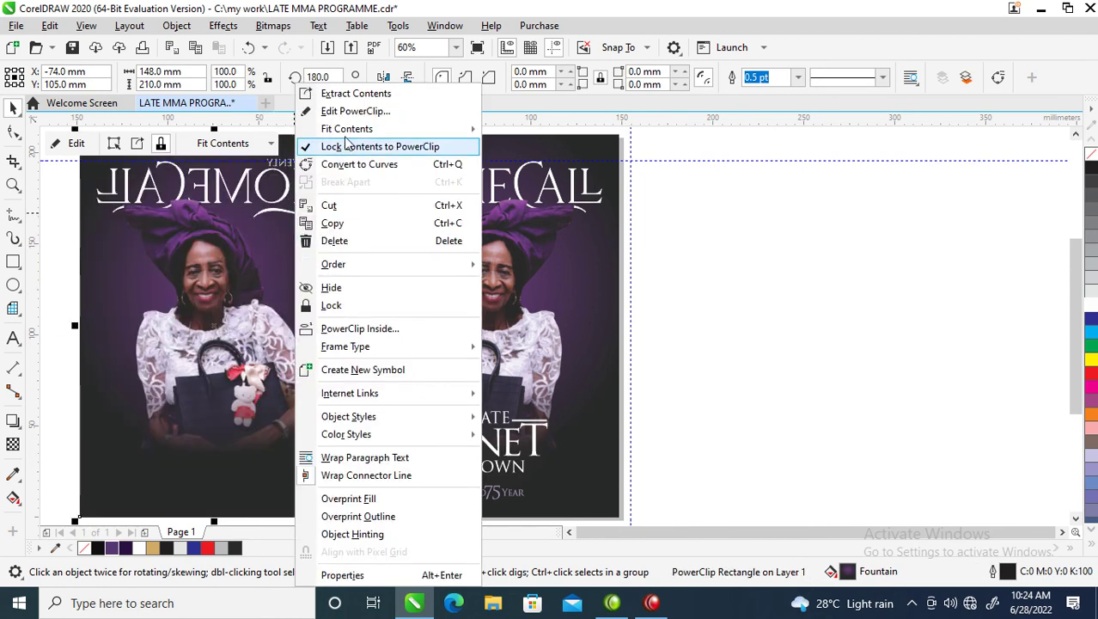
pyautogui.click(348, 94)
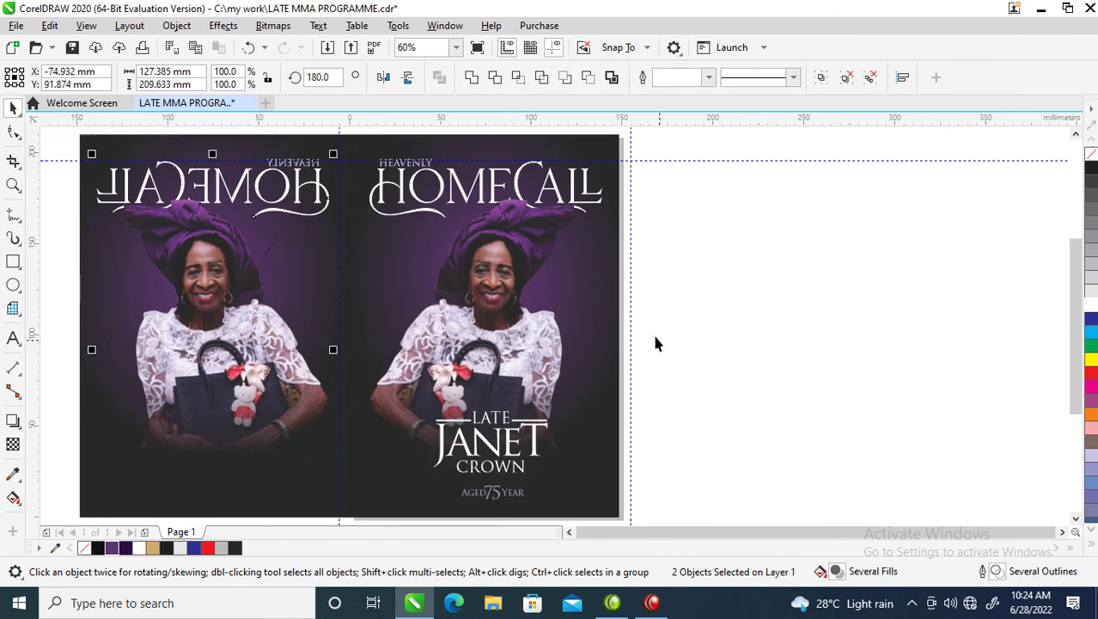
# Delete the mirrored HEAVENLY HOMECALL title from the back cover
pyautogui.click(629, 318)
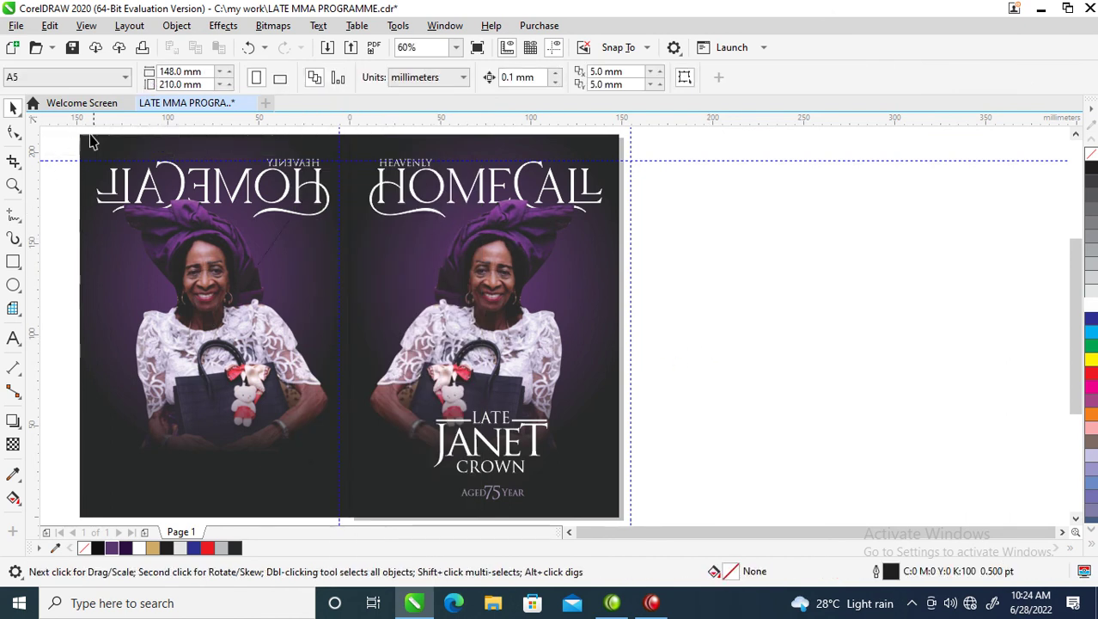
pyautogui.moveTo(52, 146); pyautogui.dragTo(346, 278)
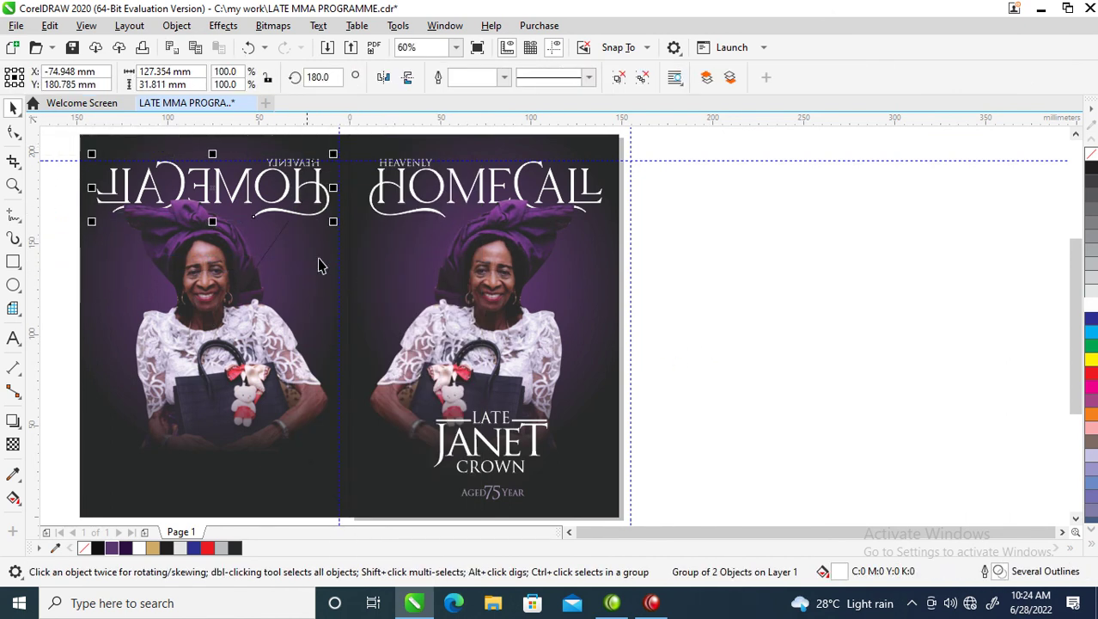
pyautogui.press('Delete')
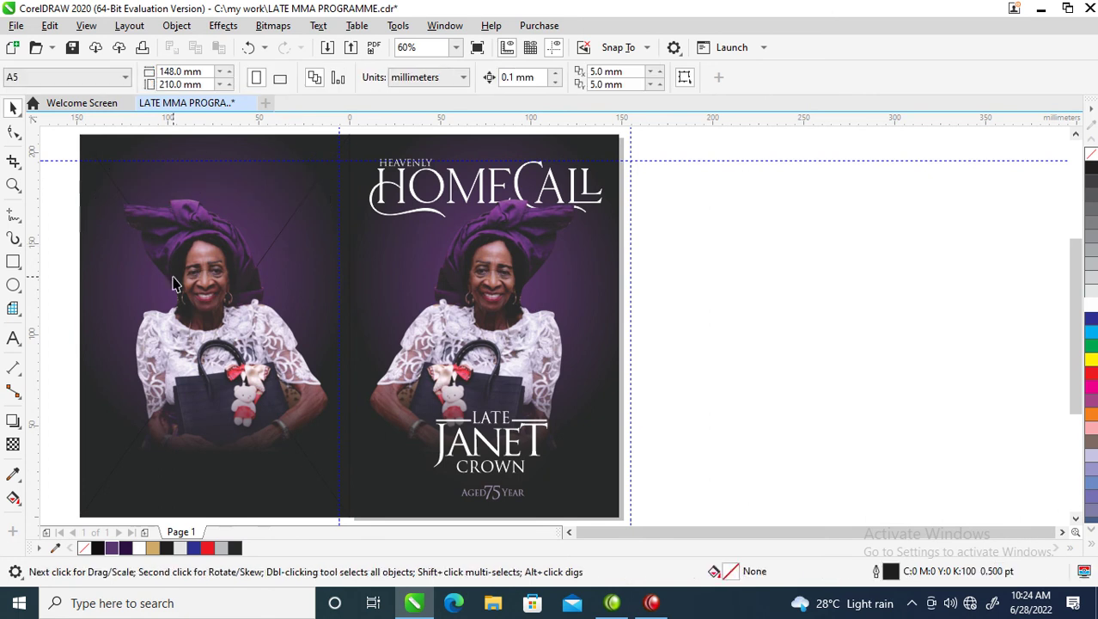
pyautogui.click(217, 326)
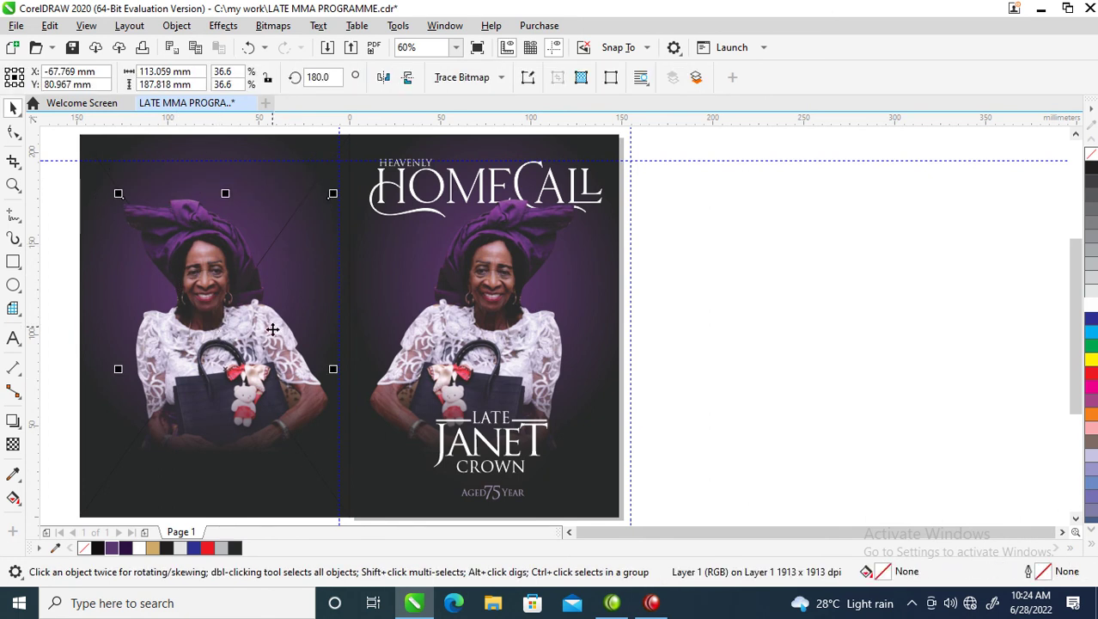
# Convert the back-cover photo to Duotone (8-bit) and sample its ink colour with the eyedropper
pyautogui.click(273, 26)
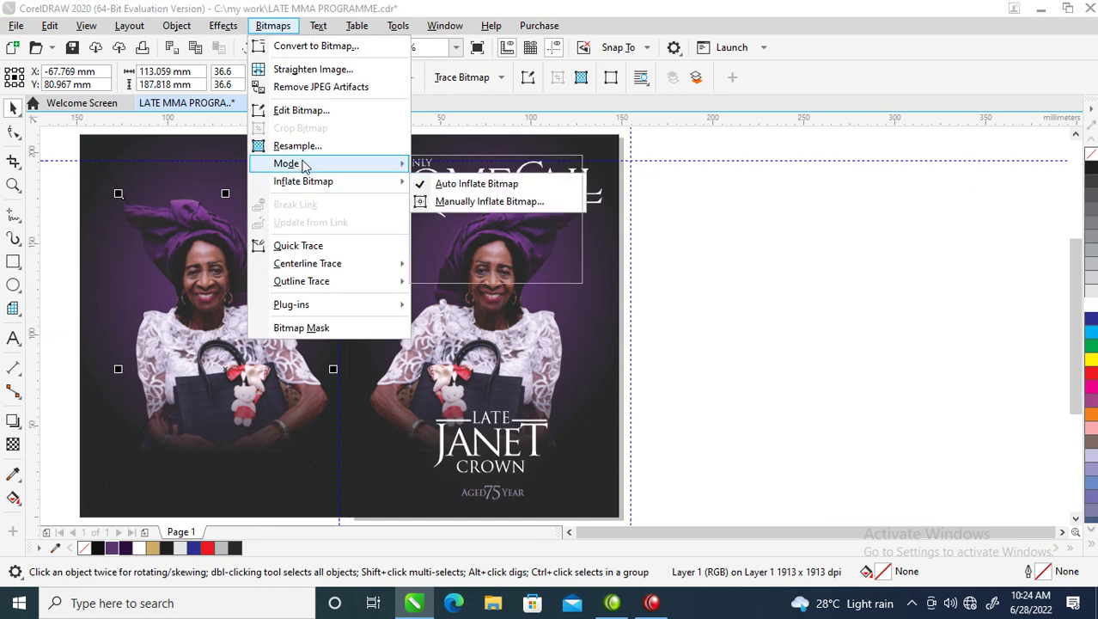
pyautogui.moveTo(300, 164)
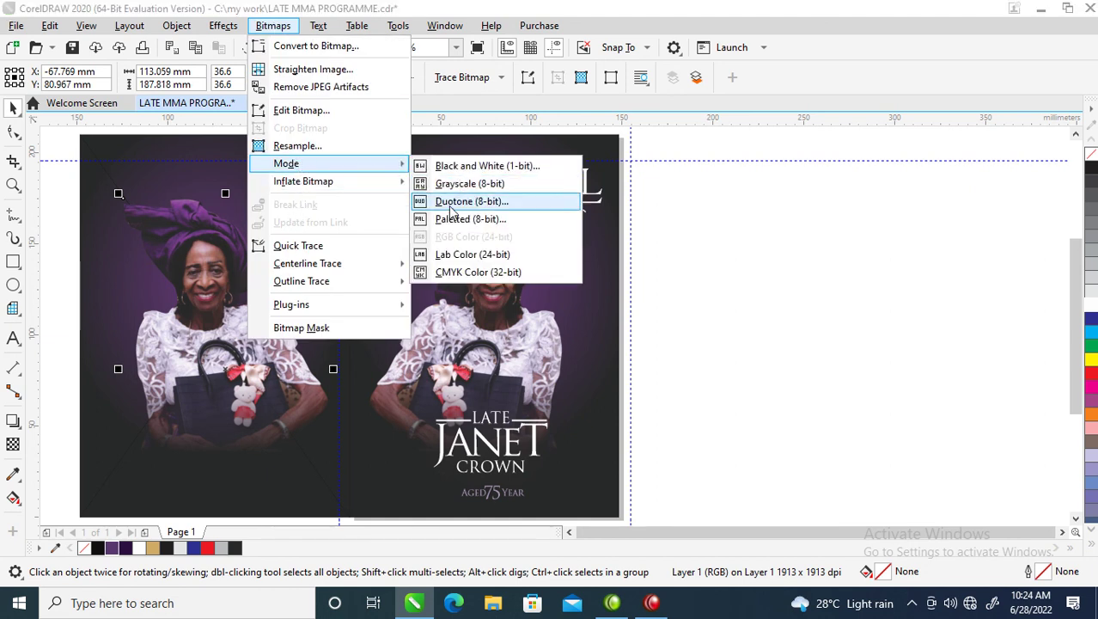
pyautogui.click(464, 201)
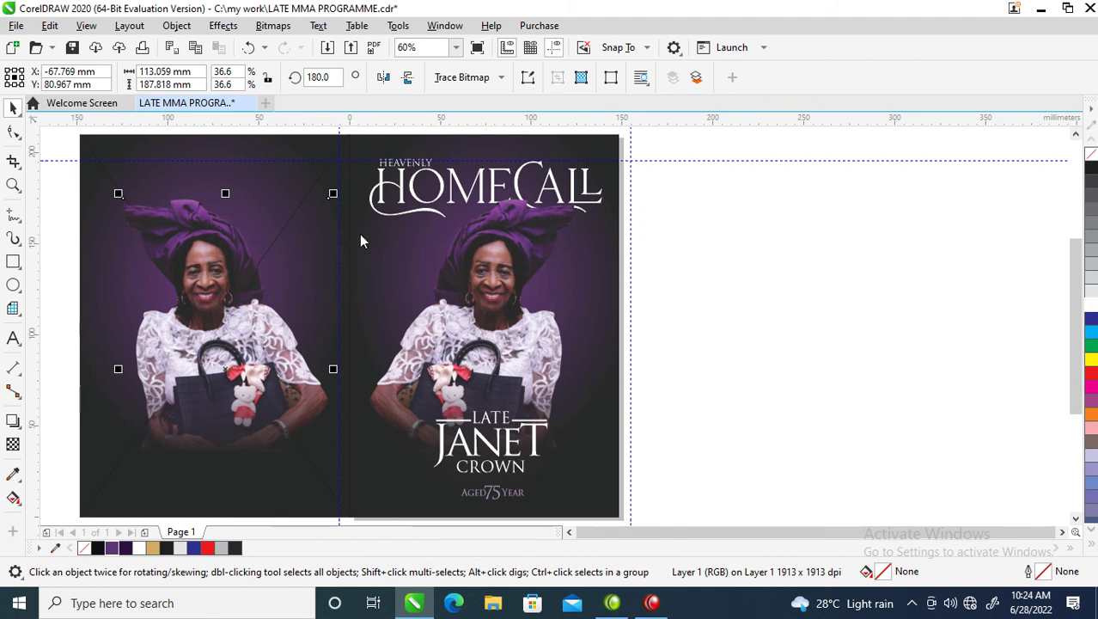
pyautogui.click(407, 346)
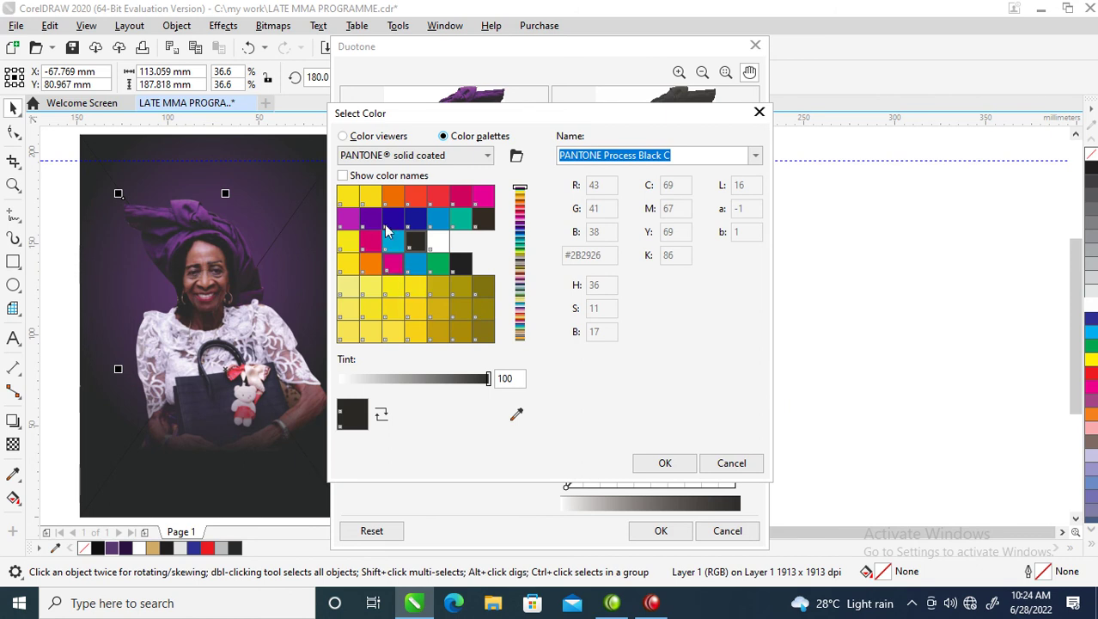
pyautogui.click(516, 414)
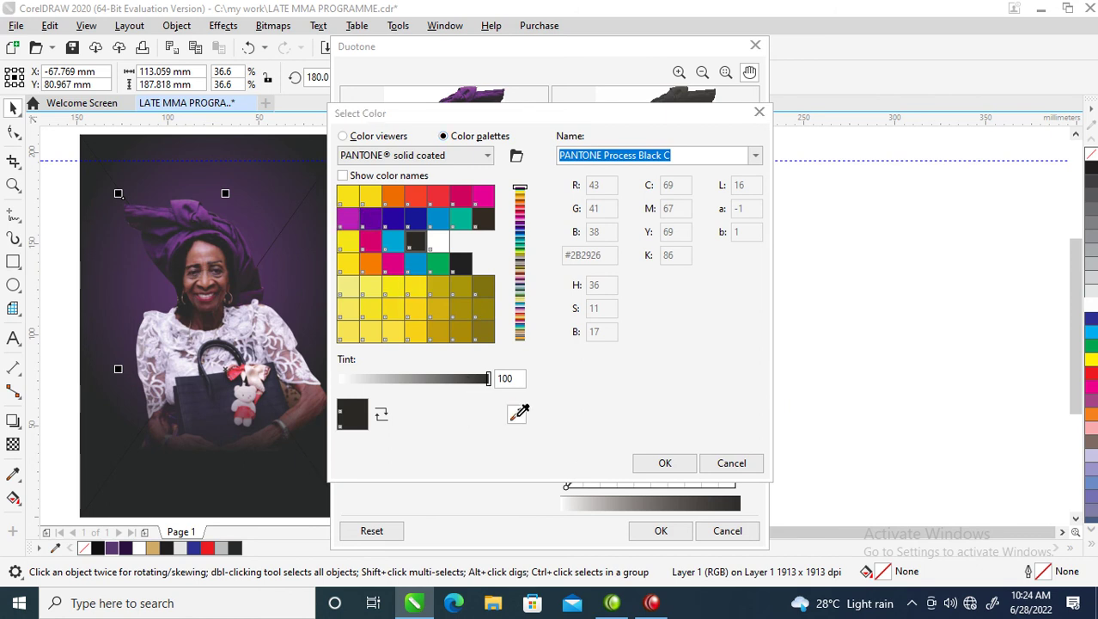
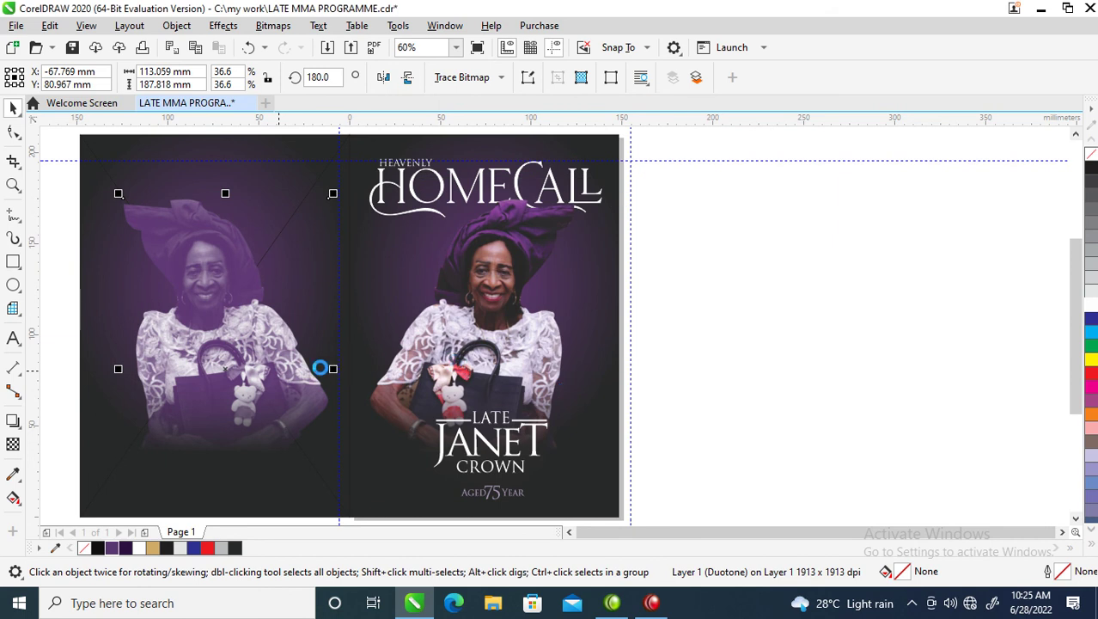
# Undo the portrait's PowerClip into the background and move the portrait lower and slightly left
pyautogui.moveTo(244, 343); pyautogui.dragTo(253, 248)
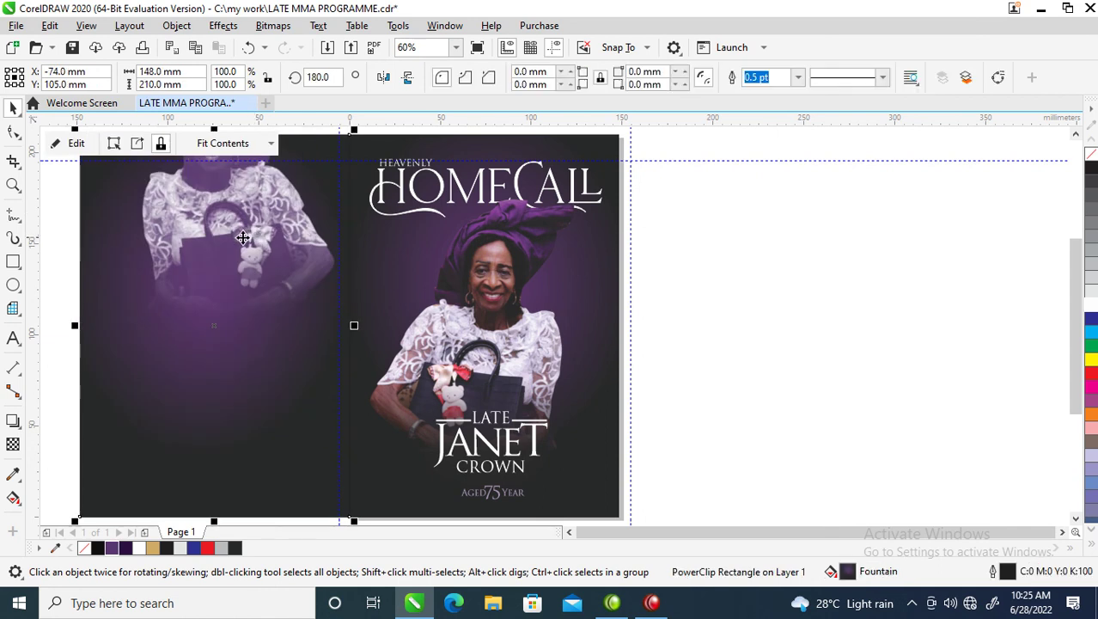
pyautogui.hotkey('ctrl', 'z')
pyautogui.moveTo(207, 289); pyautogui.dragTo(201, 323)
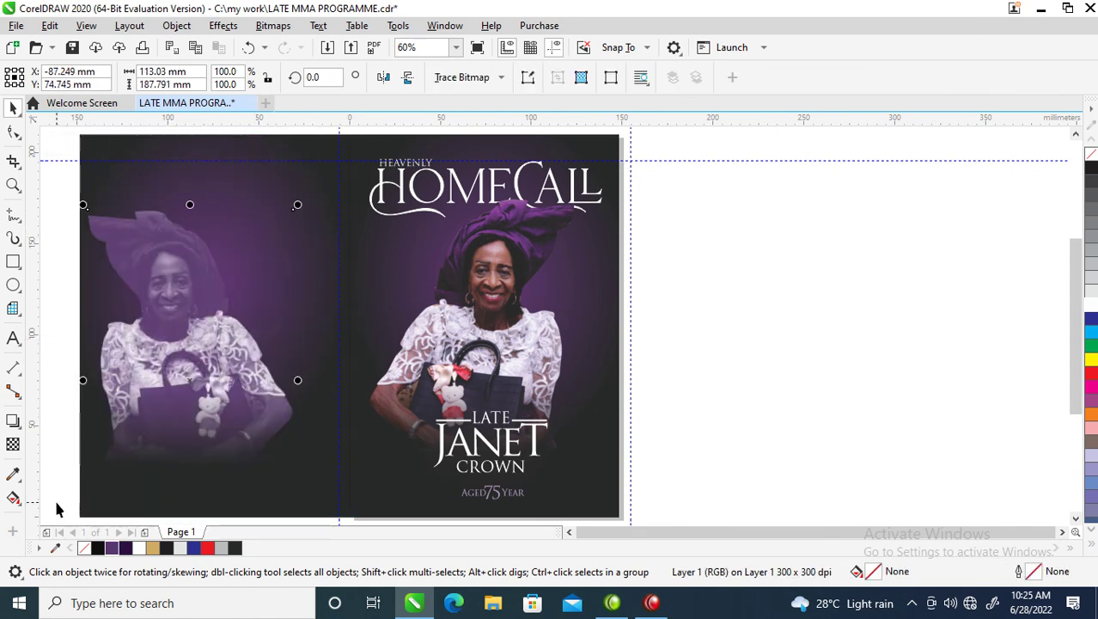
pyautogui.click(12, 444)
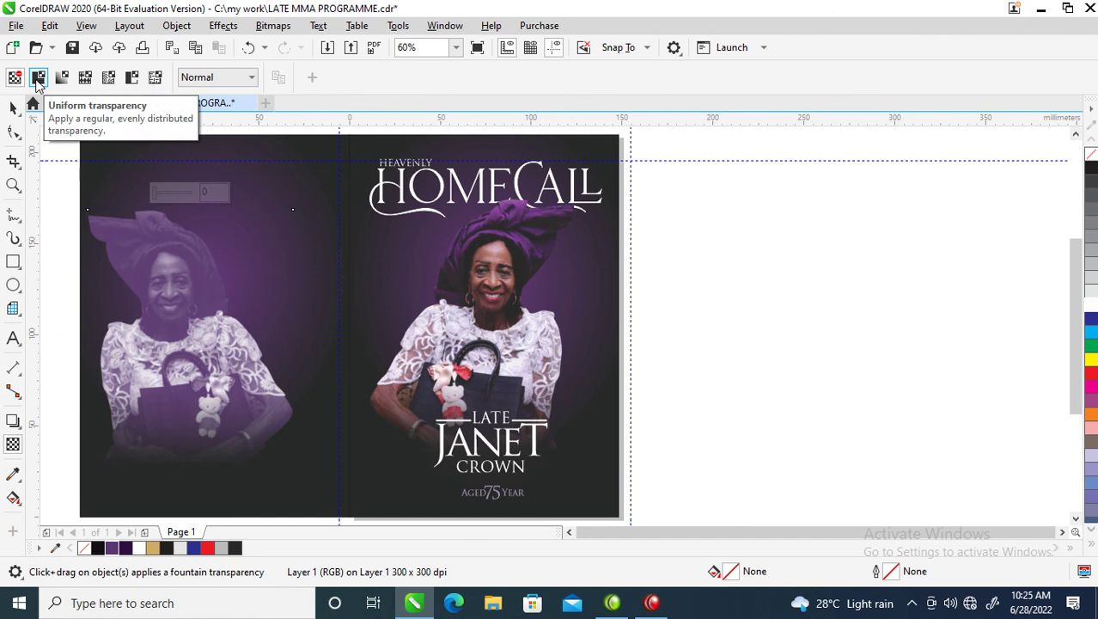
# Give the back-page portrait a Uniform transparency of 70
pyautogui.click(38, 78)
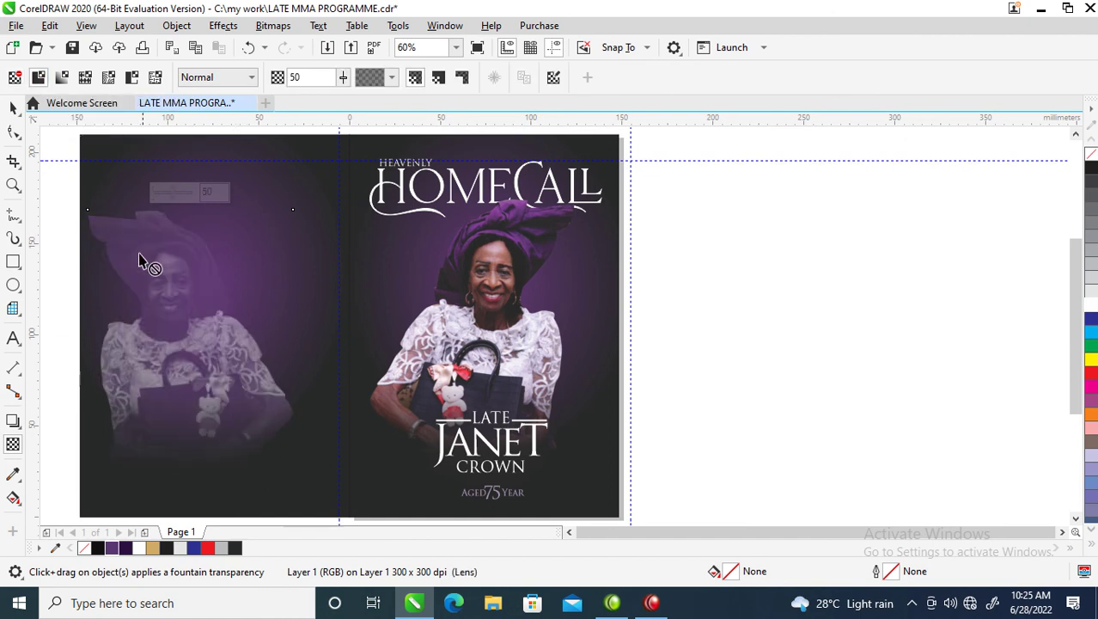
pyautogui.click(347, 84)
pyautogui.moveTo(347, 94); pyautogui.dragTo(376, 104)
pyautogui.click(346, 79)
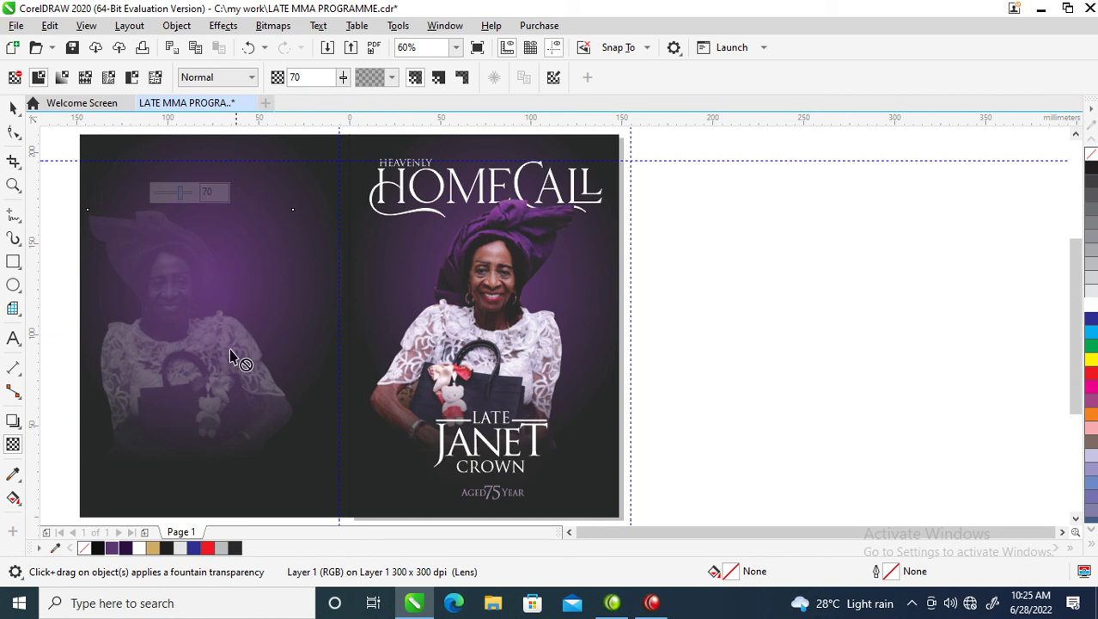
pyautogui.click(13, 107)
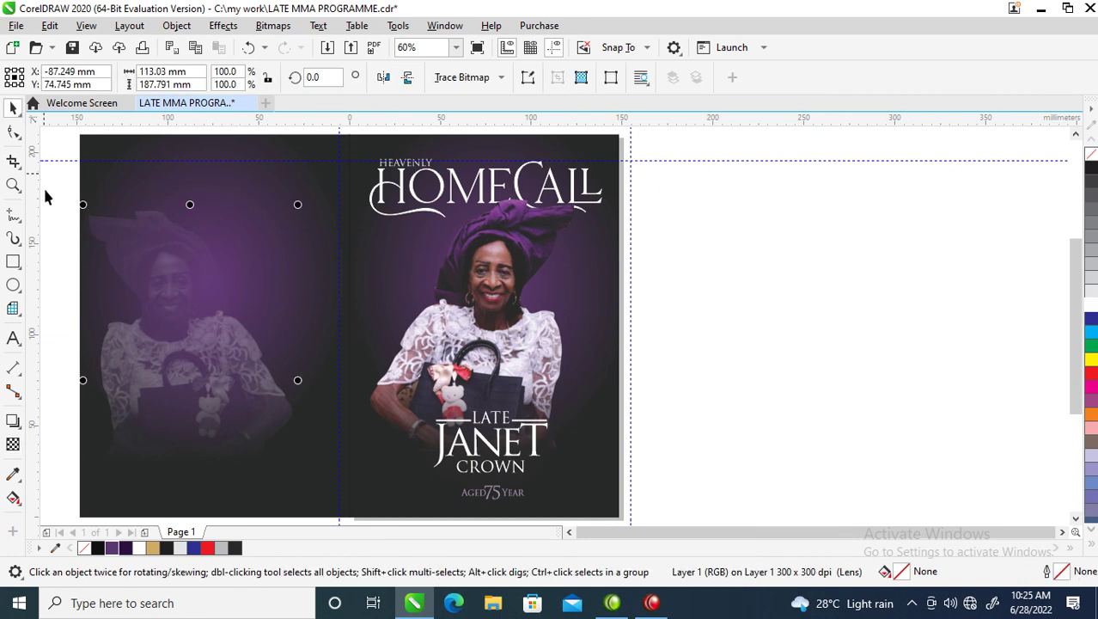
# Scale the faded portrait up to 118% and nudge it slightly down
pyautogui.moveTo(297, 204); pyautogui.dragTo(369, 169)
pyautogui.moveTo(215, 333); pyautogui.dragTo(206, 362)
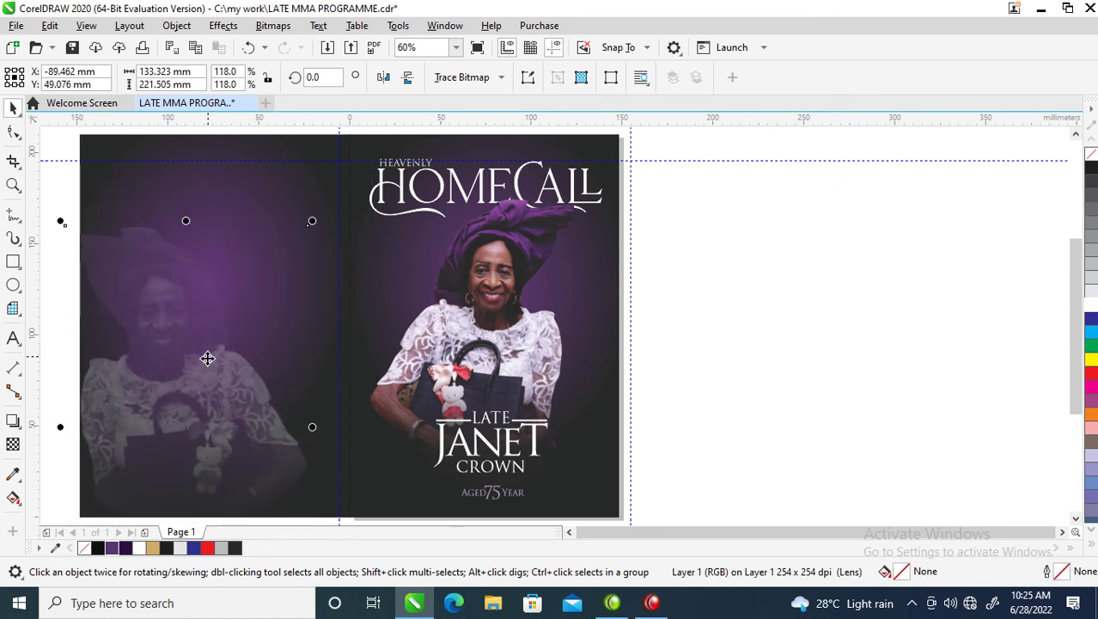
pyautogui.scroll(-2, 310, 279)
# Shift the back-page background frame slightly left, then zoom in on both pages
pyautogui.click(159, 183)
pyautogui.moveTo(159, 183); pyautogui.dragTo(339, 401)
pyautogui.moveTo(294, 311); pyautogui.dragTo(281, 307)
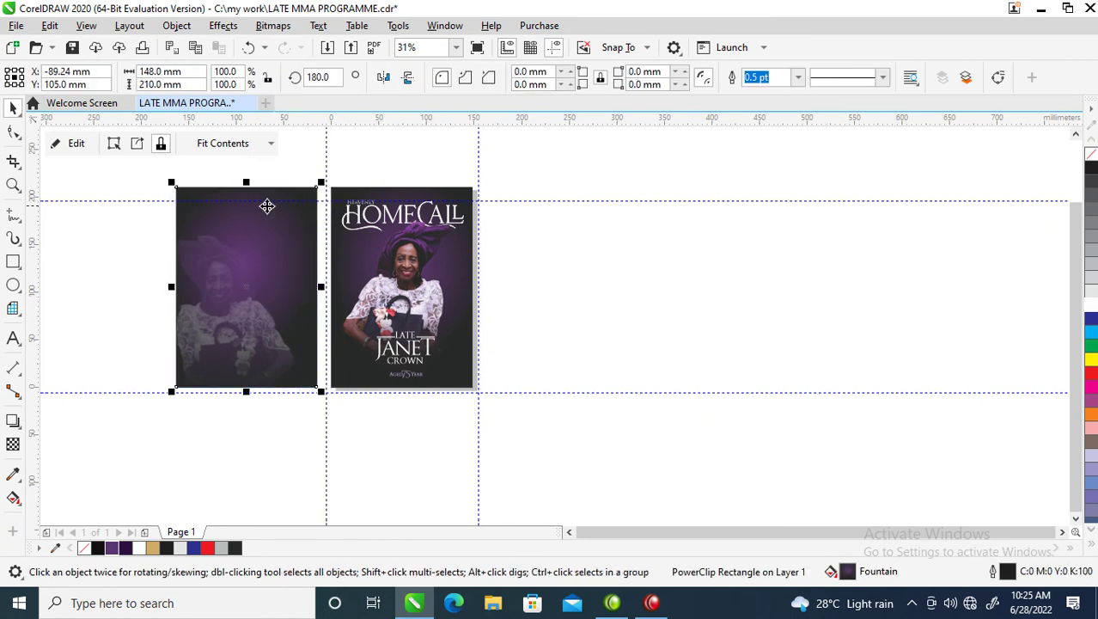
pyautogui.press('z')
pyautogui.moveTo(156, 171); pyautogui.dragTo(567, 429)
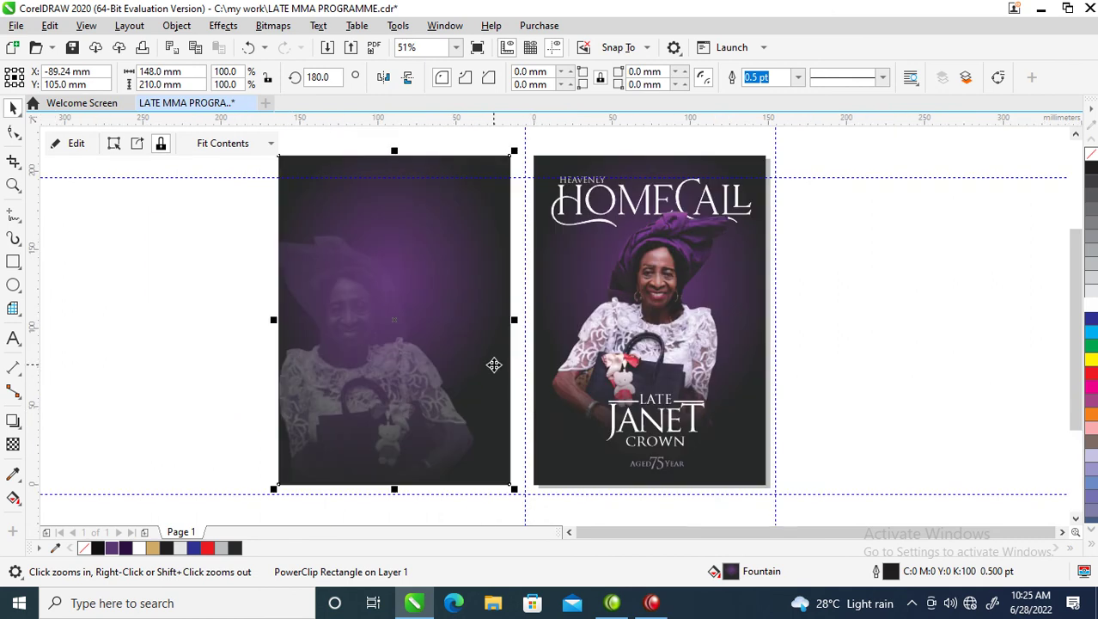